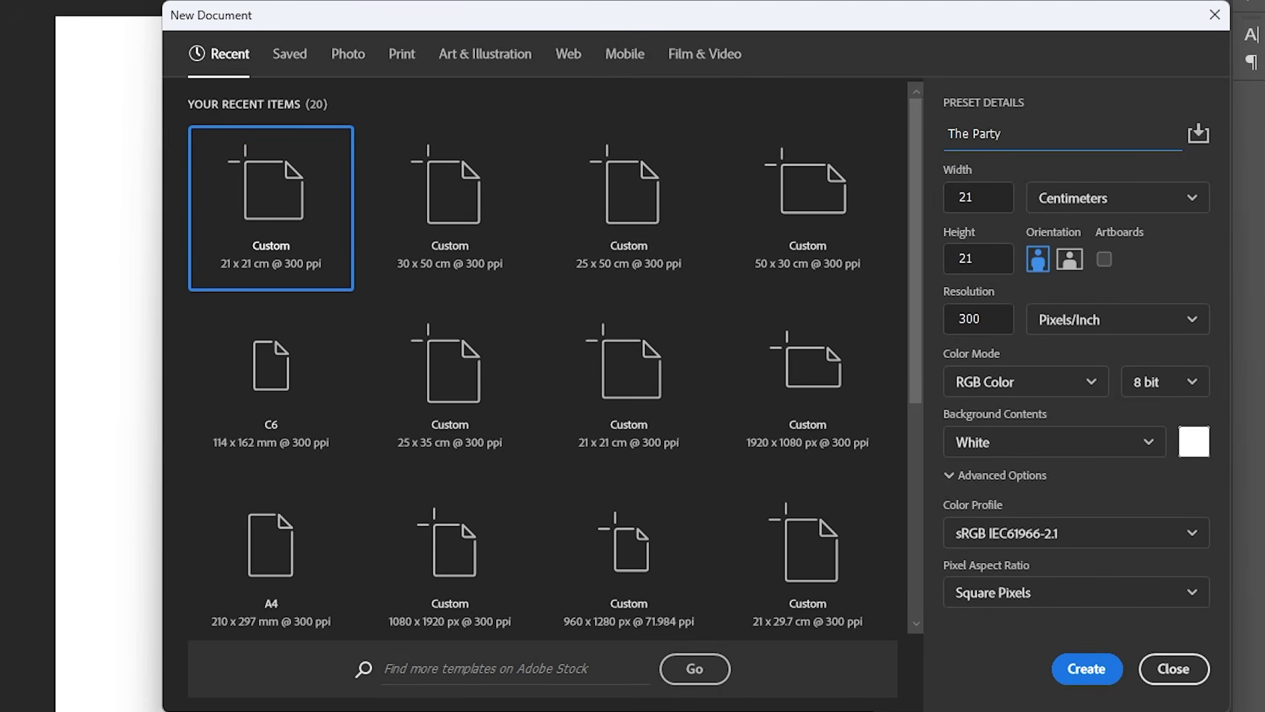
# - Create a document named The Party Lightbox, 30 cm wide and 50 cm high at 300 pixels/inch, with a white background
pyautogui.write('Party Lightbox')
pyautogui.click(1146, 199)
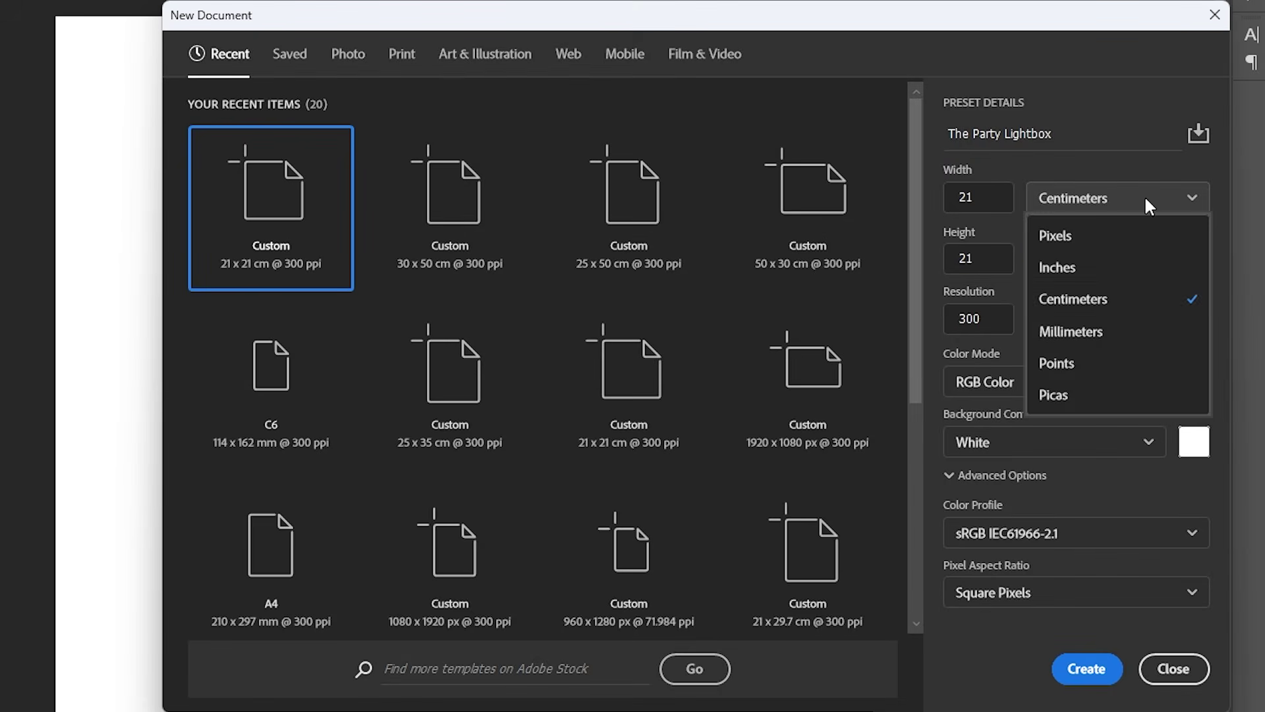
pyautogui.click(1075, 300)
pyautogui.doubleClick(965, 196)
pyautogui.write('30')
pyautogui.doubleClick(958, 196)
pyautogui.write('3')
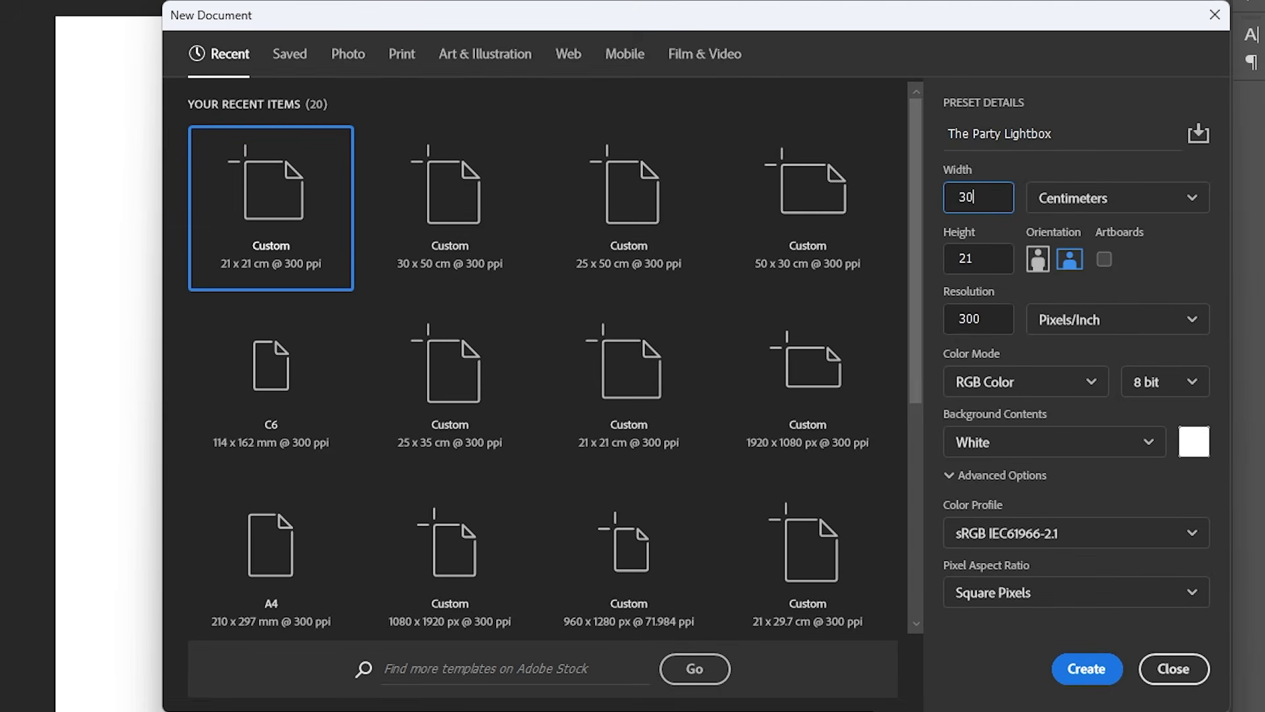
pyautogui.press('Tab')
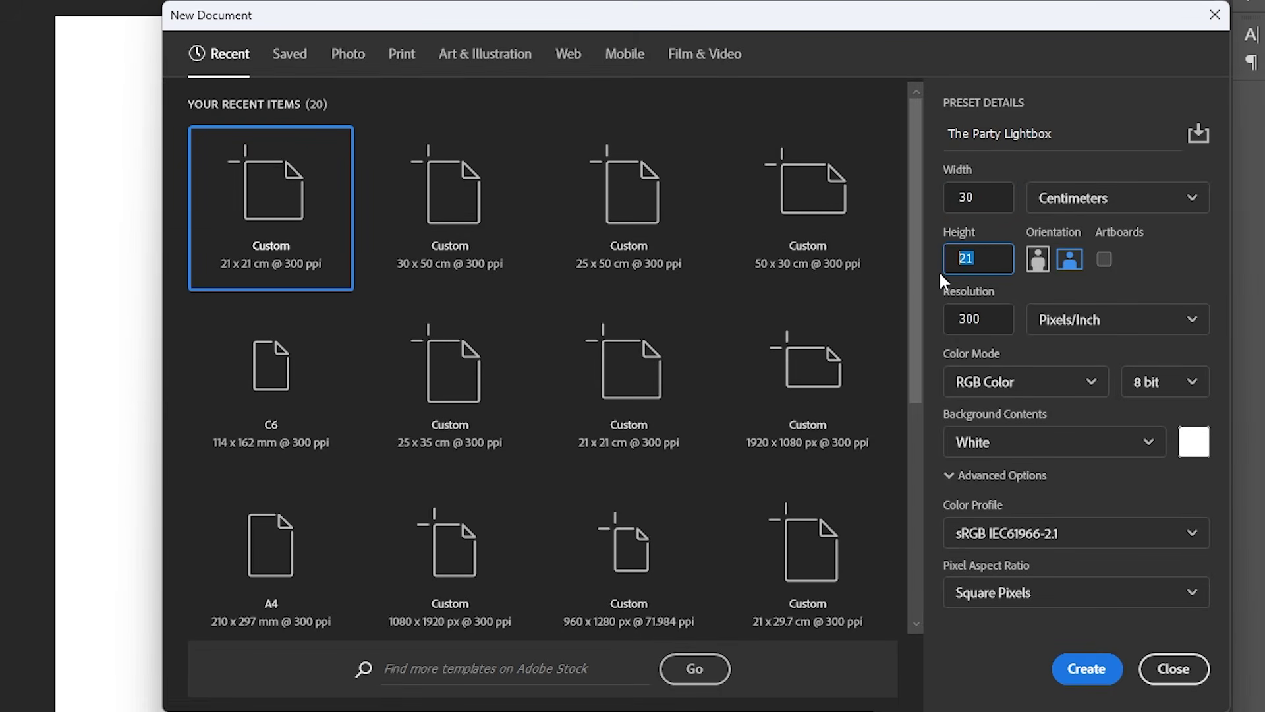
pyautogui.write('50')
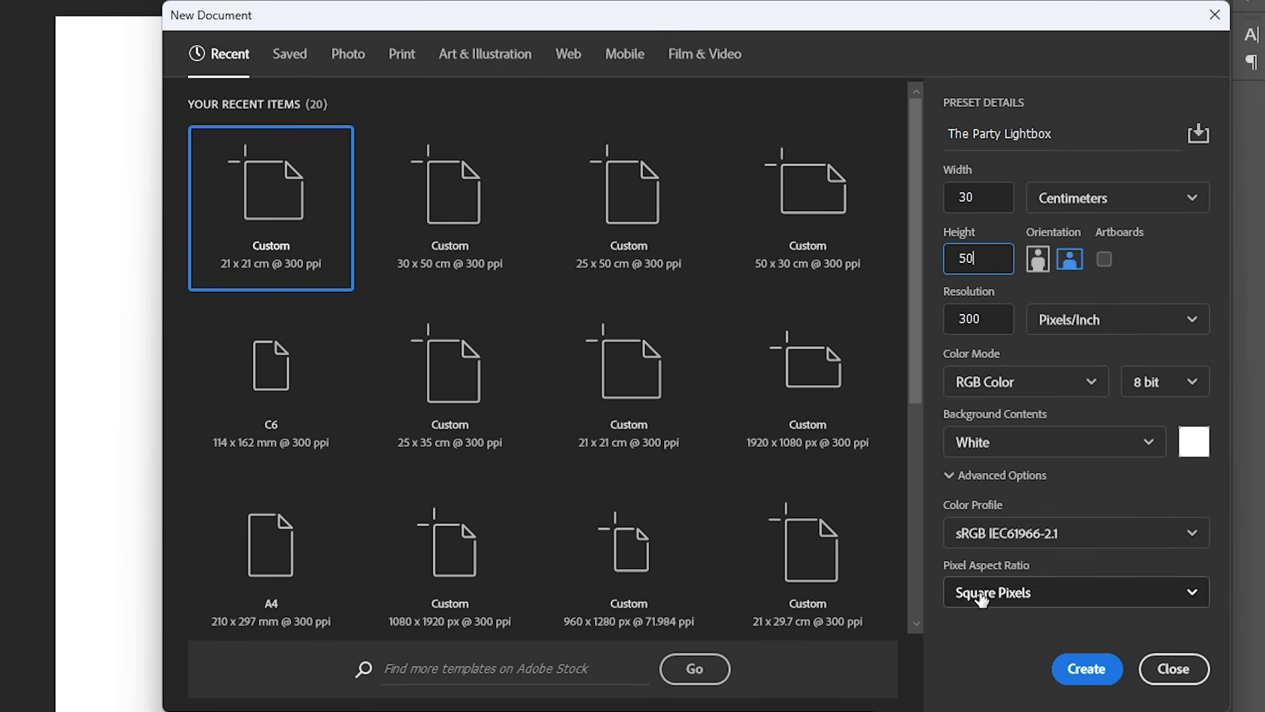
pyautogui.click(1087, 669)
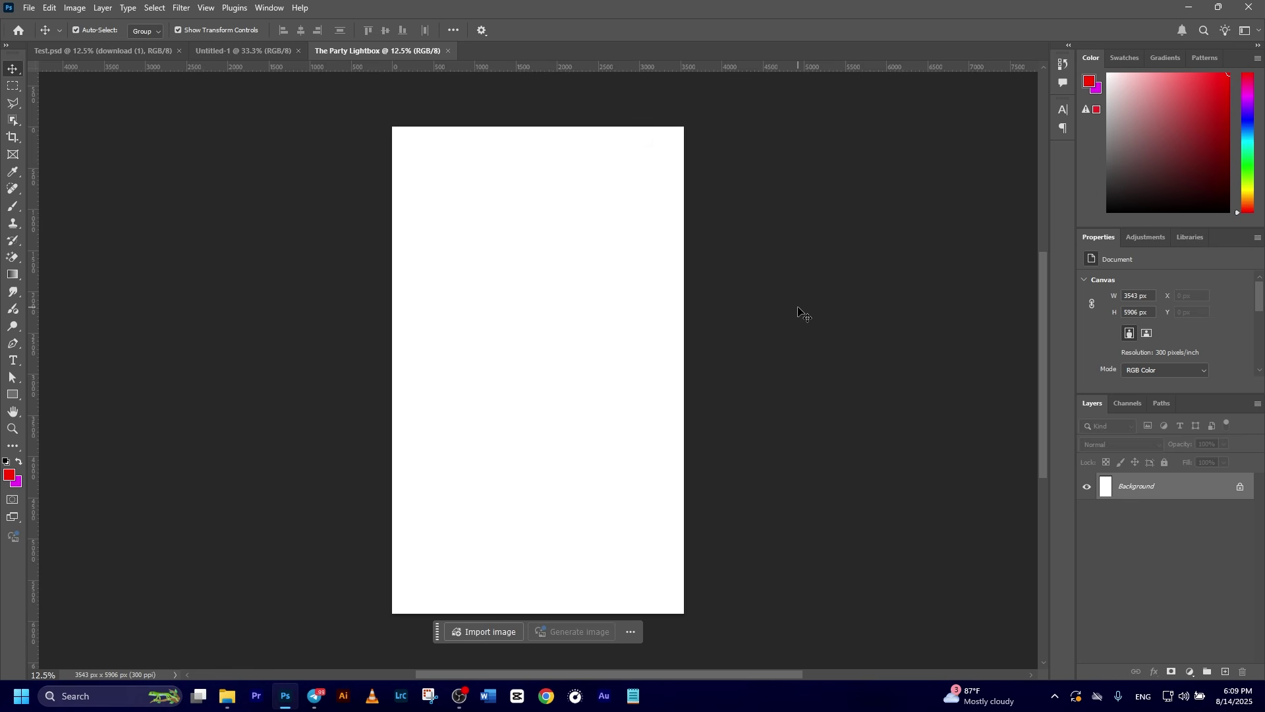
# - Save the document as The Party Lightbox.psd in the Party Night folder
pyautogui.click(30, 8)
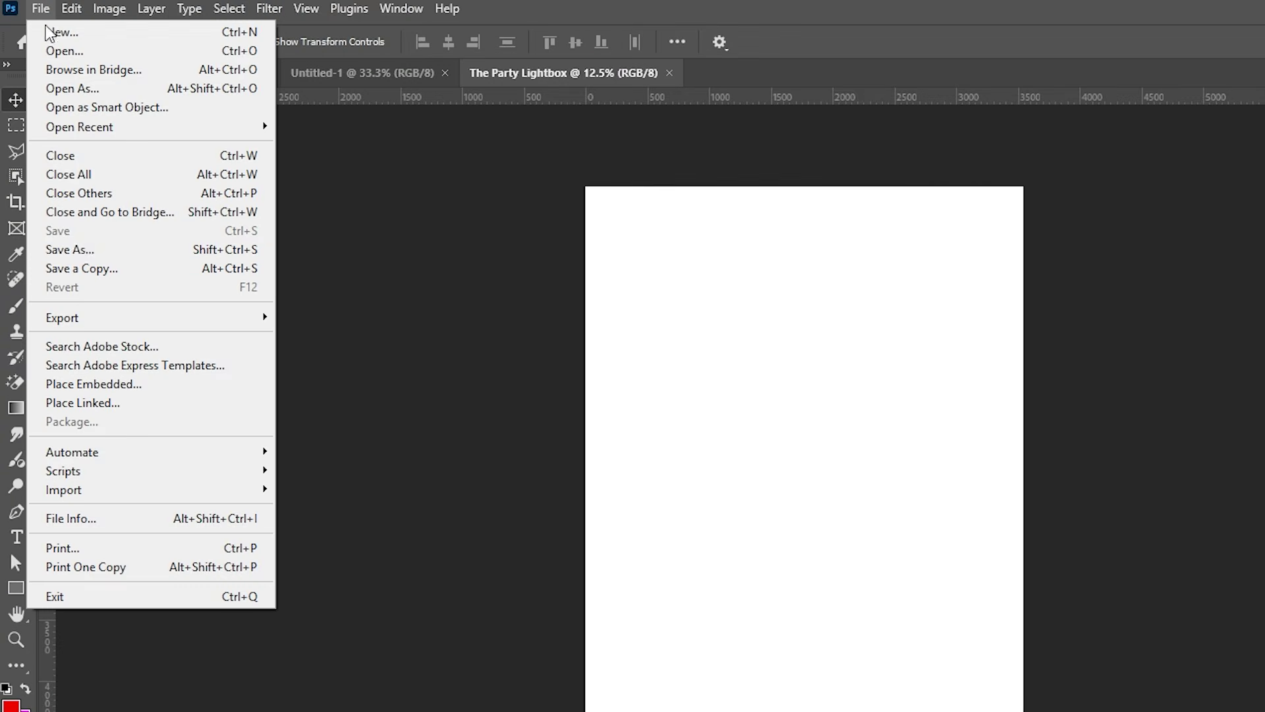
pyautogui.click(92, 169)
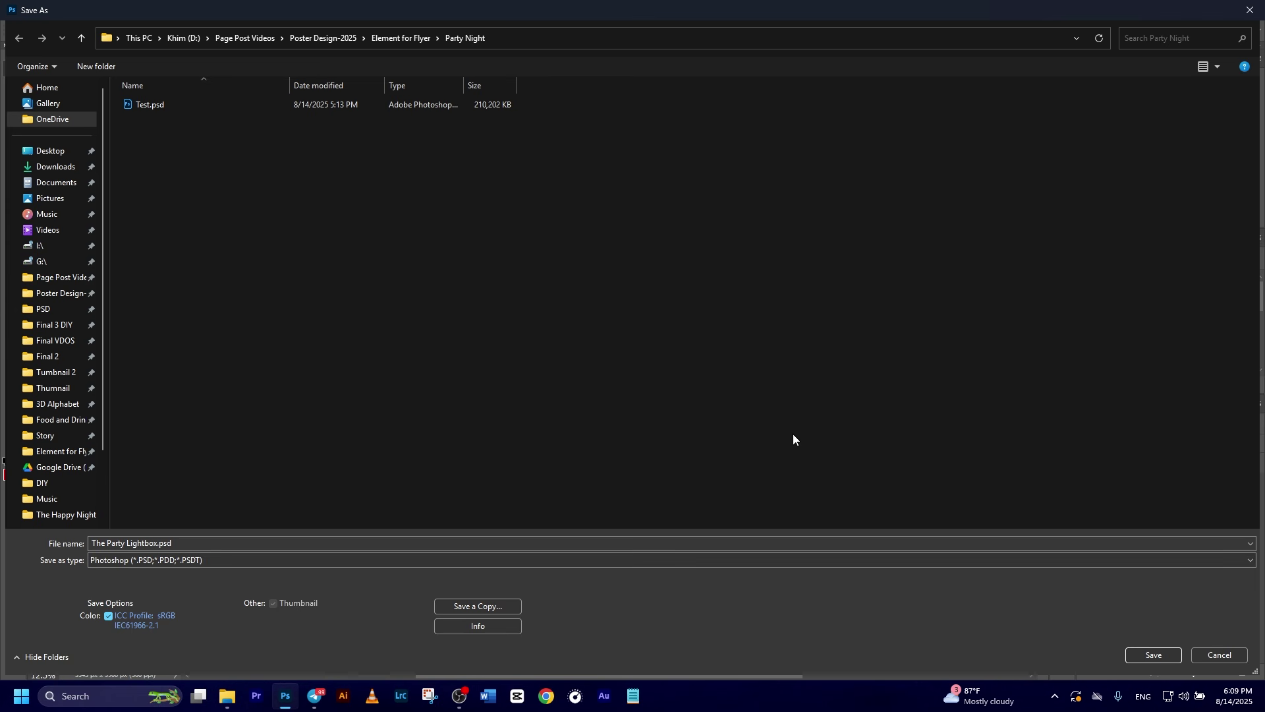
pyautogui.click(1154, 655)
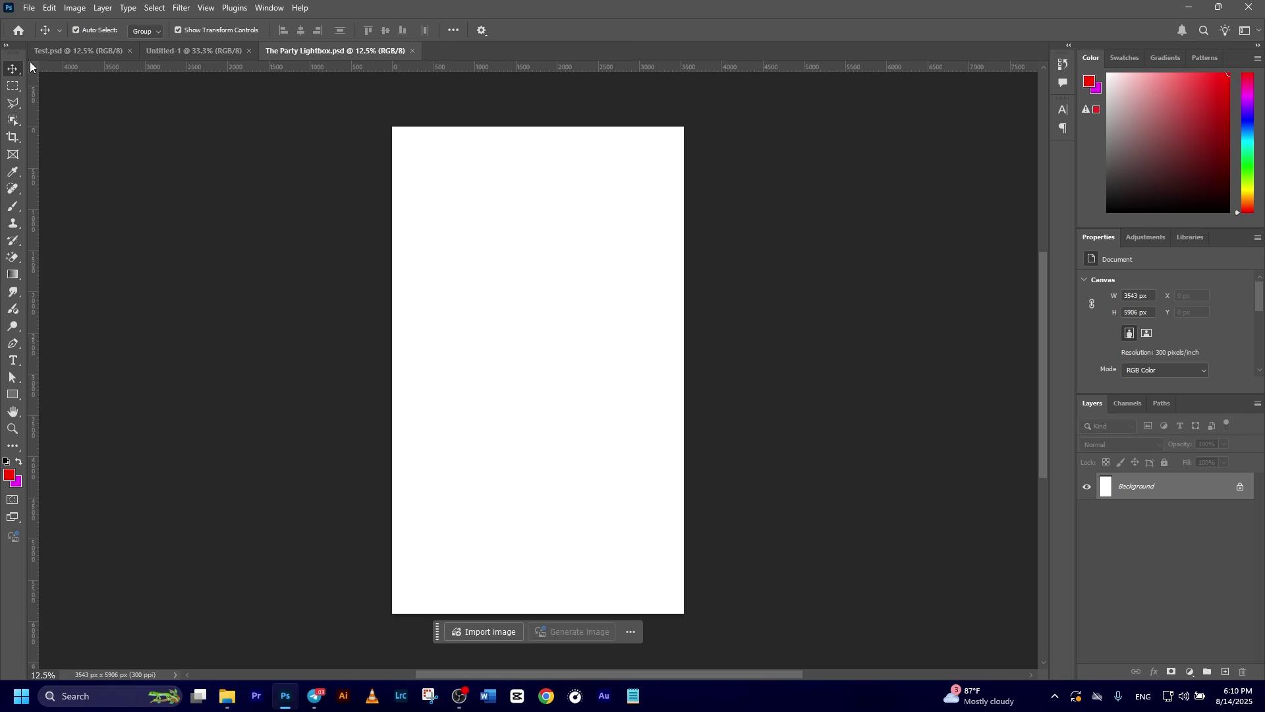
# - Place download (1).jpg as an embedded image and enlarge it to about 5837 × 10376 px so it covers the canvas
pyautogui.click(30, 12)
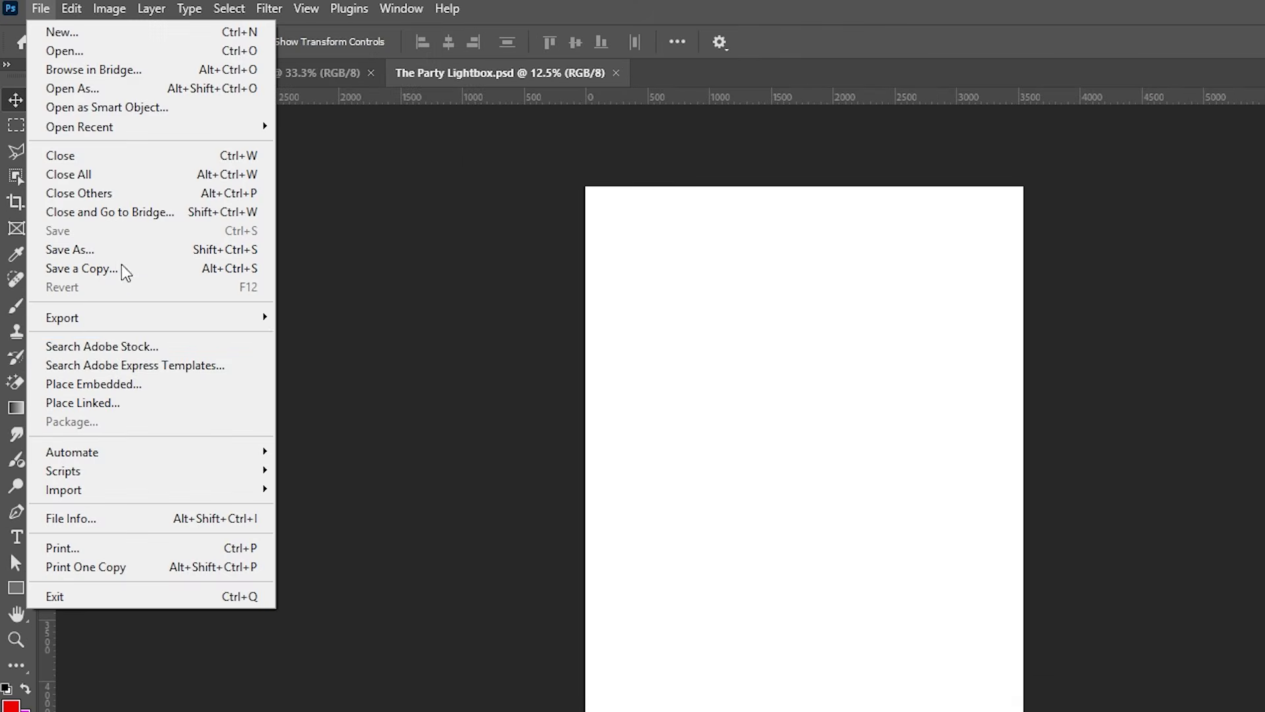
pyautogui.click(99, 388)
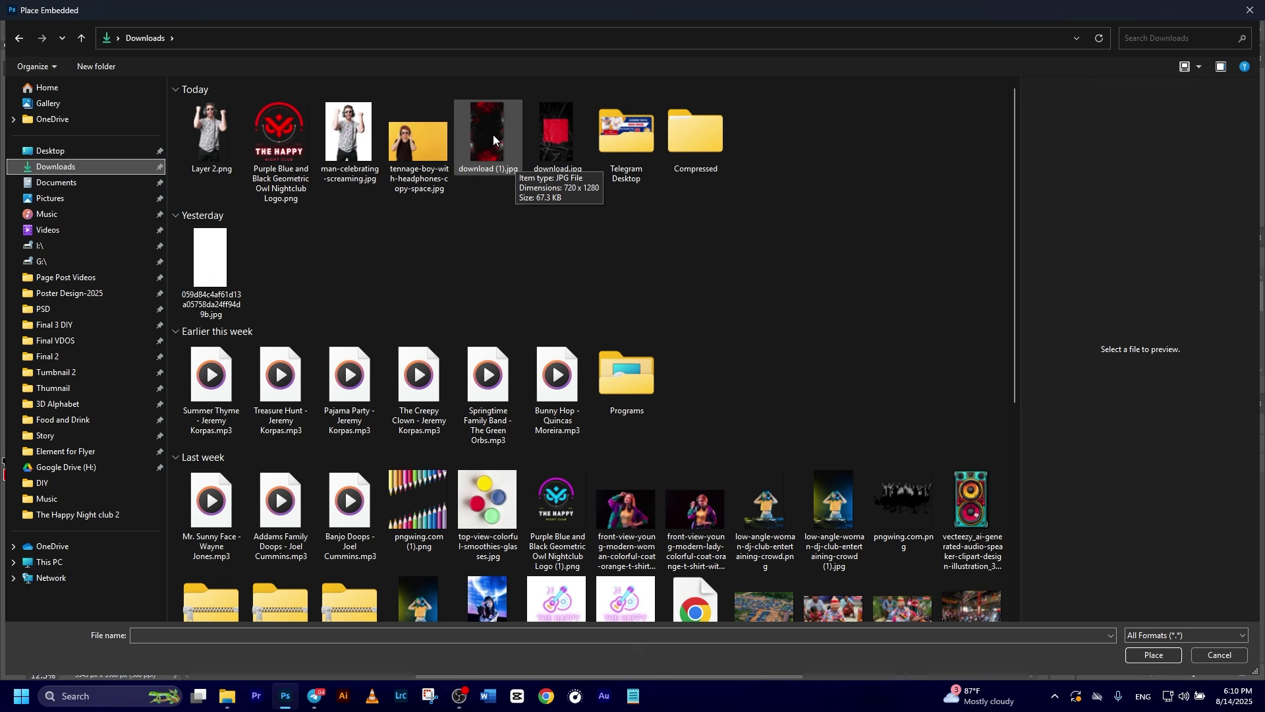
pyautogui.doubleClick(491, 135)
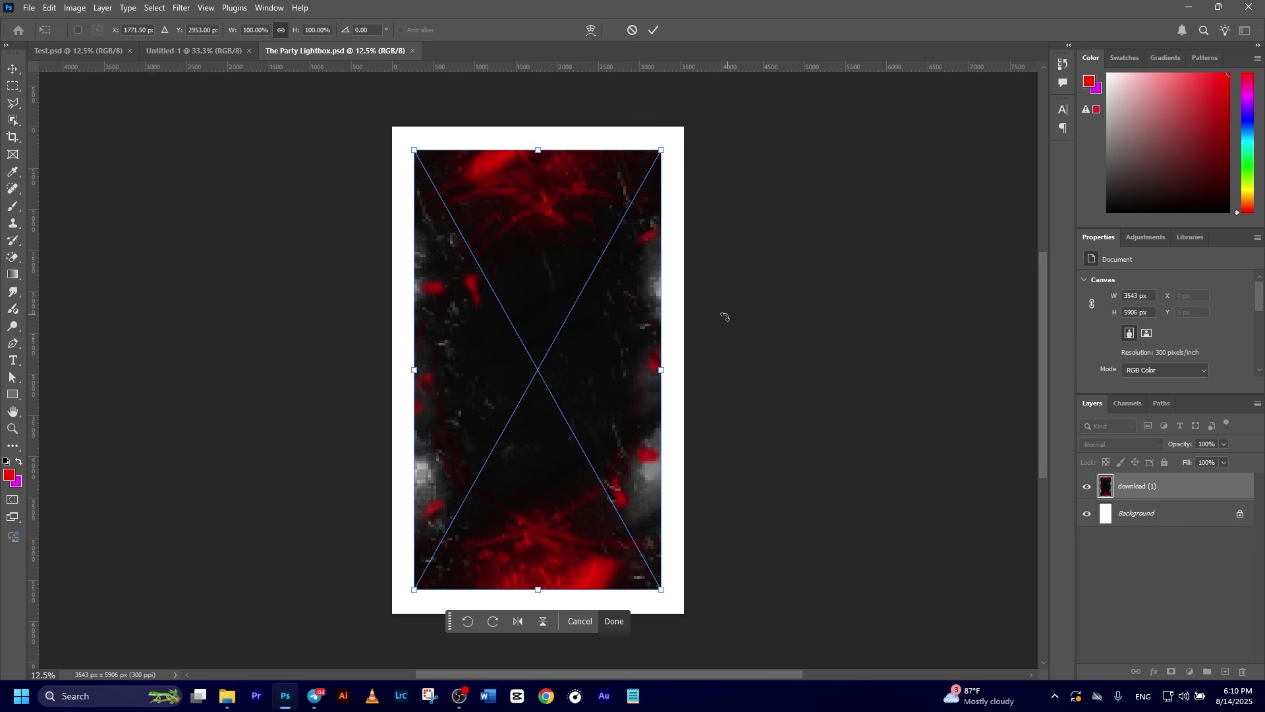
pyautogui.moveTo(664, 151); pyautogui.dragTo(764, 105)
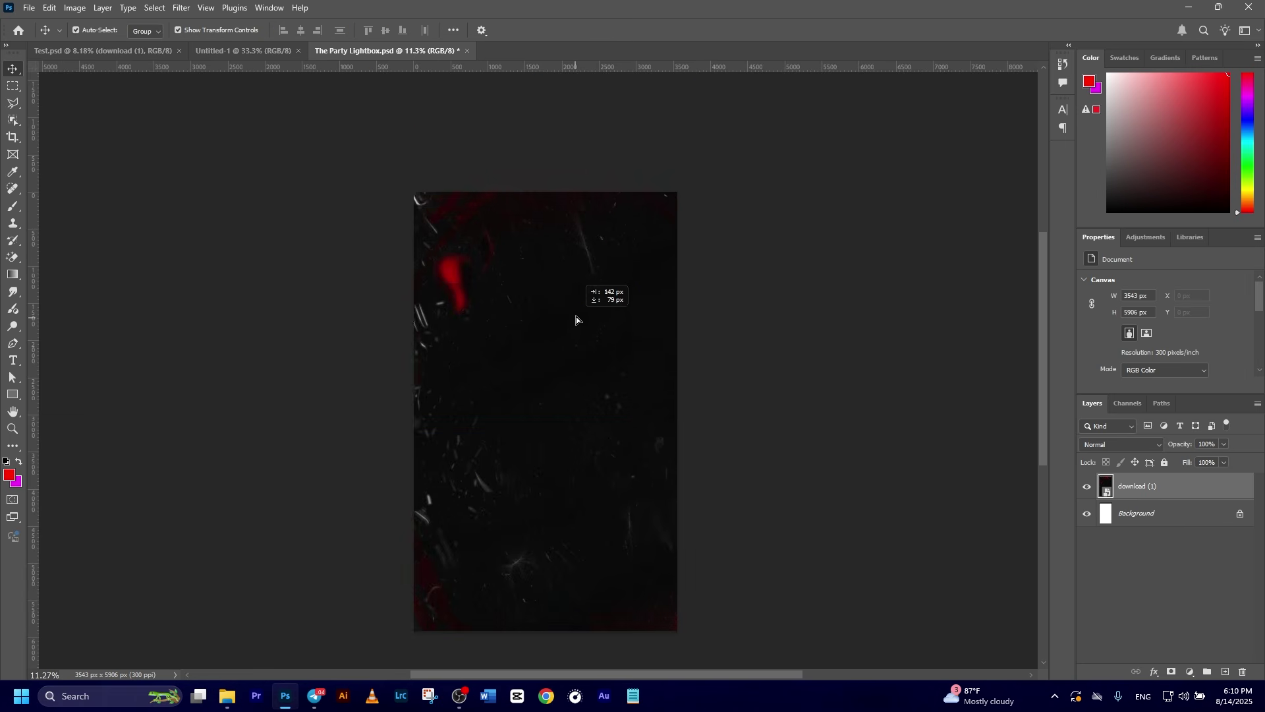
pyautogui.moveTo(576, 316)
pyautogui.mouseDown()
pyautogui.moveTo(577, 303)
pyautogui.moveTo(579, 330)
pyautogui.moveTo(577, 314)
pyautogui.mouseUp()
pyautogui.scroll(-2, 658, 363)
pyautogui.click(687, 371)
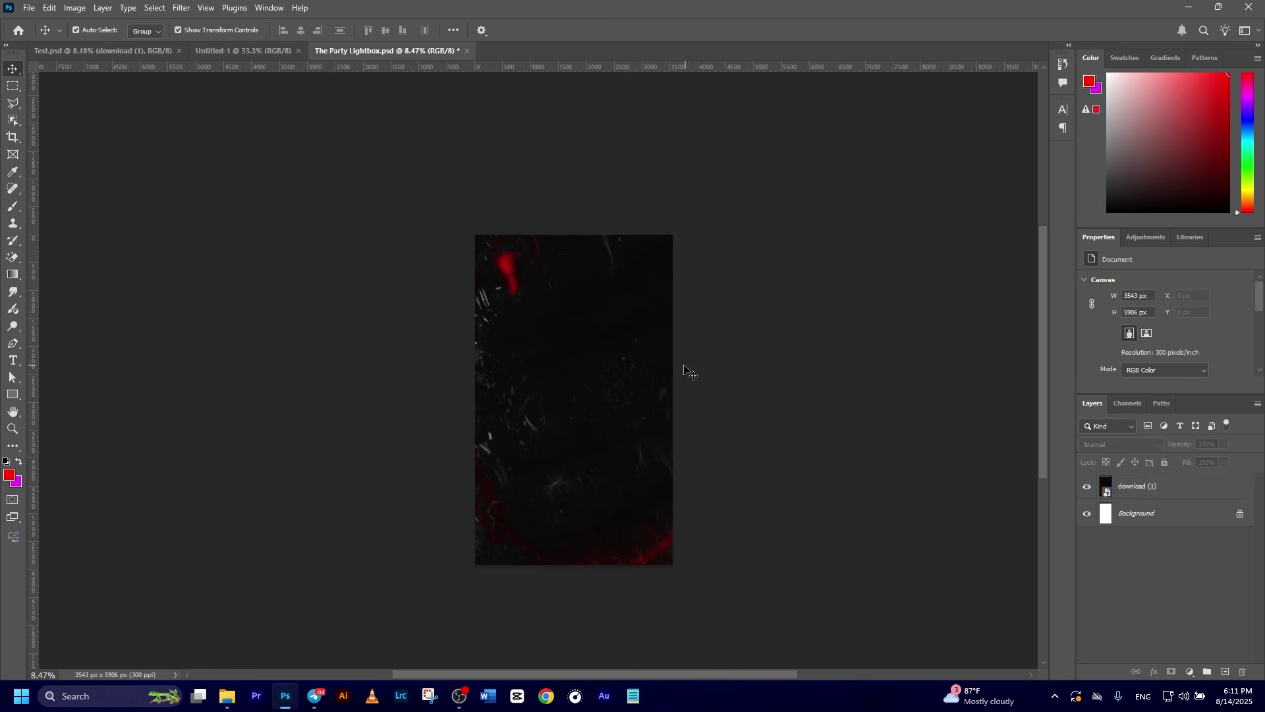
pyautogui.click(688, 370)
pyautogui.scroll(2, 675, 366)
# - Apply a Camera Raw Filter to the download (1) layer with Blacks set to -22
pyautogui.keyDown('ctrl'); pyautogui.click(1120, 486); pyautogui.keyUp('ctrl')
pyautogui.click(1120, 486)
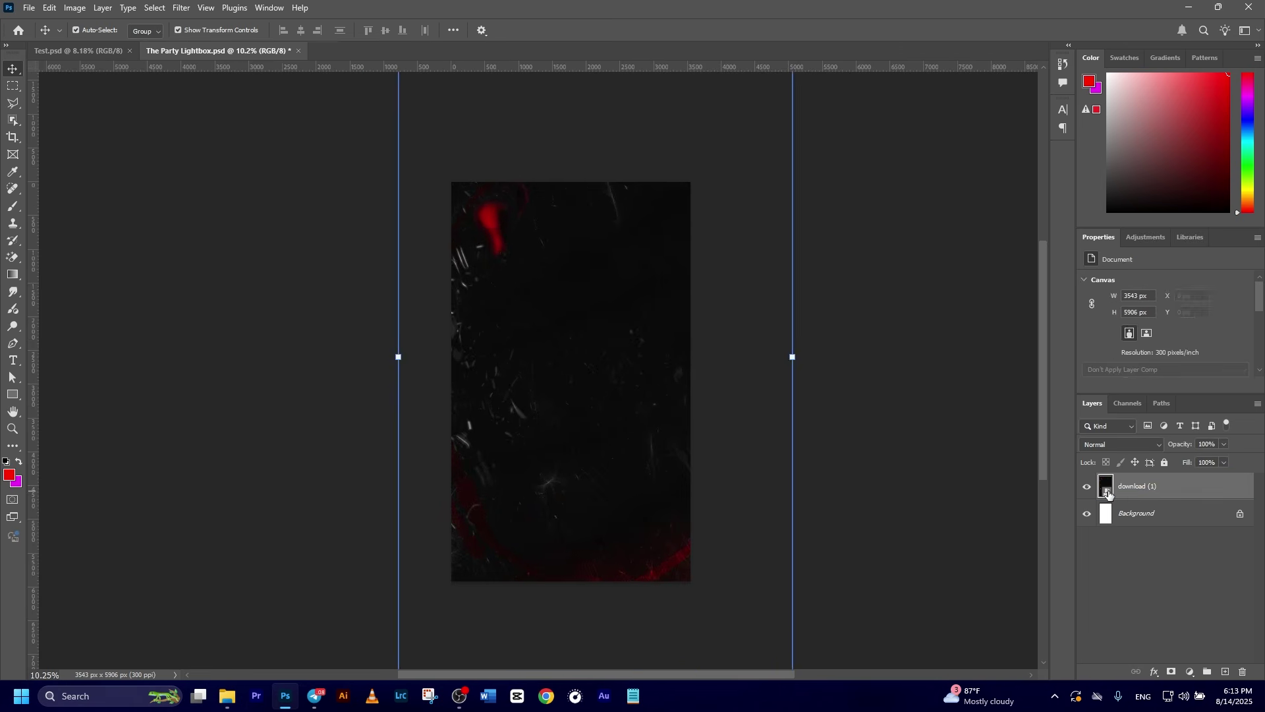
pyautogui.click(1109, 494)
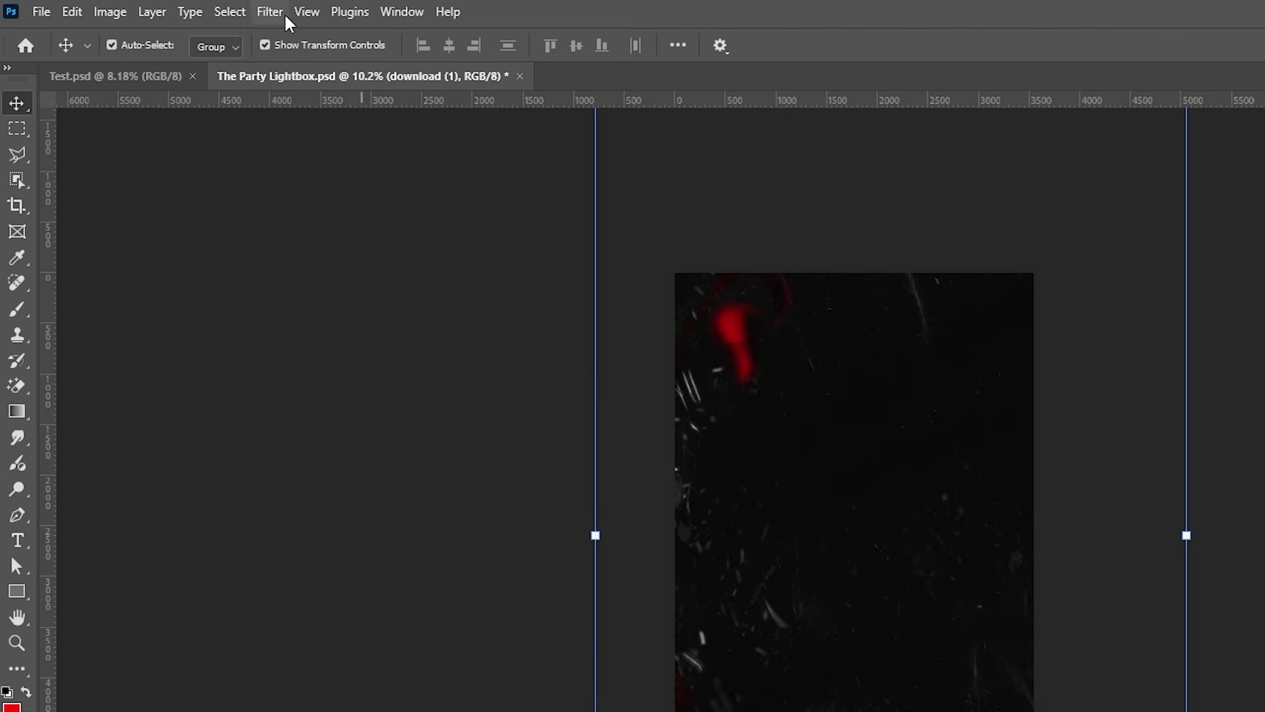
pyautogui.click(188, 11)
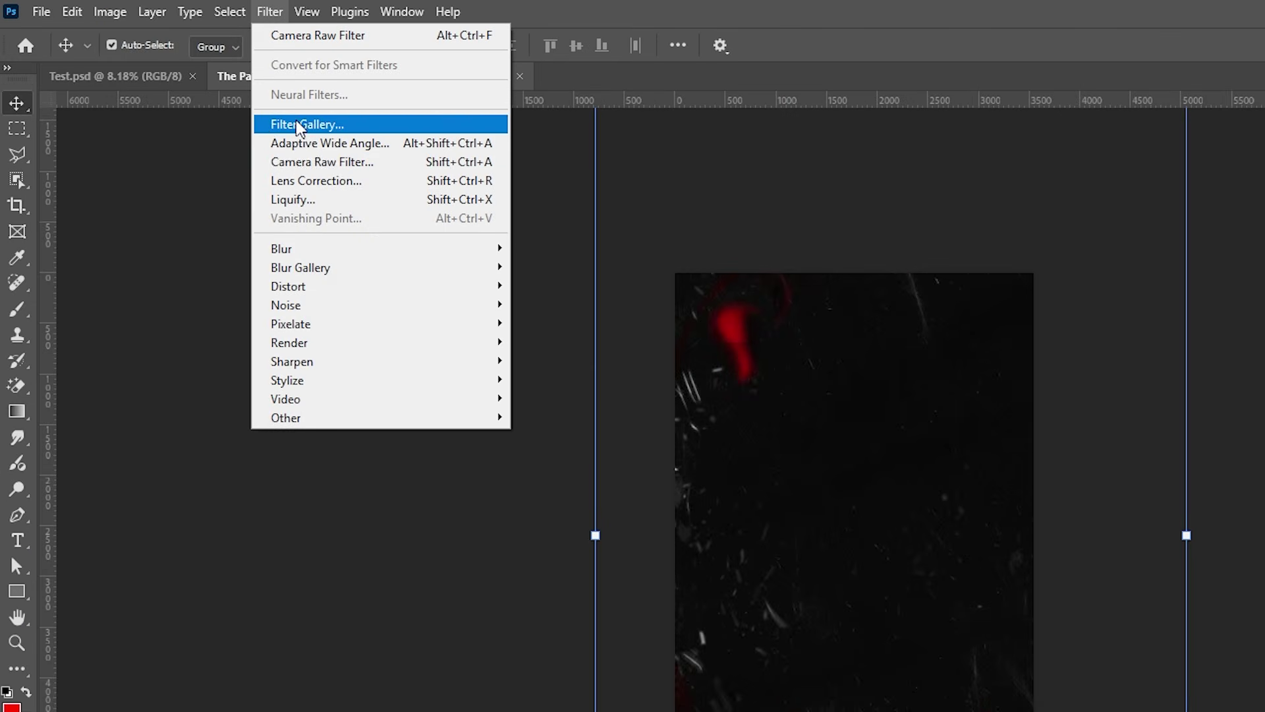
pyautogui.click(335, 165)
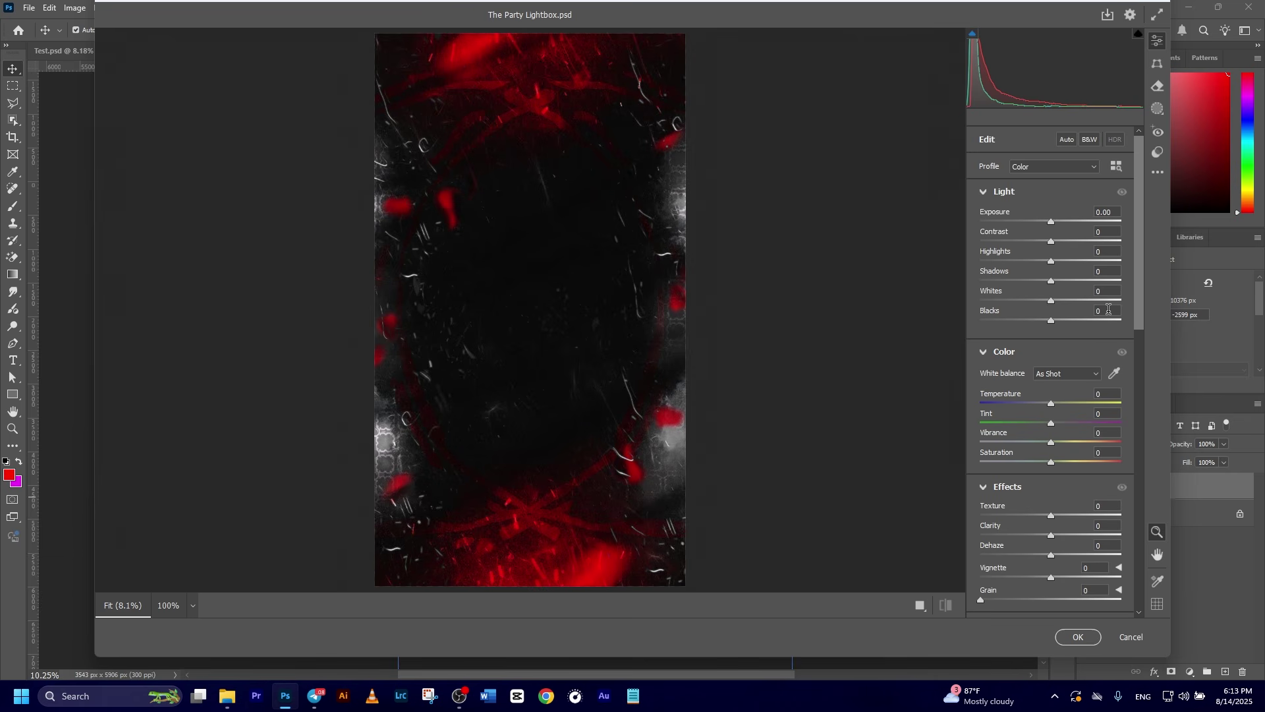
pyautogui.write('22')
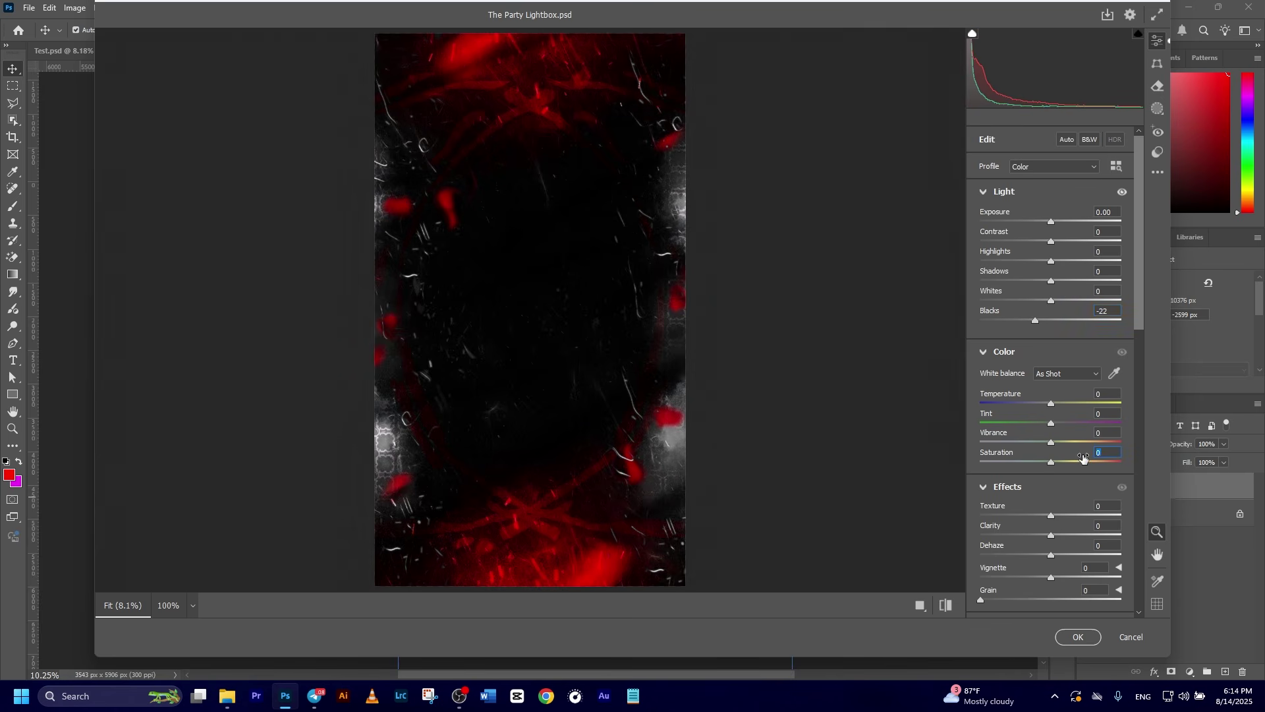
pyautogui.click(1078, 637)
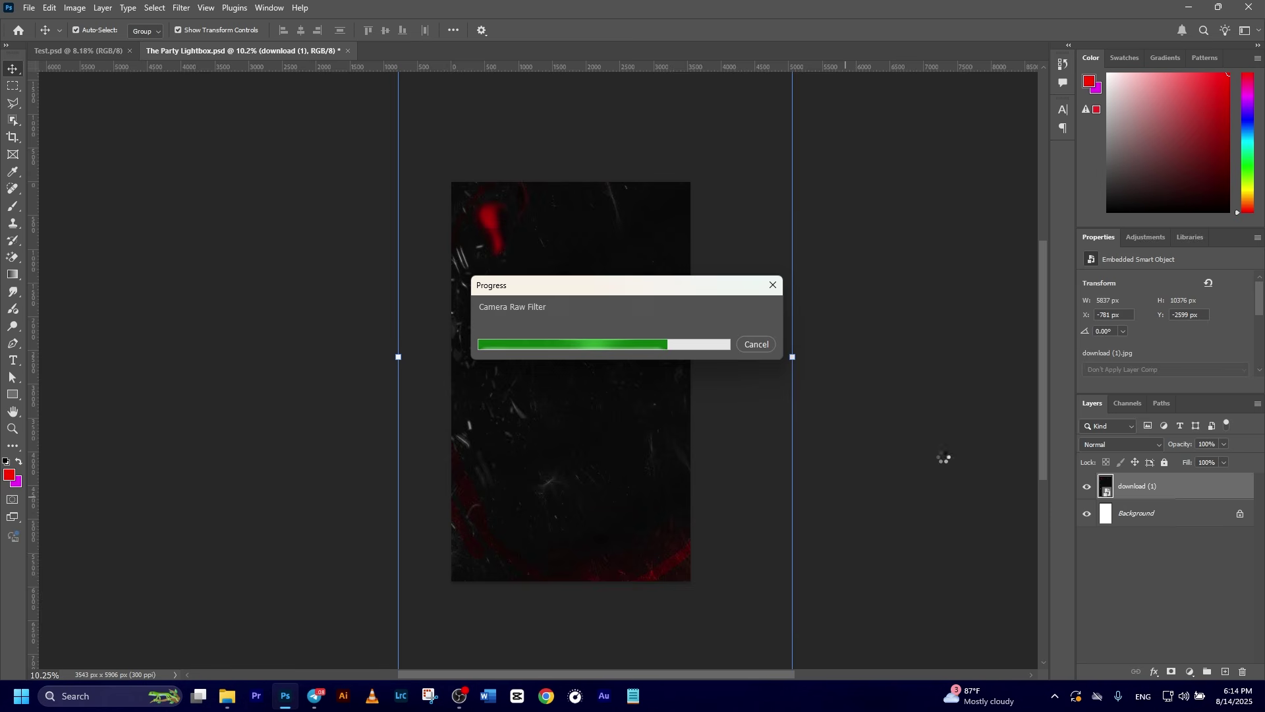
# - Add a Color Balance adjustment above the image with midtones at -50 for Cyan–Red and -12 for Magenta–Green
pyautogui.click(699, 405)
pyautogui.click(659, 387)
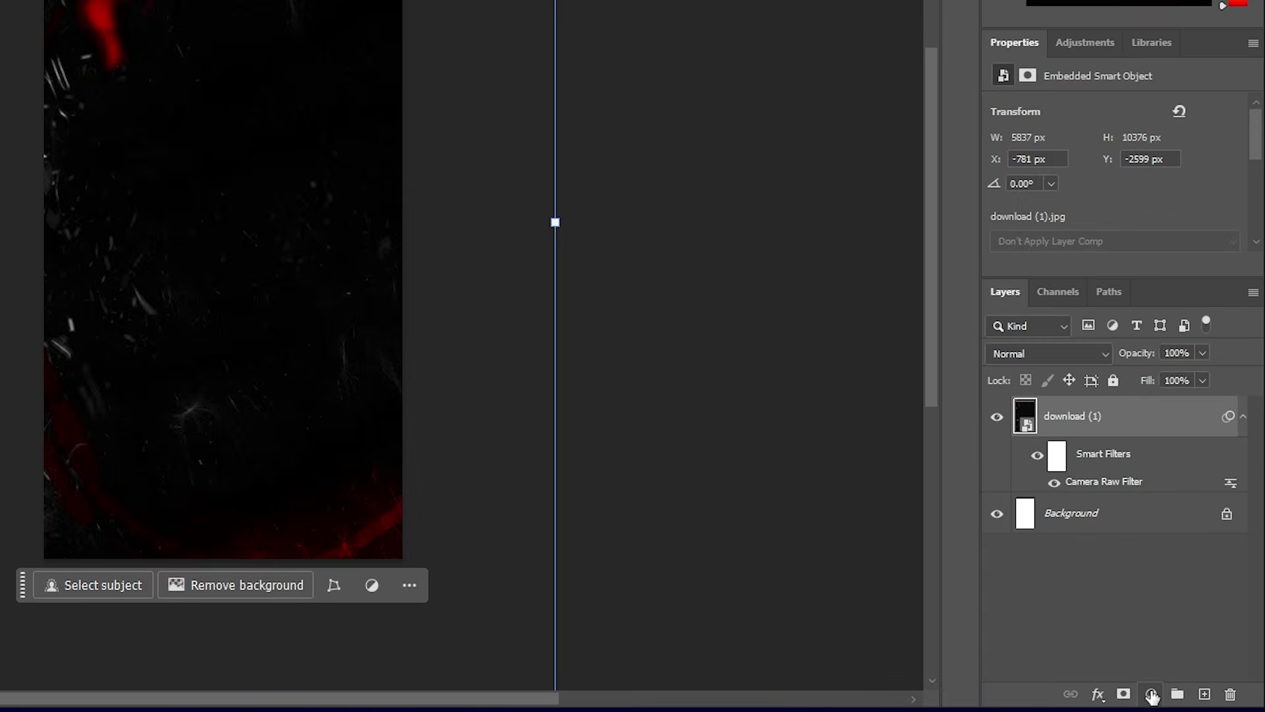
pyautogui.click(1190, 672)
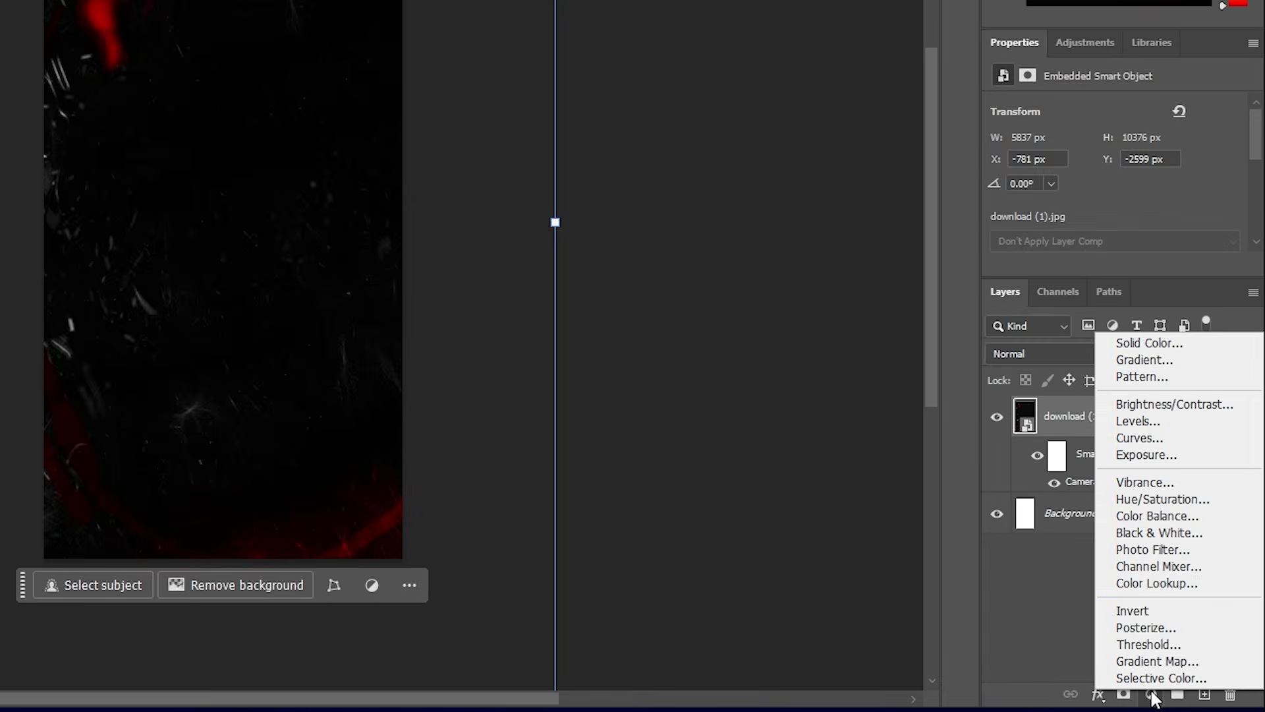
pyautogui.click(1145, 524)
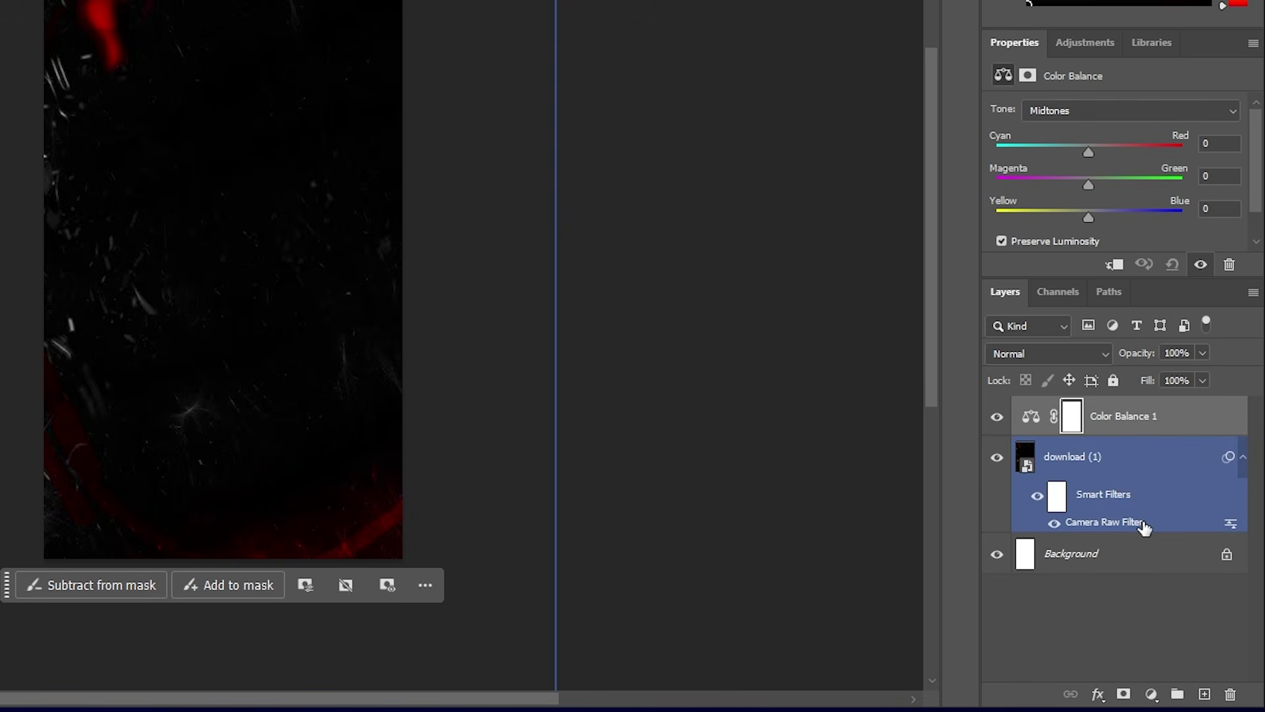
pyautogui.click(1032, 418)
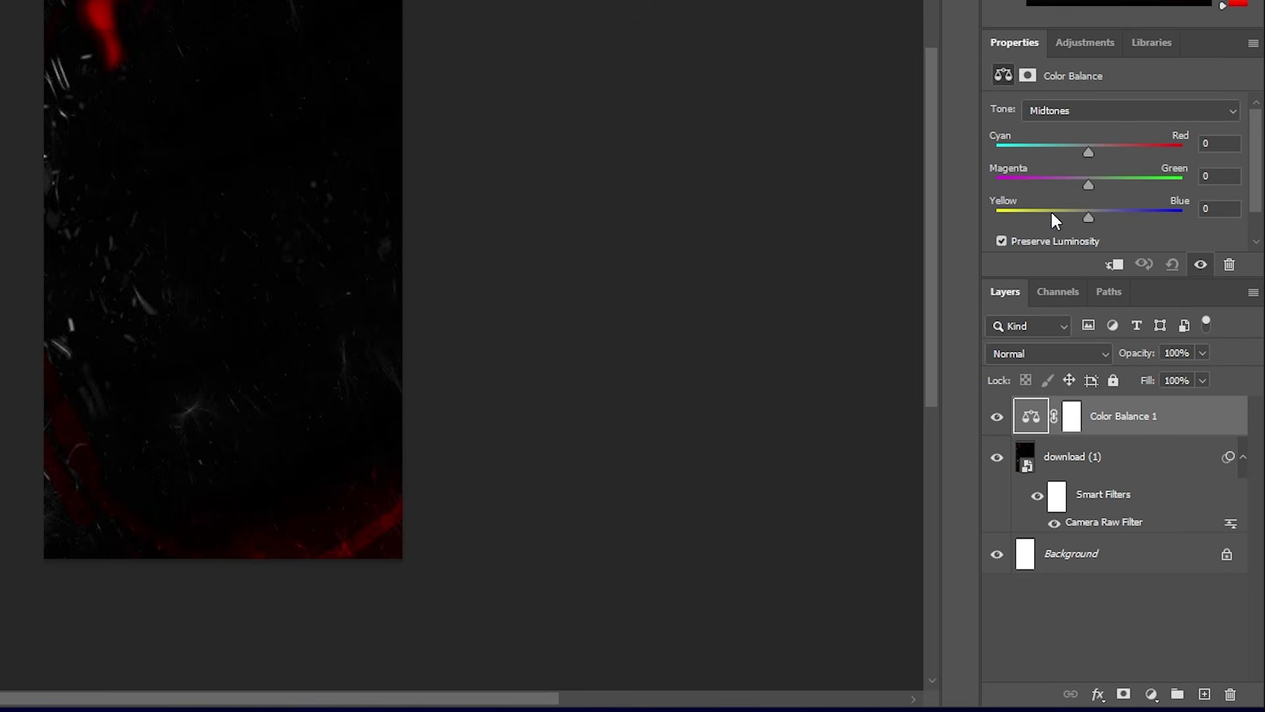
pyautogui.click(1219, 145)
pyautogui.write('-50')
pyautogui.press('Return')
pyautogui.click(1220, 177)
pyautogui.write('-12')
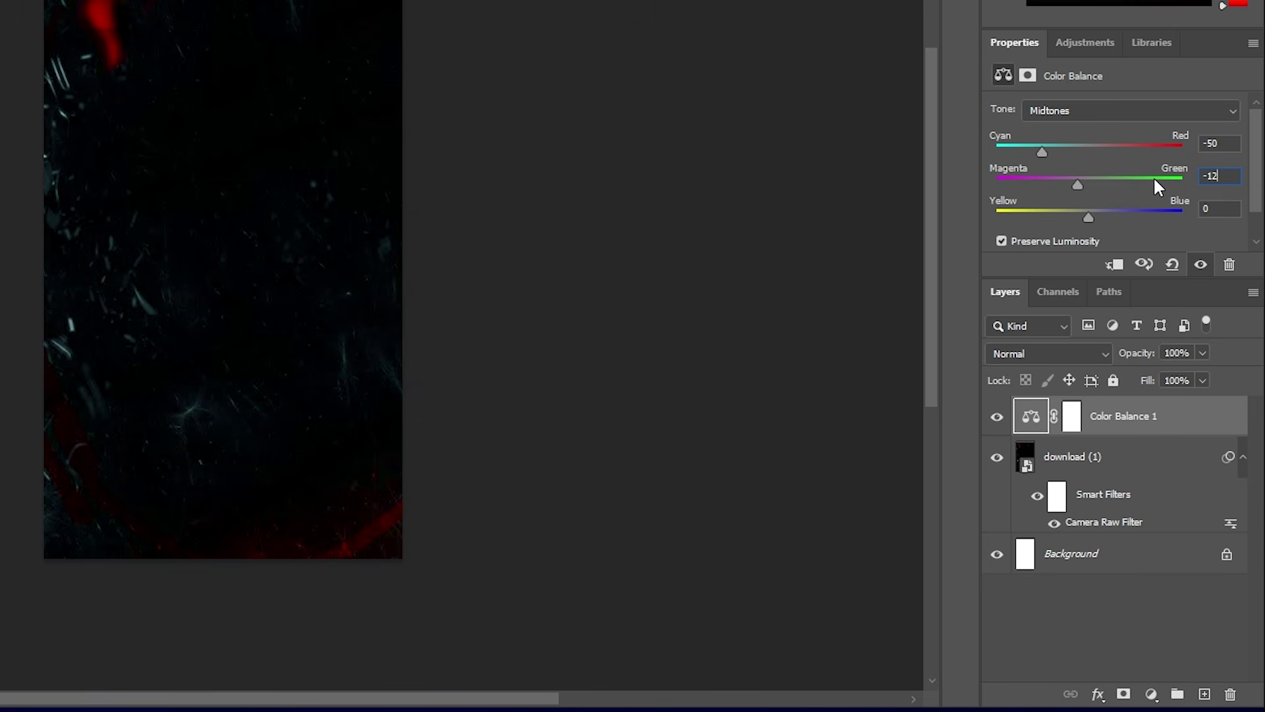
pyautogui.click(693, 324)
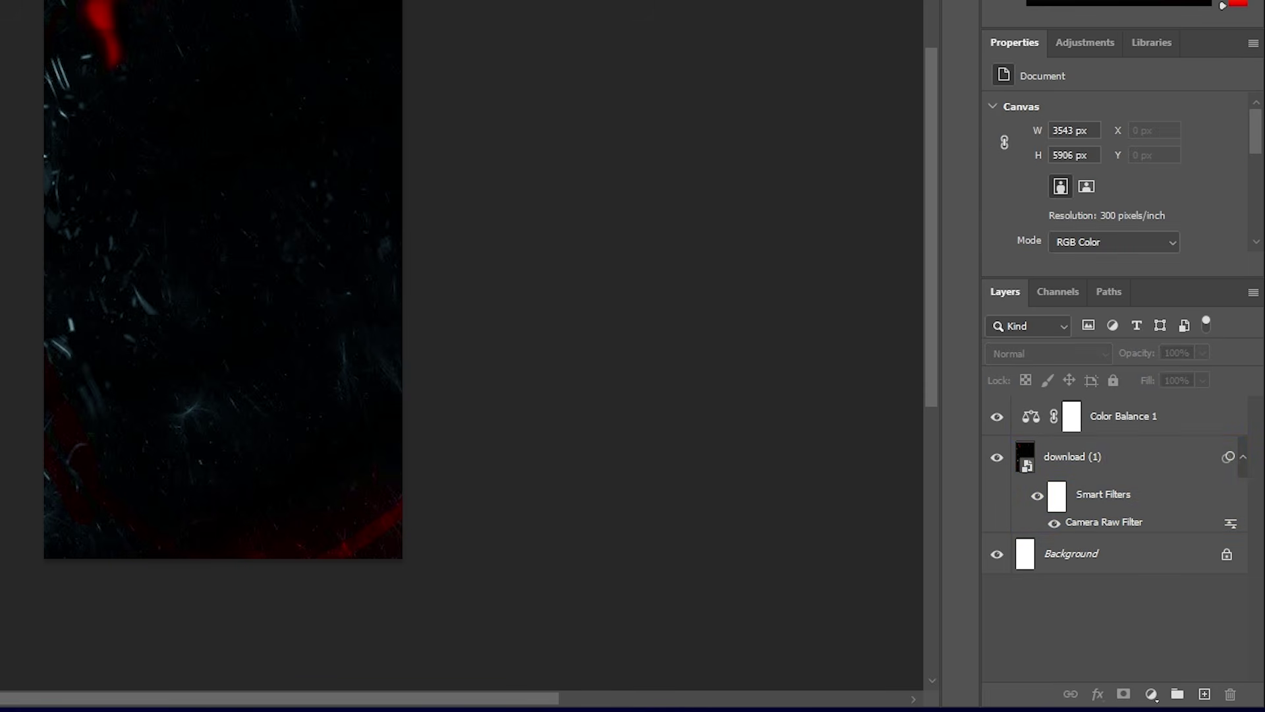
# - On a new layer above the color balance adjustment, darken the canvas's lower area with a soft 2056 px black brush at 50% opacity
pyautogui.click(1107, 415)
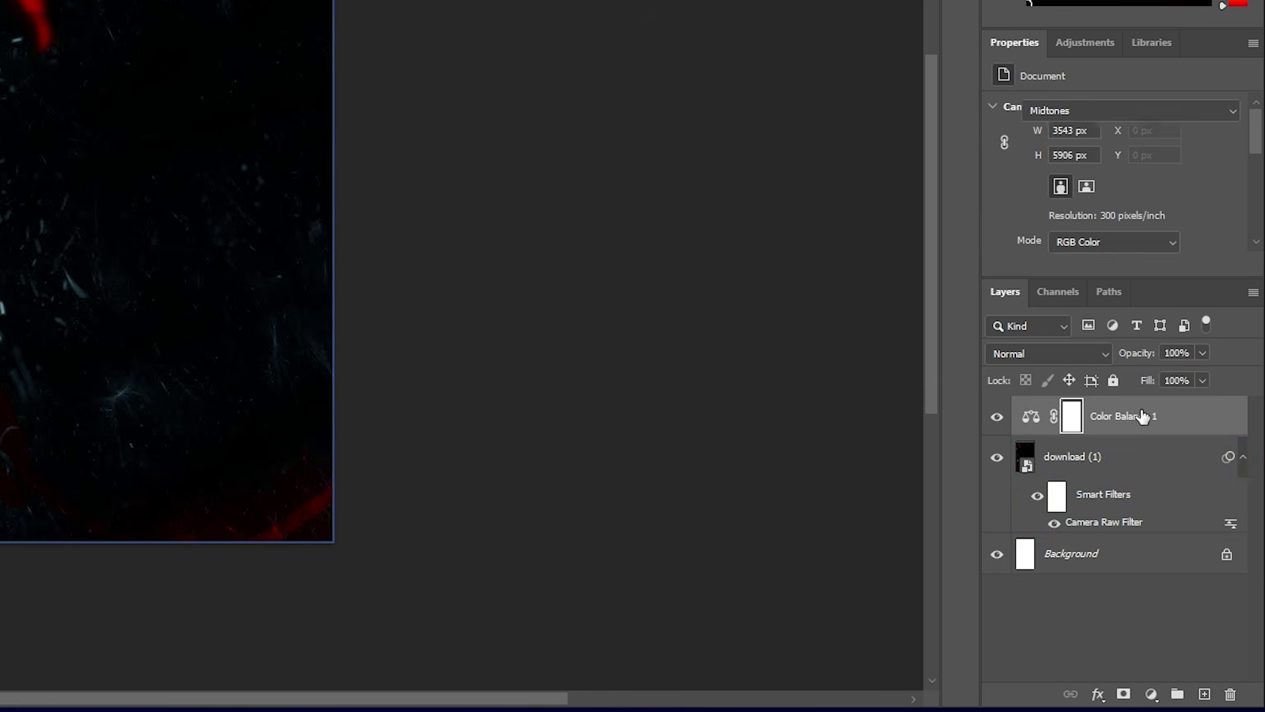
pyautogui.click(1205, 695)
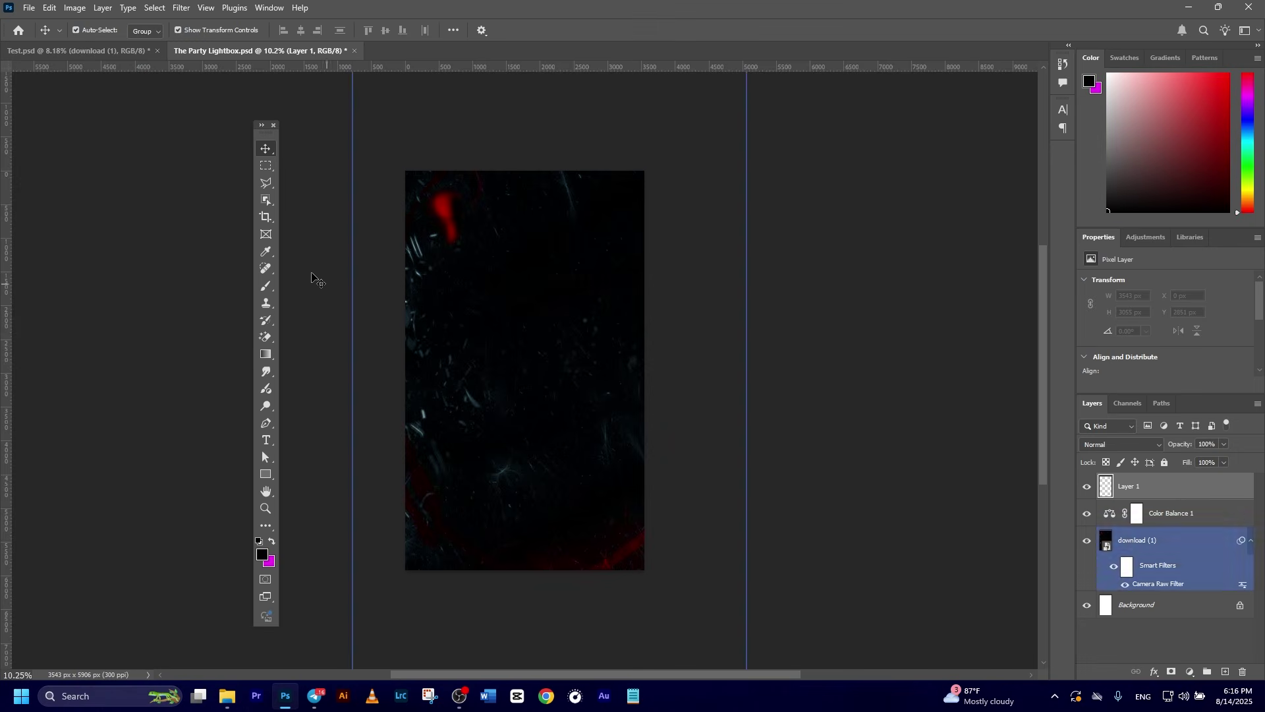
pyautogui.click(266, 288)
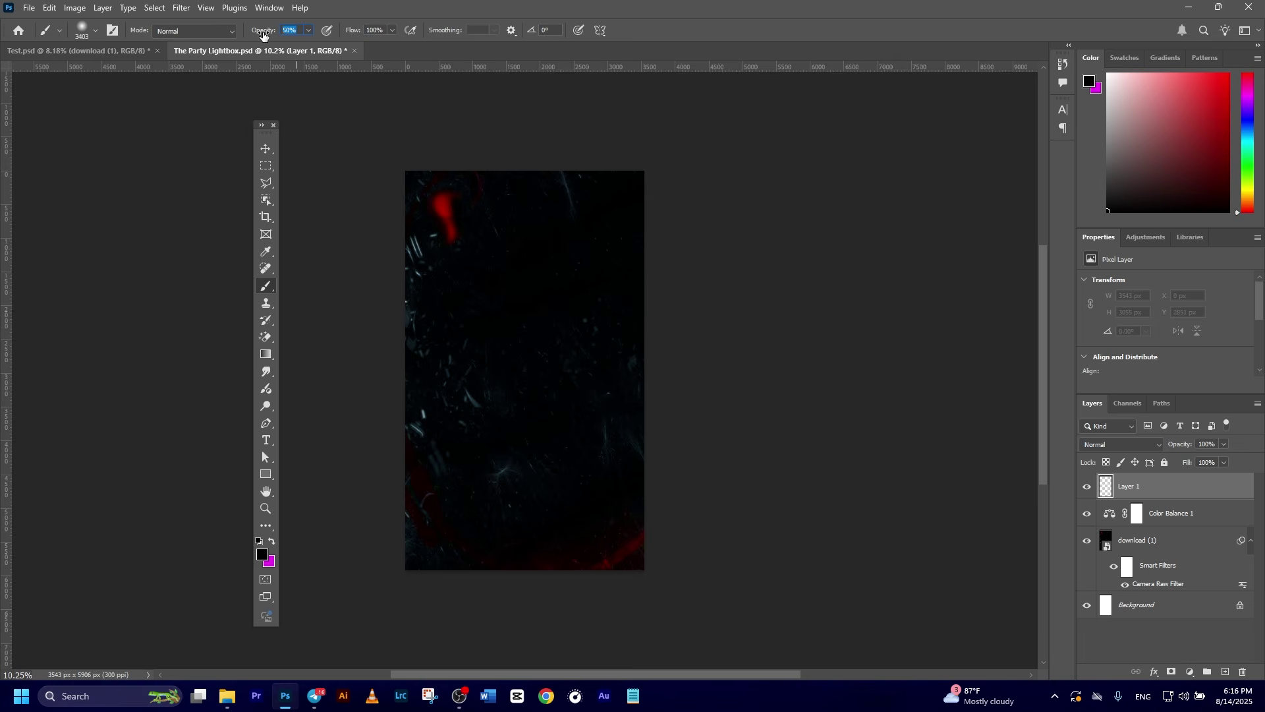
pyautogui.write('50')
pyautogui.click(264, 557)
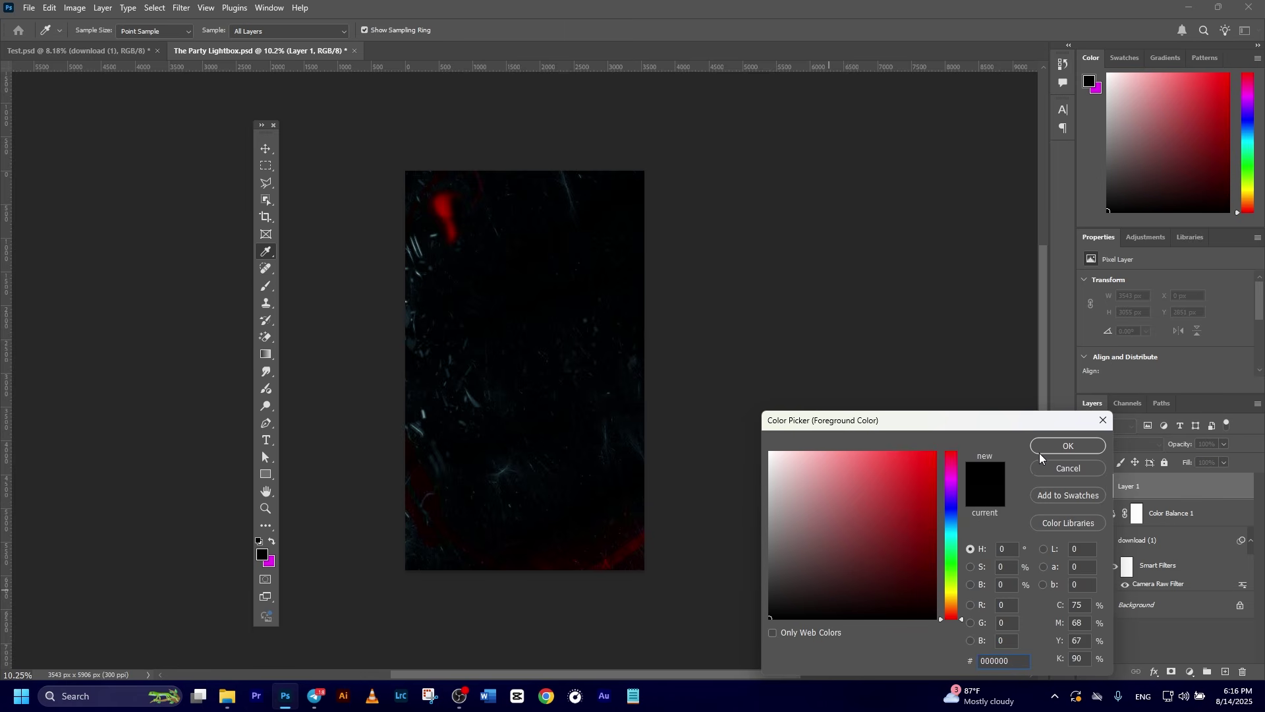
pyautogui.click(1048, 447)
pyautogui.keyDown('alt'); pyautogui.rightClick(429, 551); pyautogui.keyUp('alt')
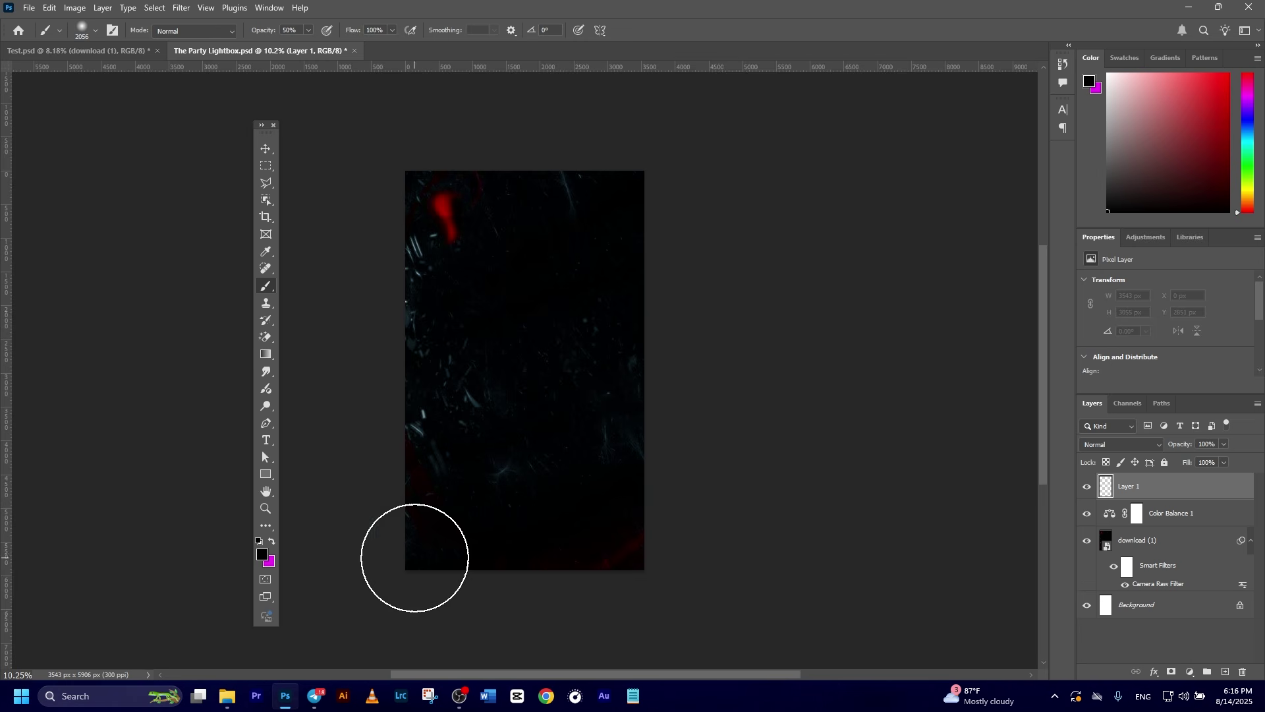
pyautogui.moveTo(412, 537)
pyautogui.mouseDown()
pyautogui.moveTo(694, 525)
pyautogui.moveTo(456, 544)
pyautogui.moveTo(444, 534)
pyautogui.moveTo(778, 554)
pyautogui.moveTo(397, 553)
pyautogui.moveTo(544, 550)
pyautogui.moveTo(730, 584)
pyautogui.moveTo(419, 585)
pyautogui.moveTo(578, 584)
pyautogui.moveTo(485, 579)
pyautogui.mouseUp()
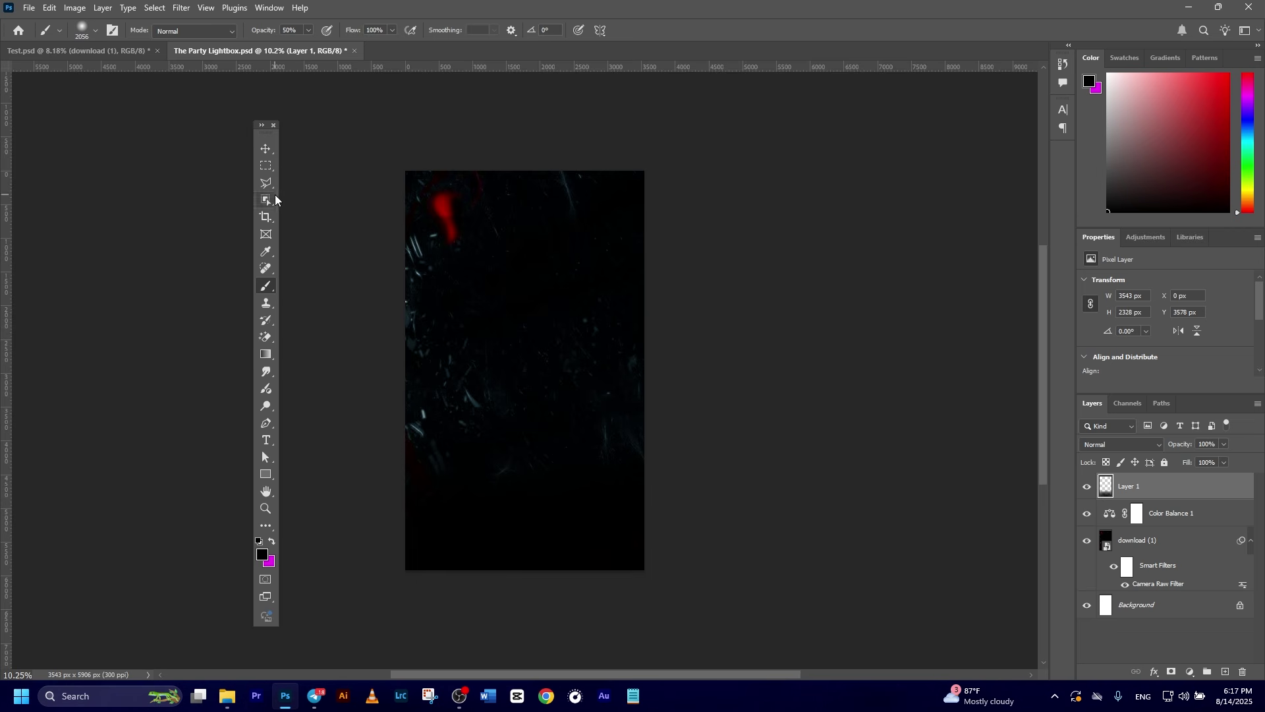
pyautogui.click(265, 149)
pyautogui.scroll(1, 580, 303)
pyautogui.moveTo(591, 390); pyautogui.dragTo(621, 342)
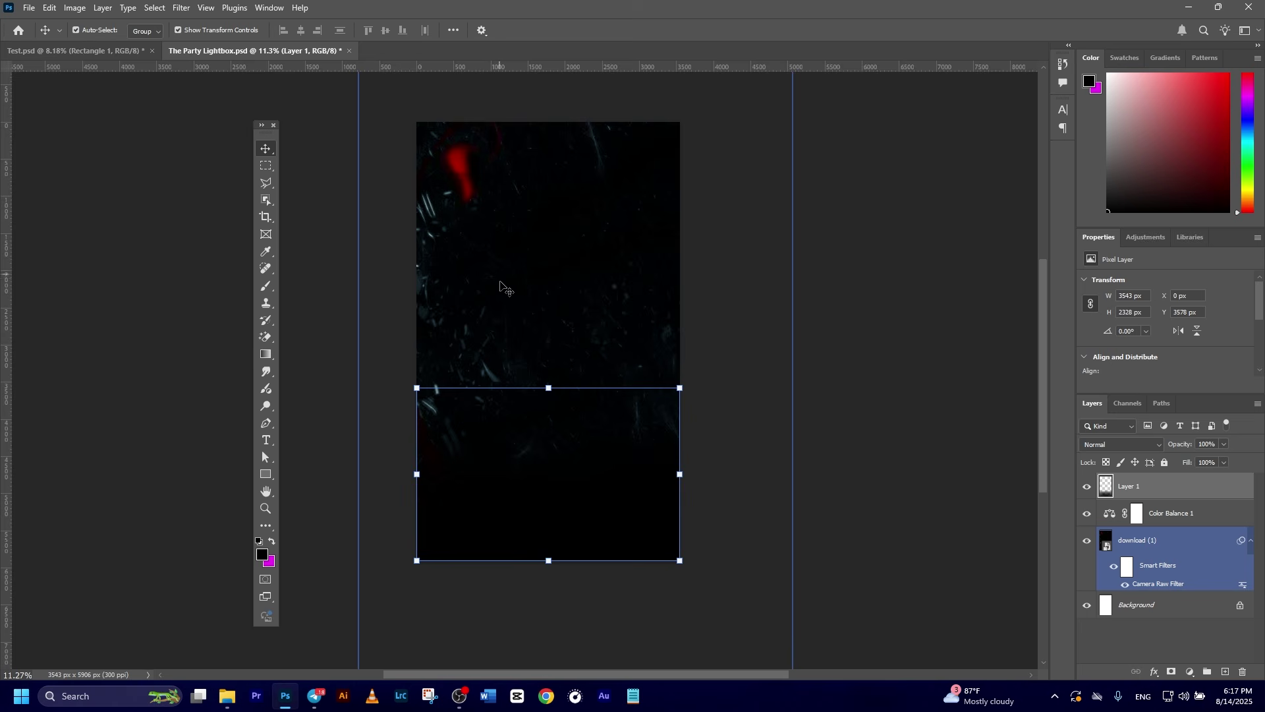
pyautogui.click(850, 277)
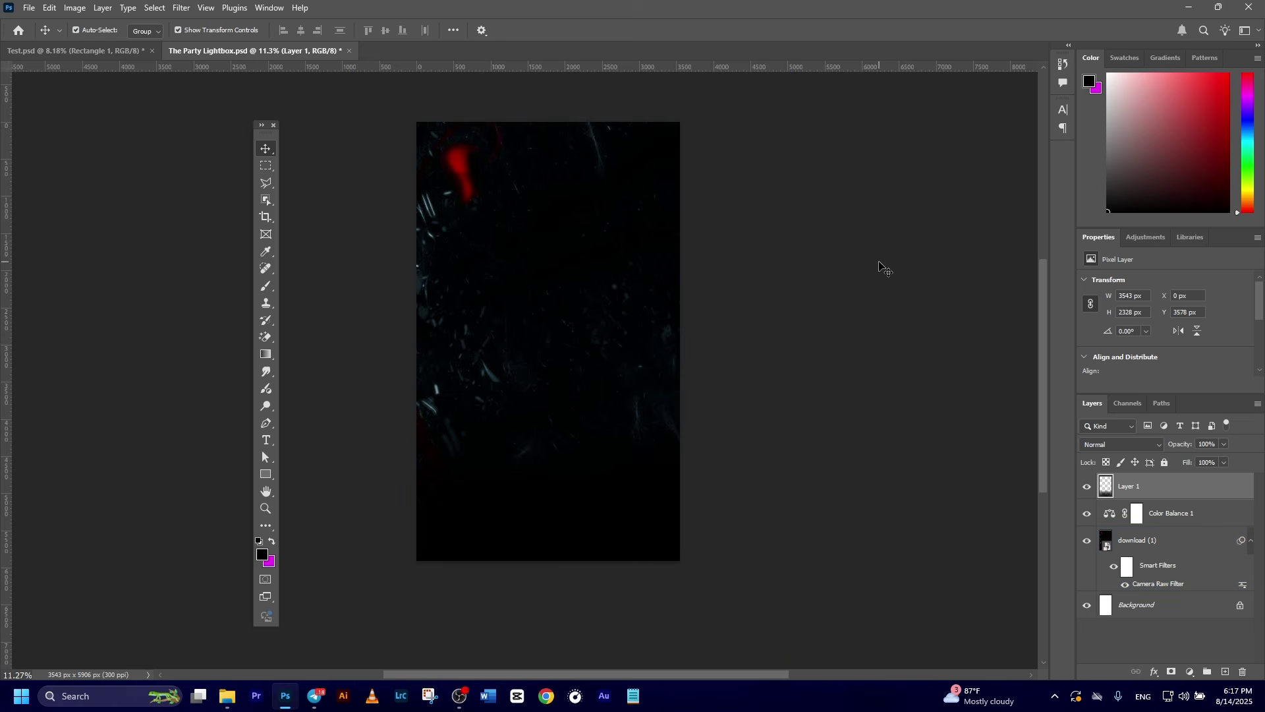
pyautogui.hotkey('ctrl', 'z')
pyautogui.hotkey('ctrl', 'z')
pyautogui.click(356, 508)
# - Draw a red-filled rectangle about 1998 × 3124 px in the middle area of the canvas
pyautogui.click(270, 475)
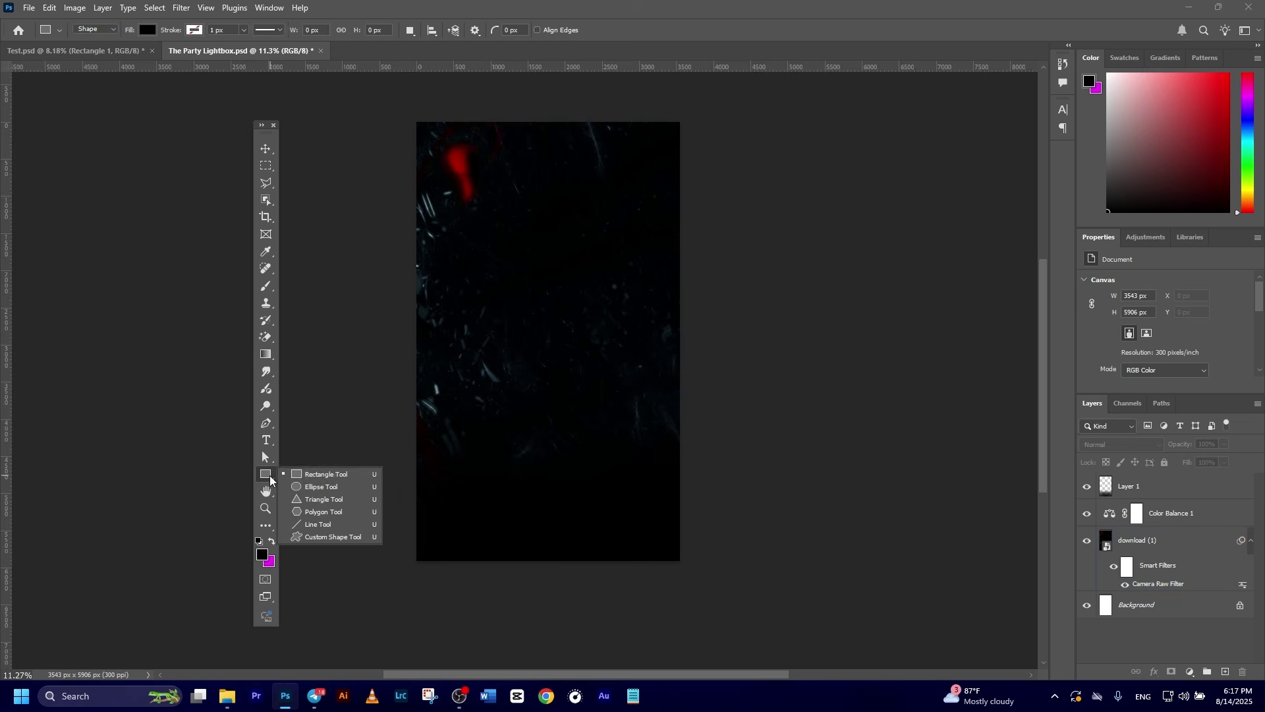
pyautogui.click(341, 473)
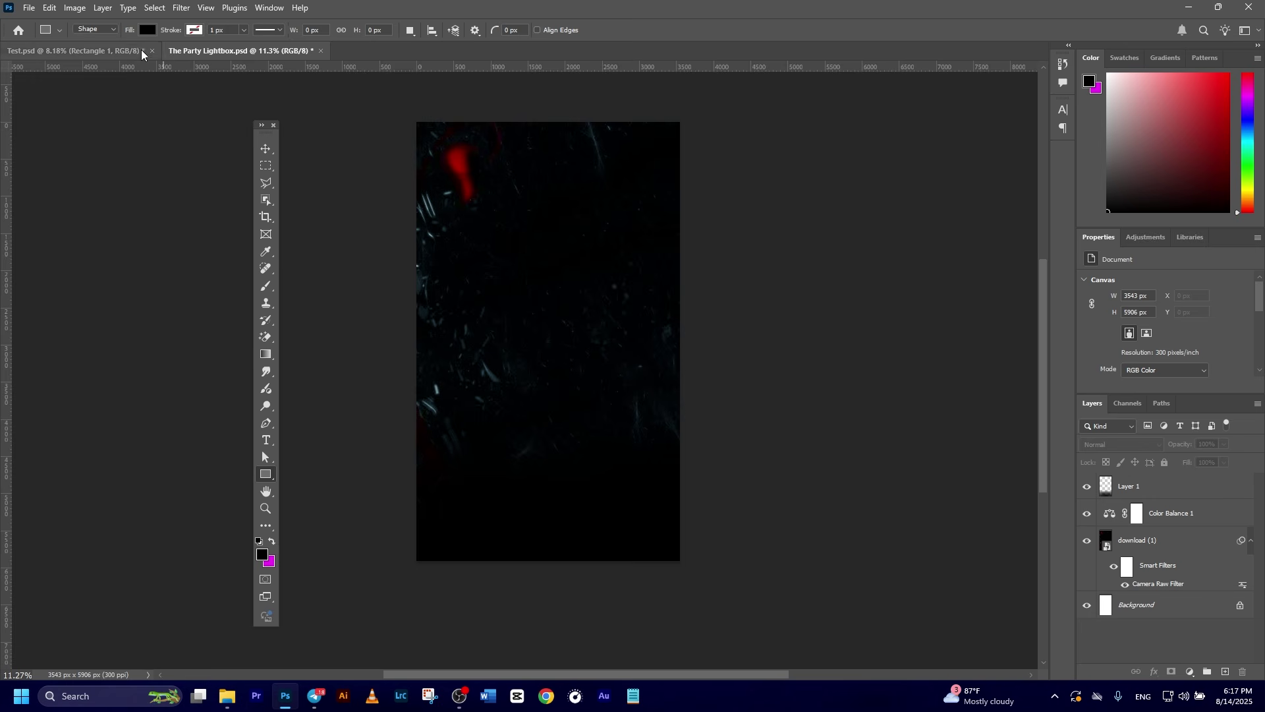
pyautogui.click(147, 30)
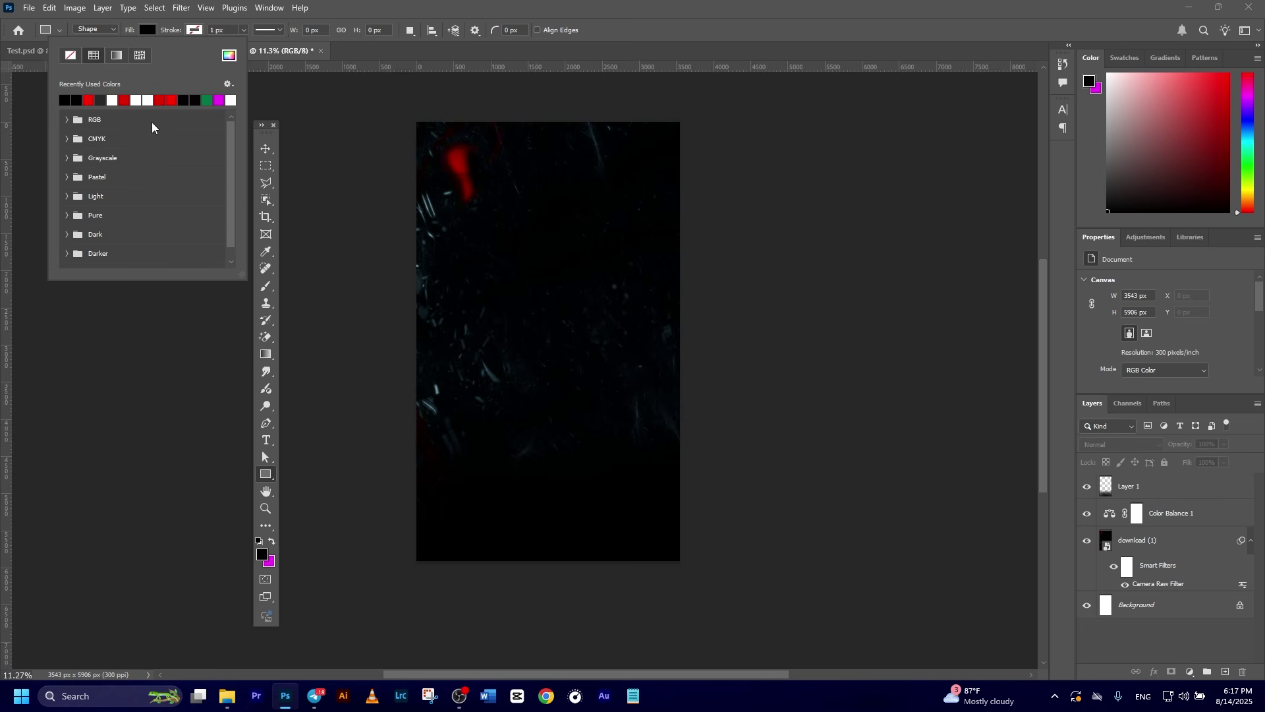
pyautogui.click(90, 100)
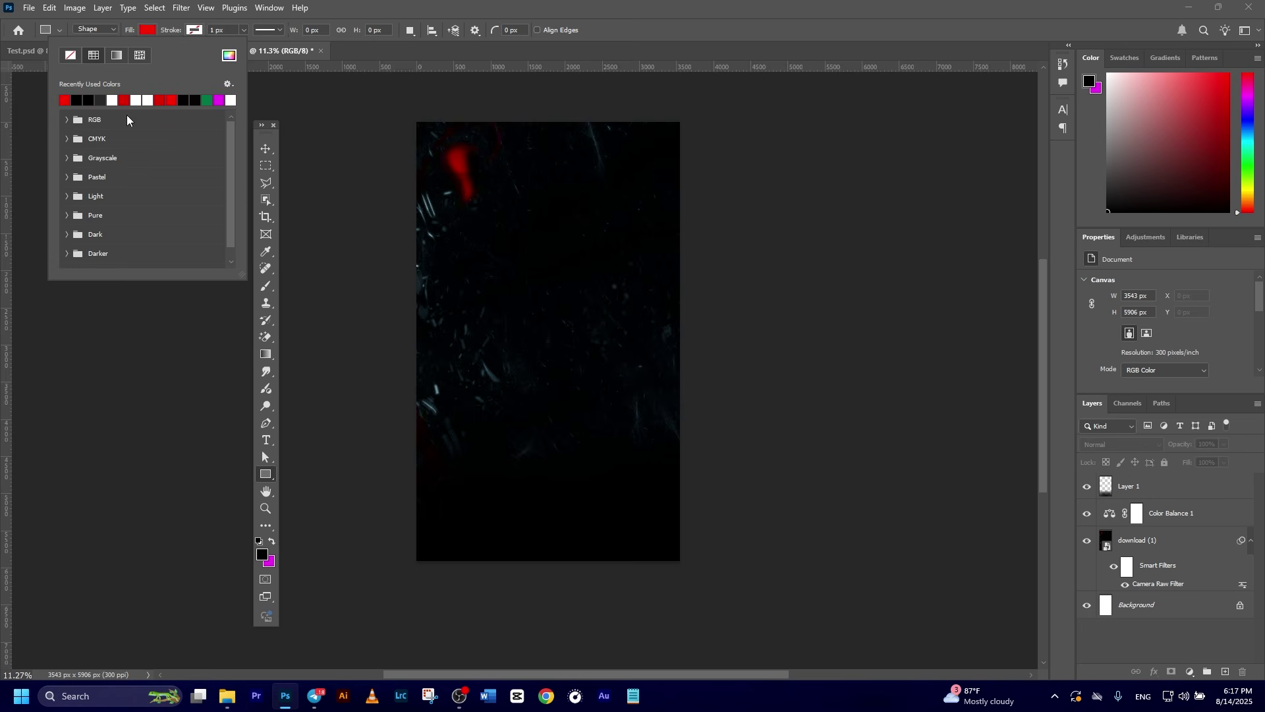
pyautogui.click(265, 148)
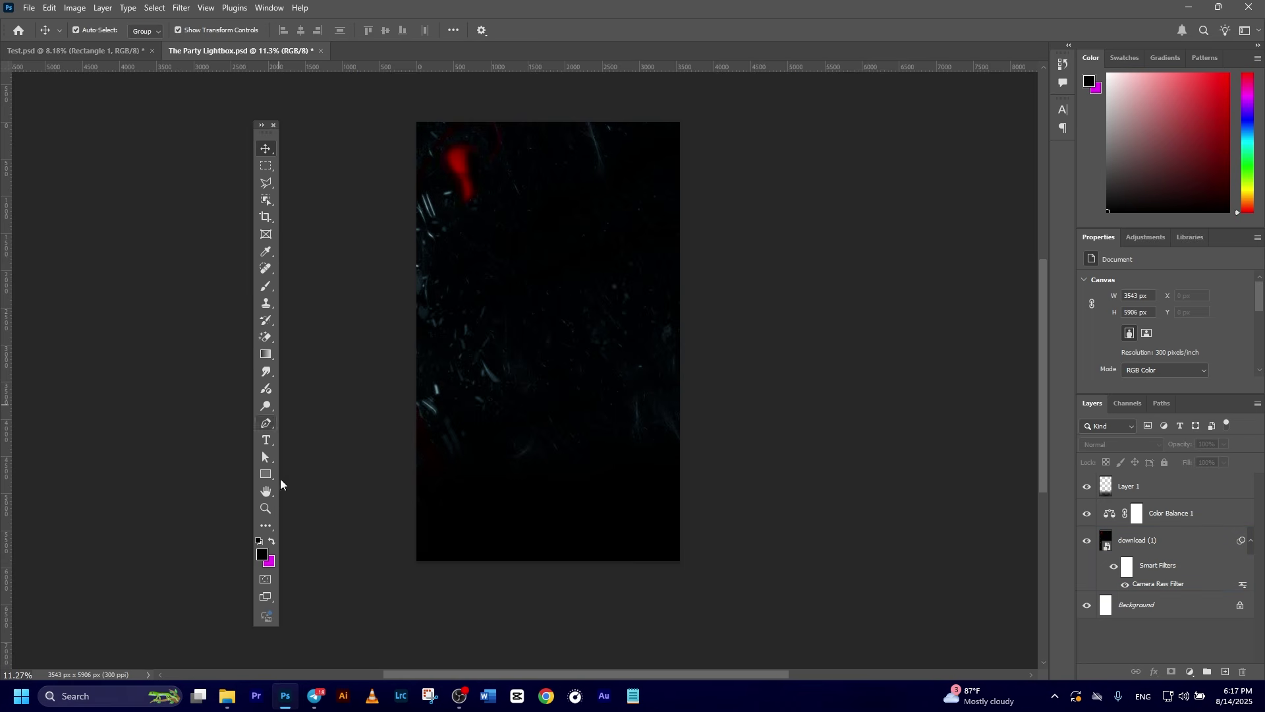
pyautogui.click(266, 474)
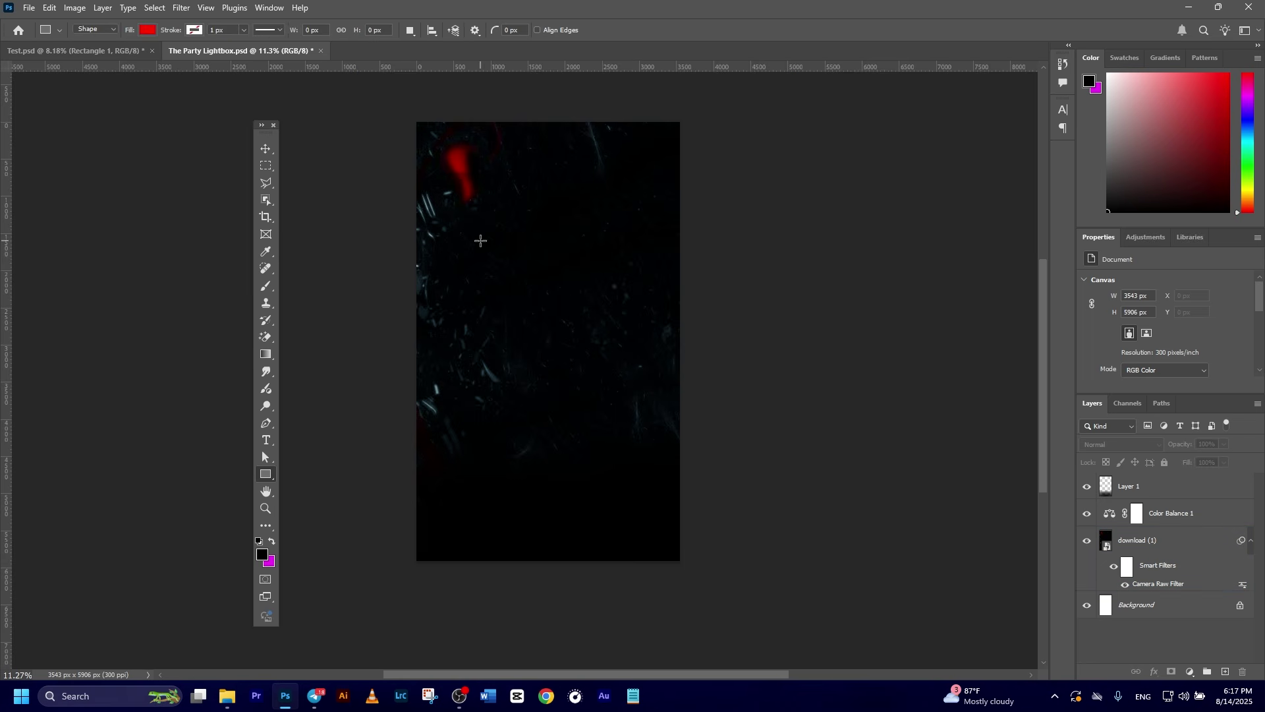
pyautogui.moveTo(487, 219); pyautogui.dragTo(636, 451)
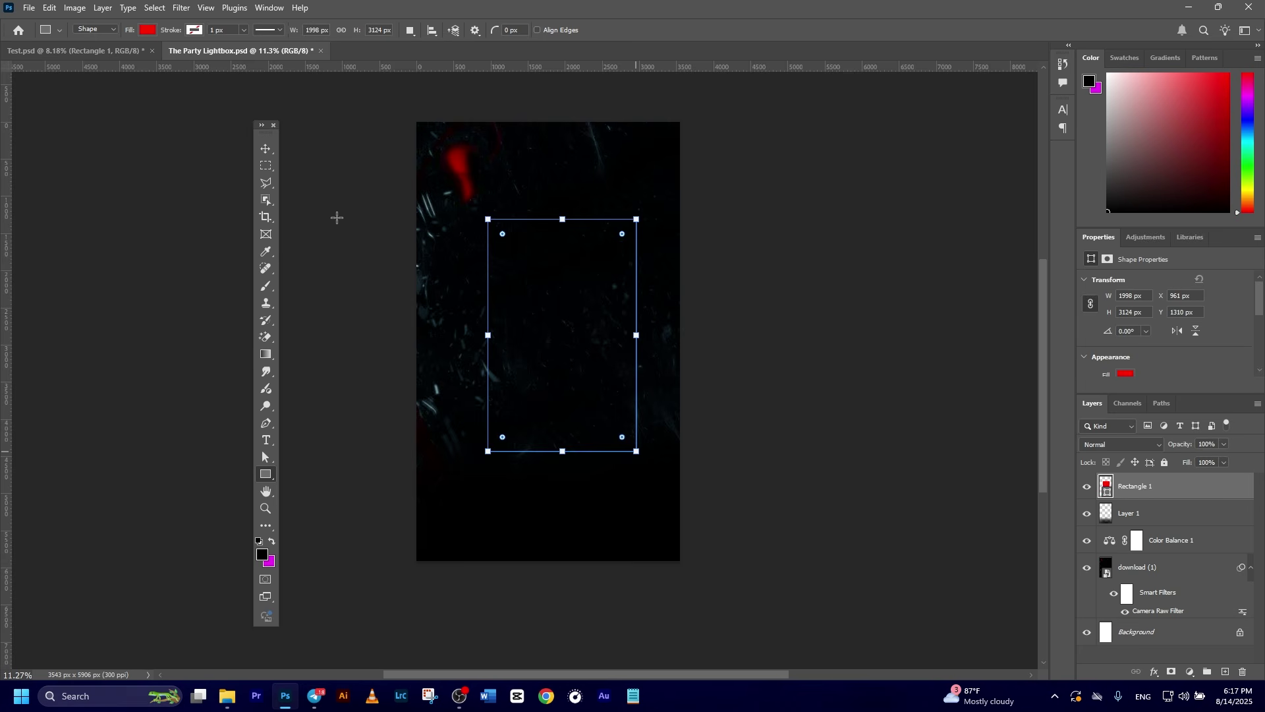
# - Center the red rectangle horizontally on the canvas by aligning it with the Background layer
pyautogui.click(265, 149)
pyautogui.moveTo(576, 309); pyautogui.dragTo(574, 310)
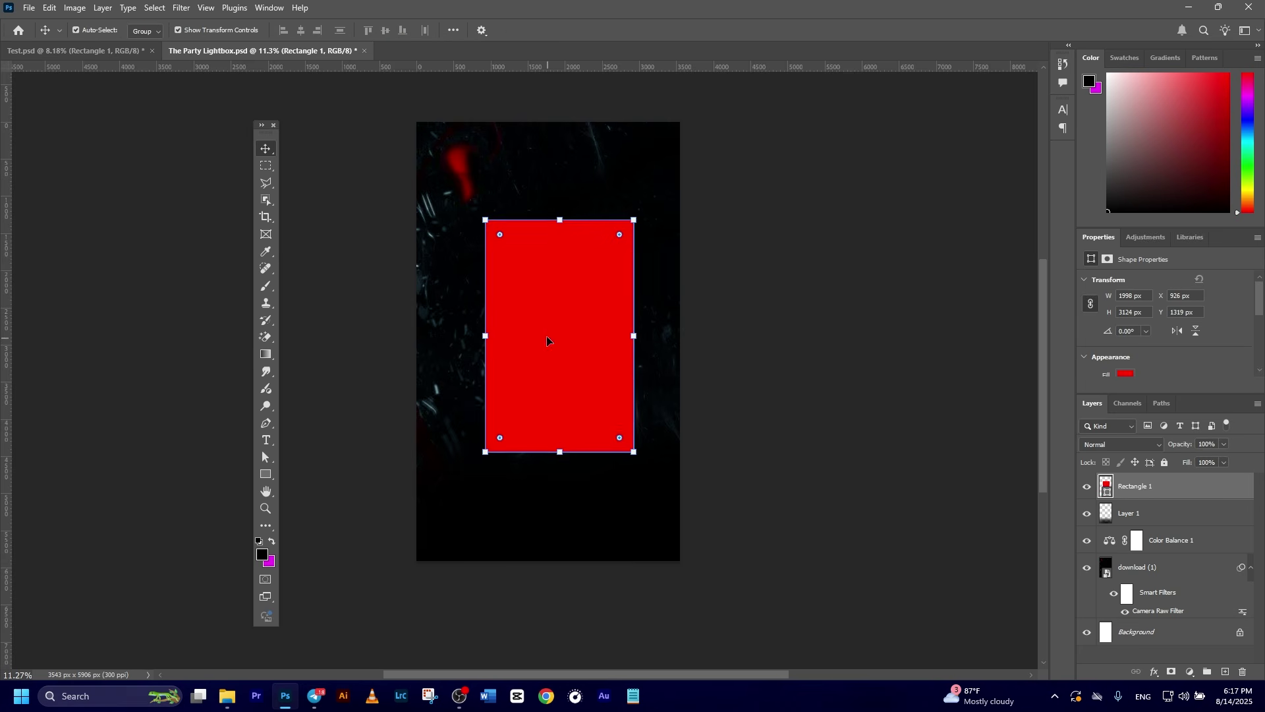
pyautogui.click(881, 319)
pyautogui.click(571, 331)
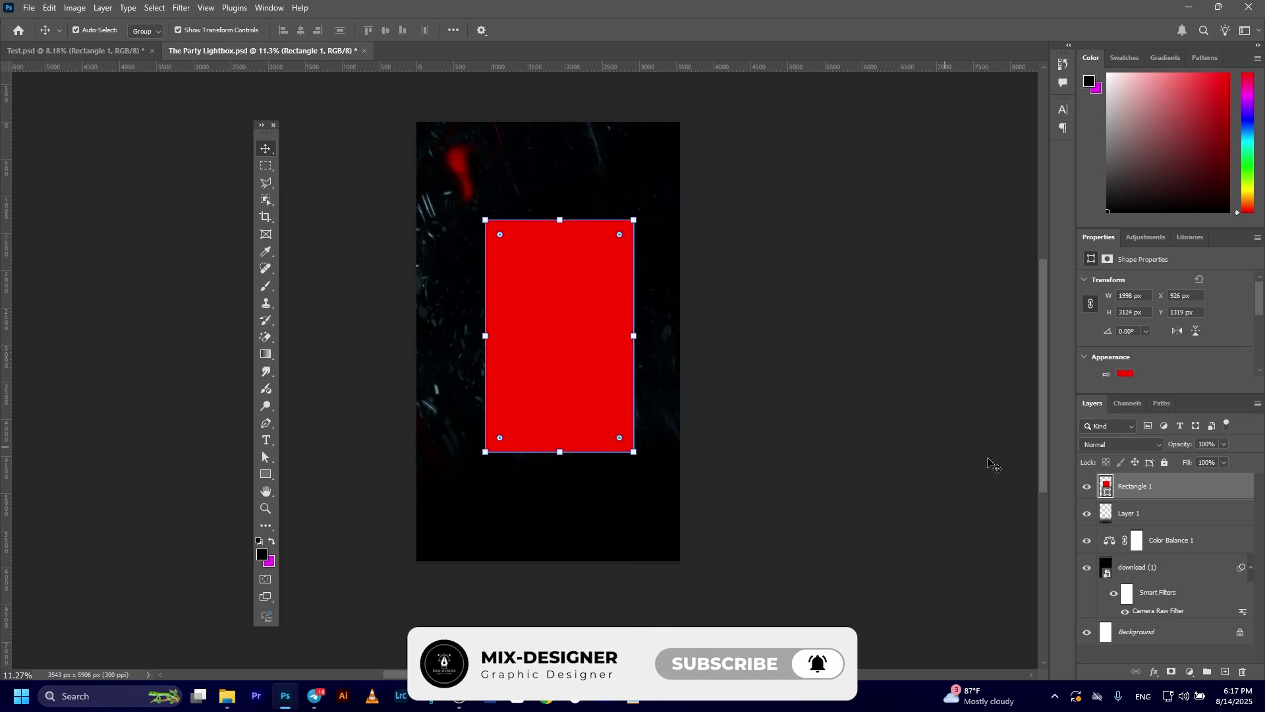
pyautogui.scroll(-2, 1255, 551)
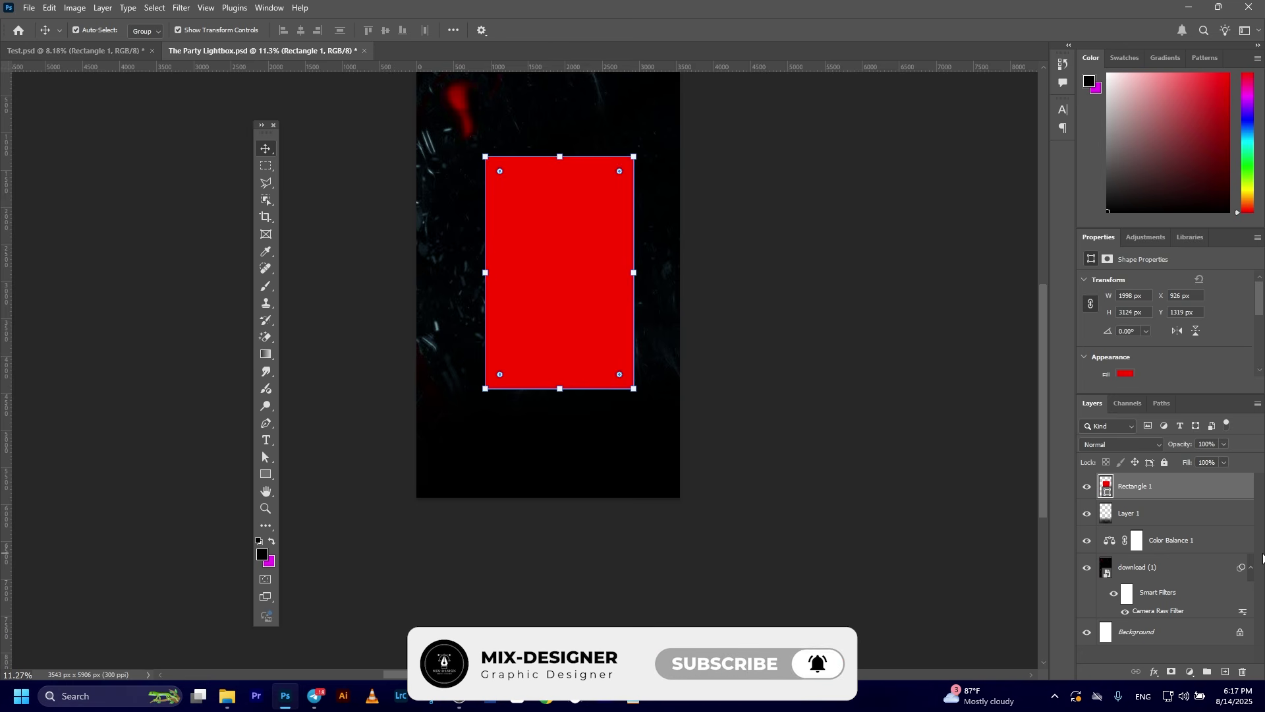
pyautogui.scroll(1, 1248, 546)
pyautogui.scroll(1, 1219, 585)
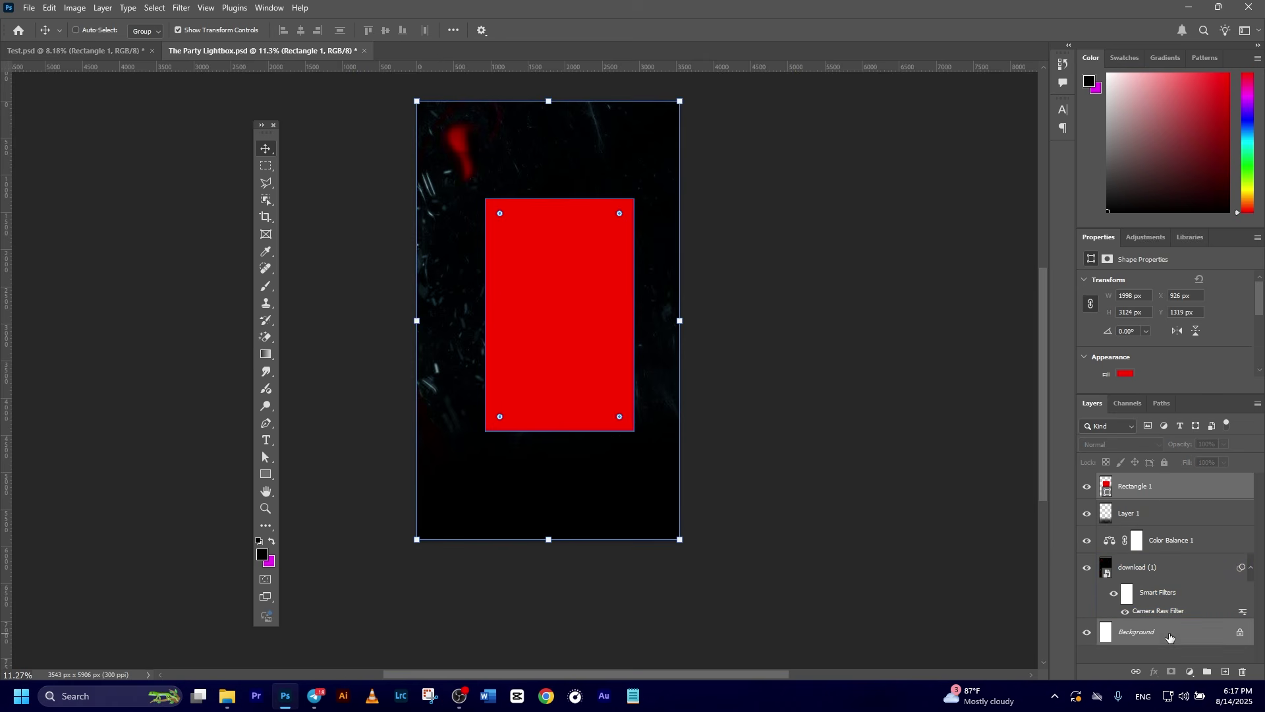
pyautogui.keyDown('ctrl'); pyautogui.click(1146, 631); pyautogui.keyUp('ctrl')
pyautogui.click(301, 30)
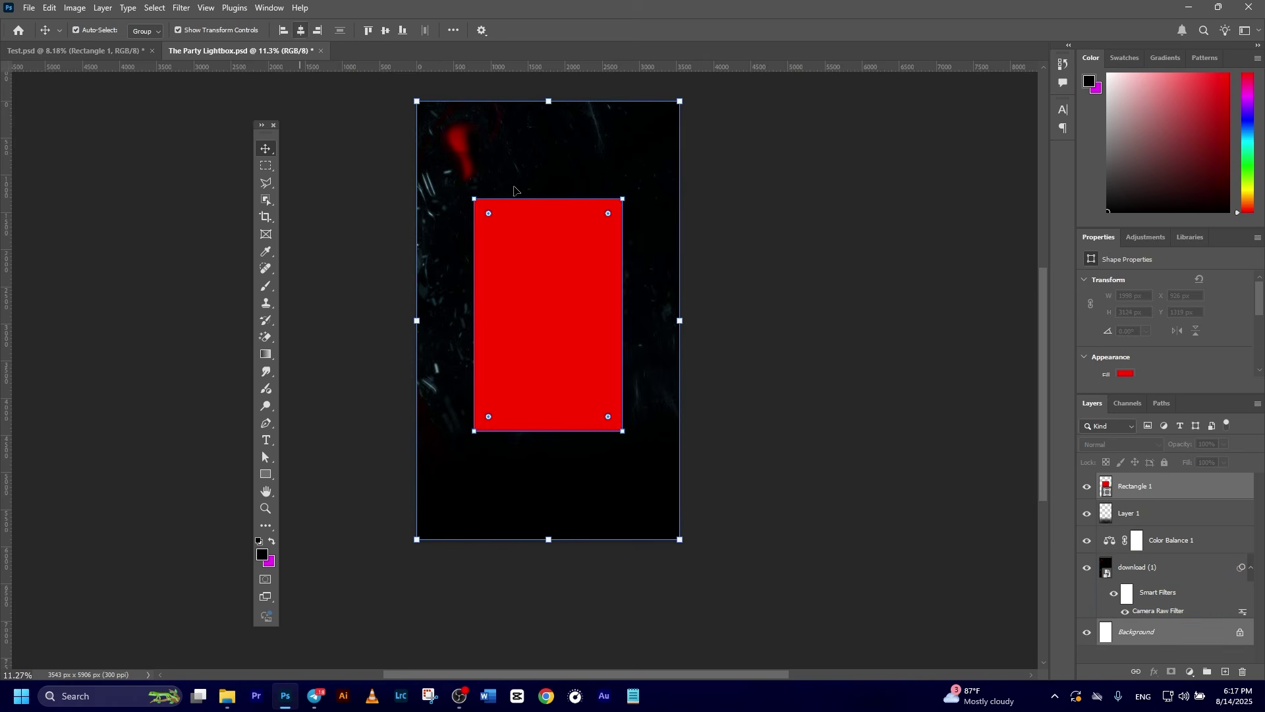
pyautogui.click(870, 307)
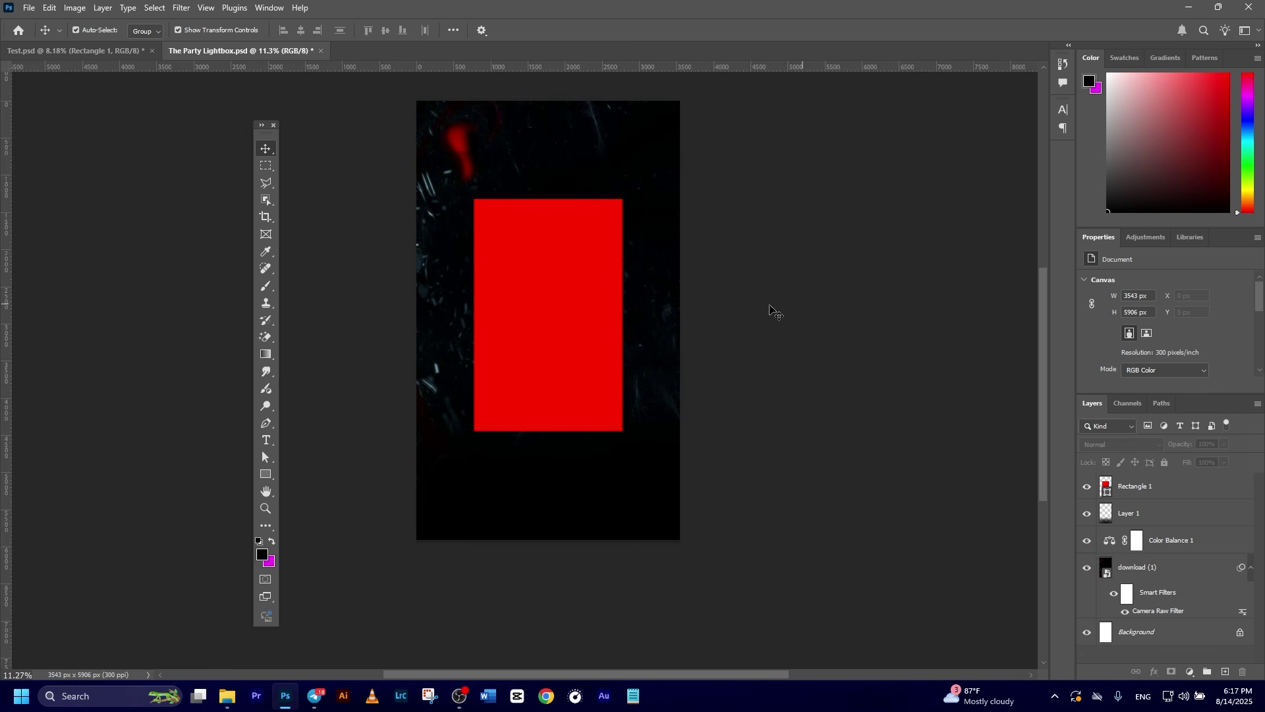
# - Add a cyan guide layout with 50 px margins on all four sides and no columns or rows
pyautogui.scroll(1, 545, 318)
pyautogui.click(1166, 494)
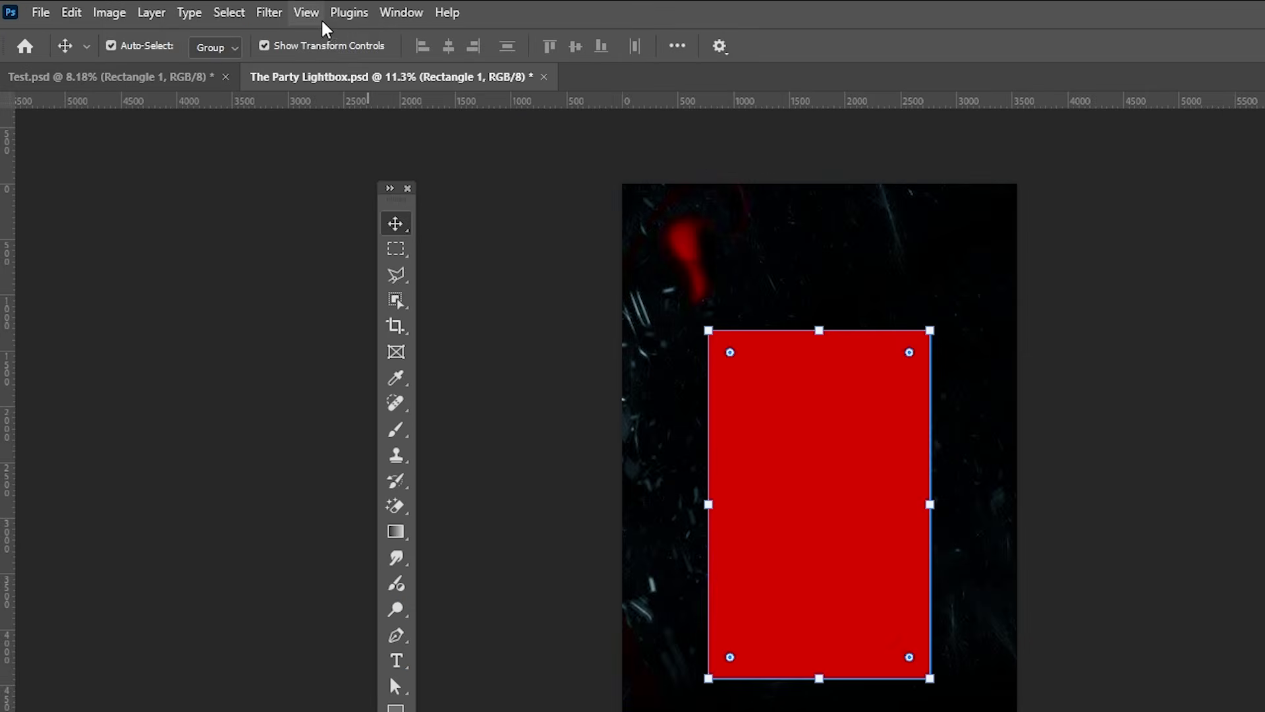
pyautogui.click(211, 9)
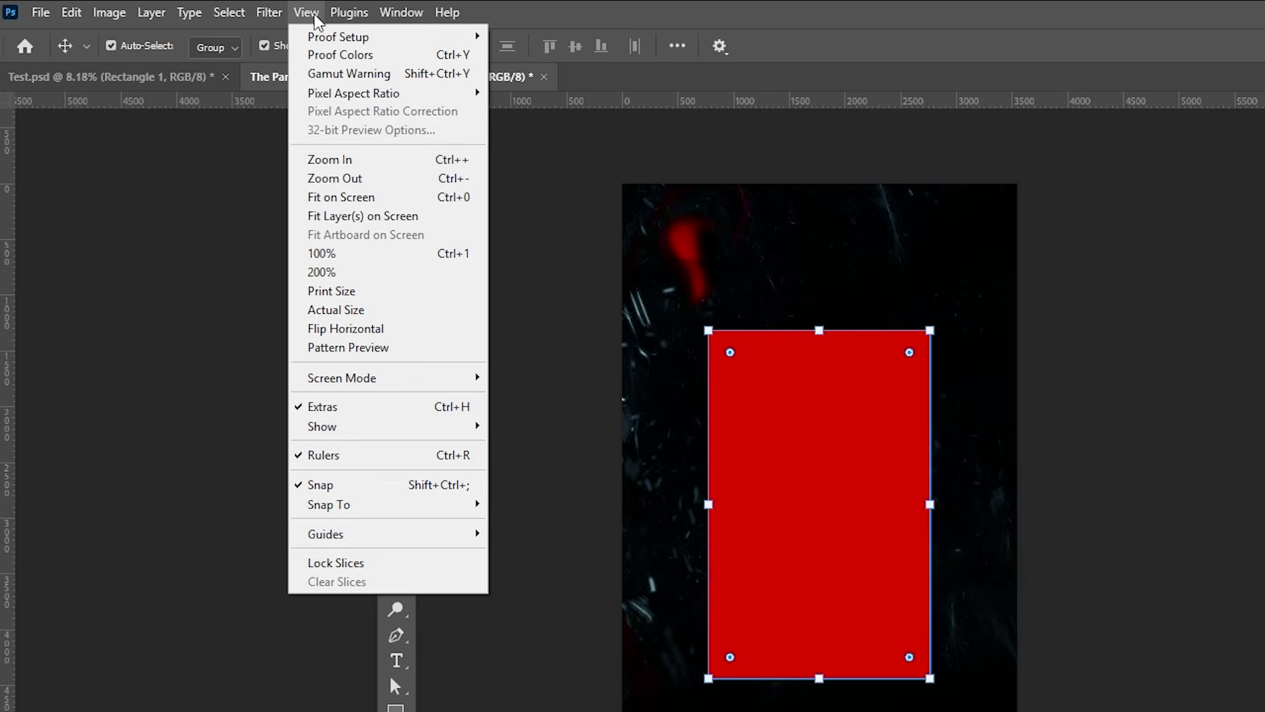
pyautogui.moveTo(362, 541)
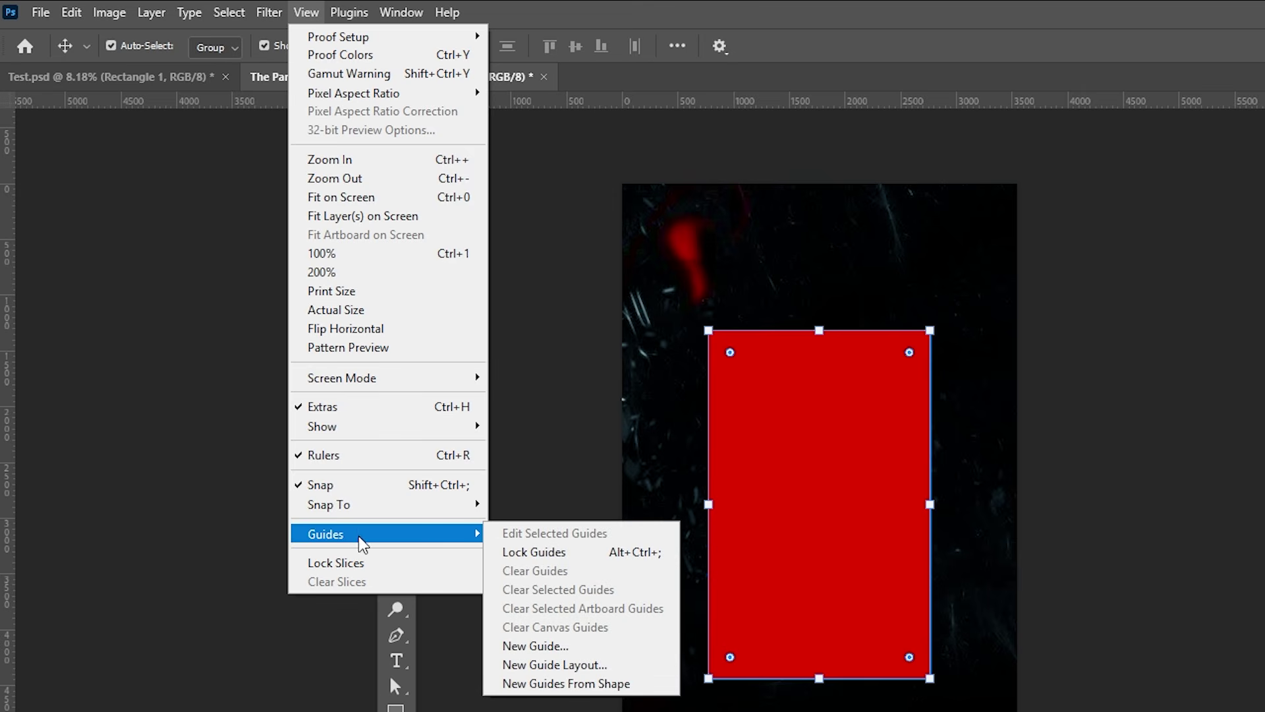
pyautogui.click(558, 664)
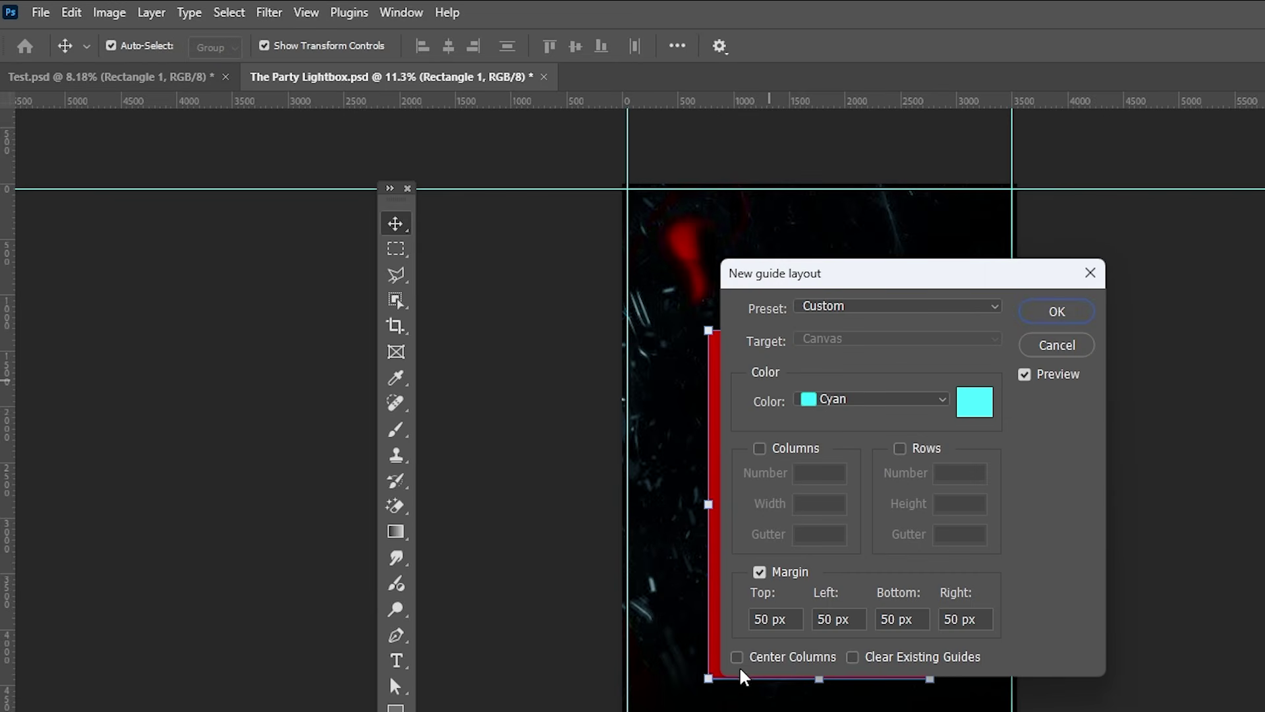
pyautogui.click(758, 572)
pyautogui.click(759, 572)
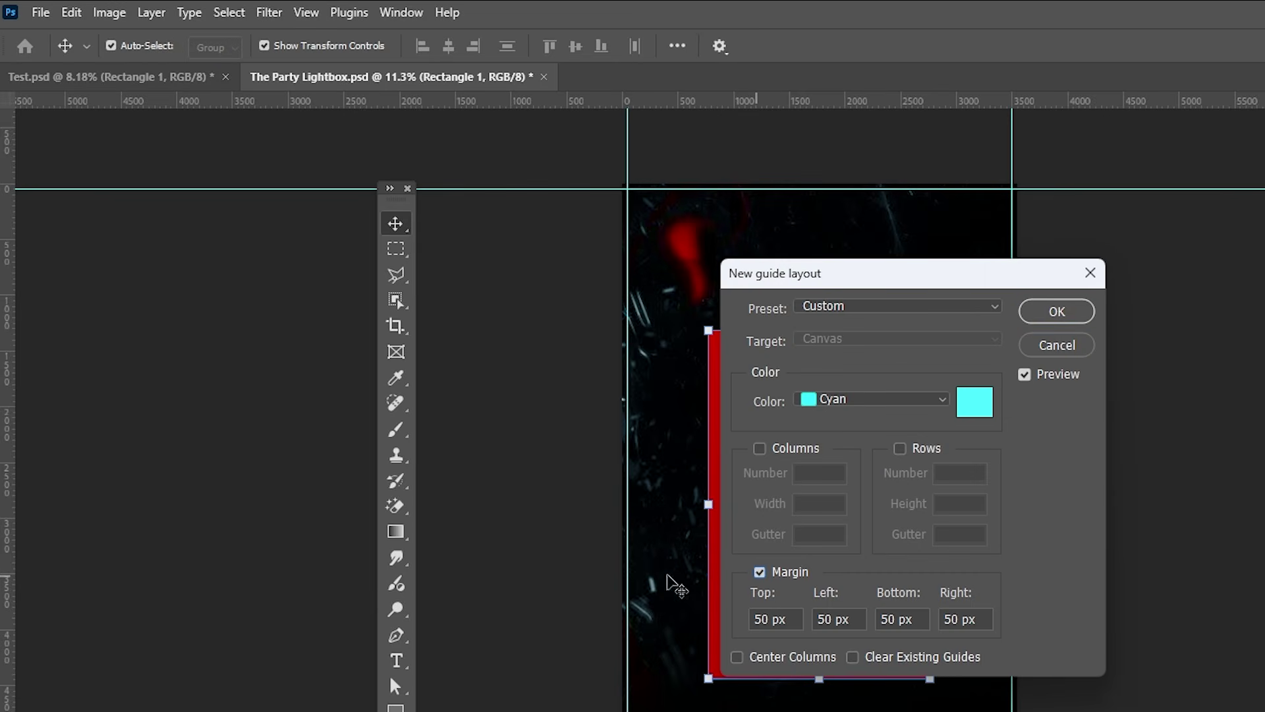
pyautogui.click(1056, 313)
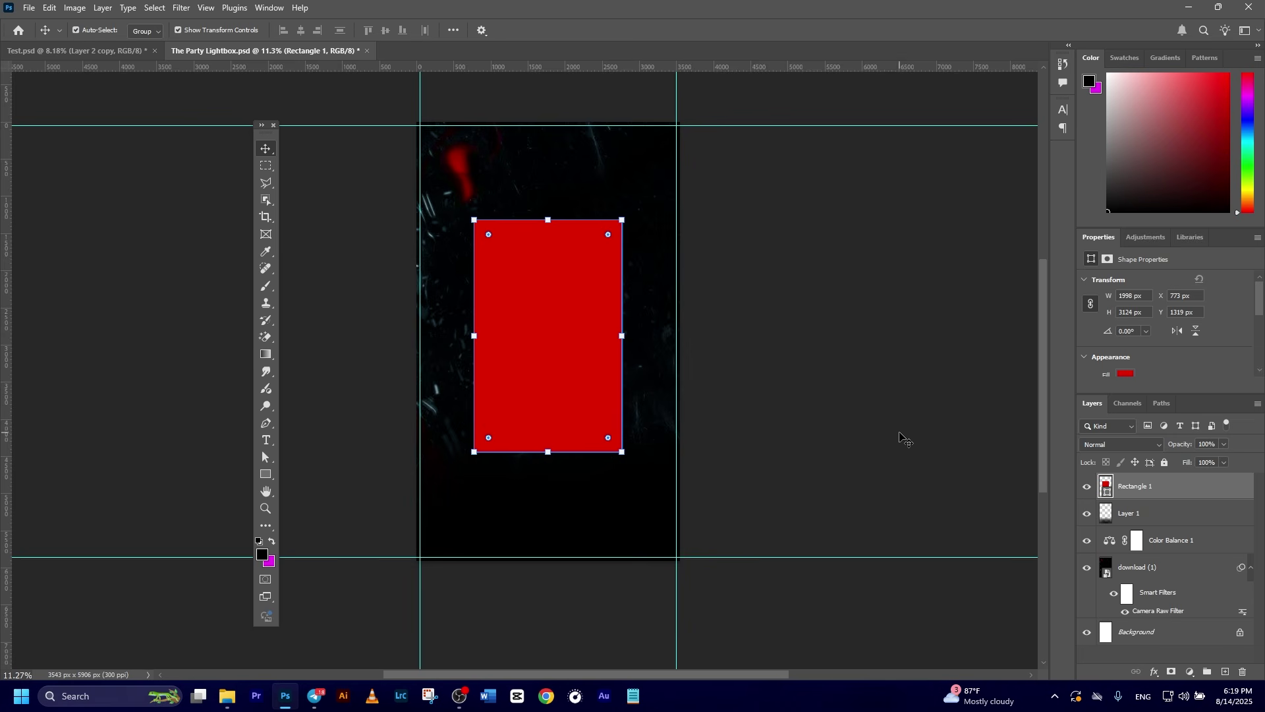
# - Place Layer 2.png as an embedded image at 100% scale, centered over the red rectangle
pyautogui.click(27, 10)
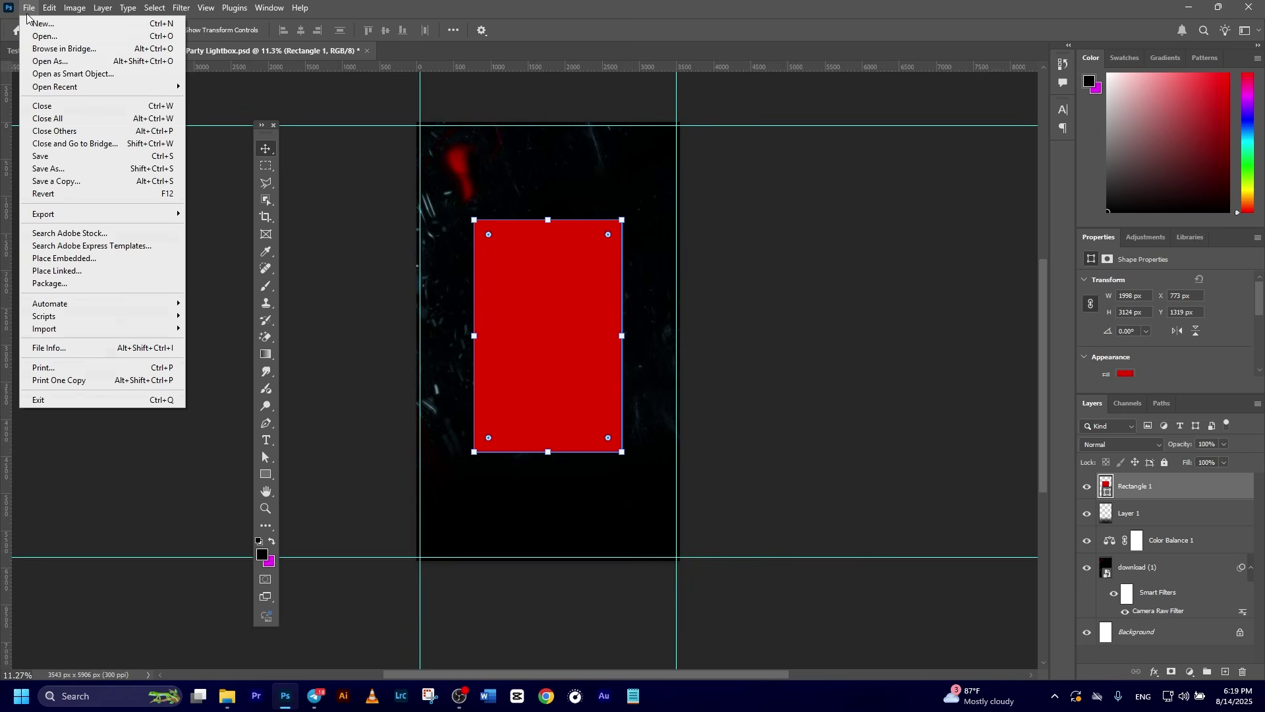
pyautogui.click(84, 258)
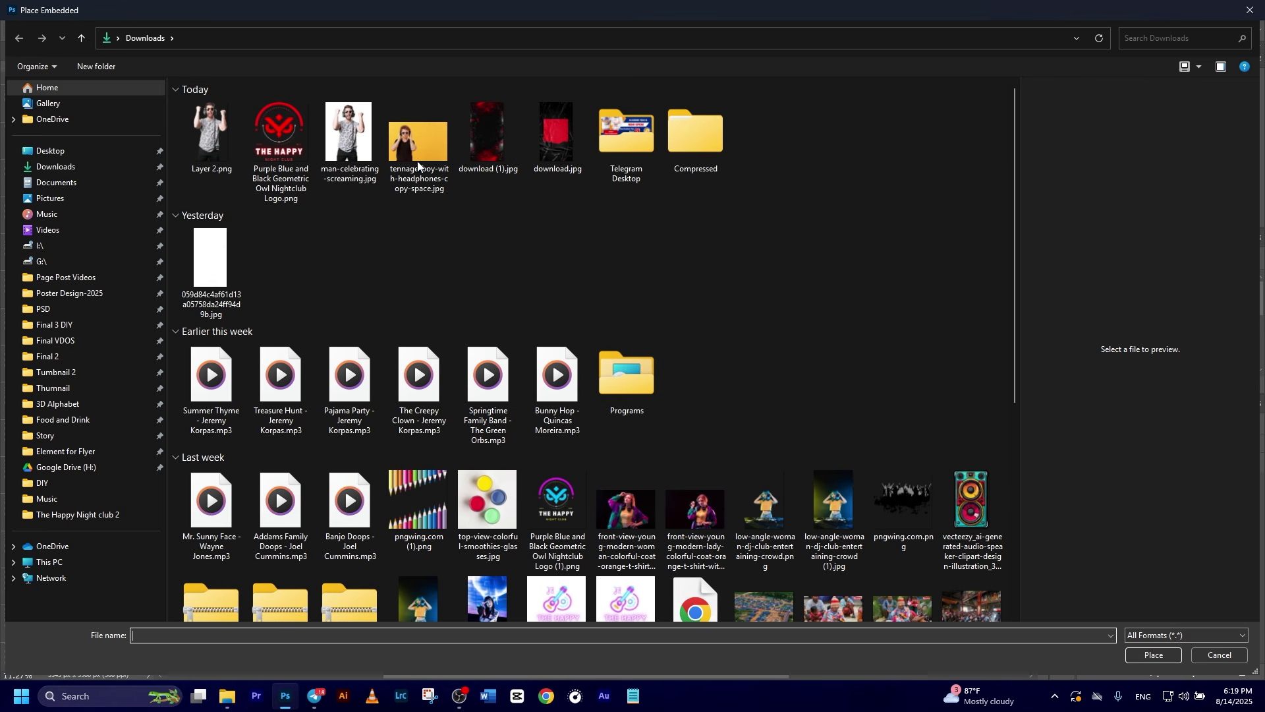
pyautogui.doubleClick(220, 140)
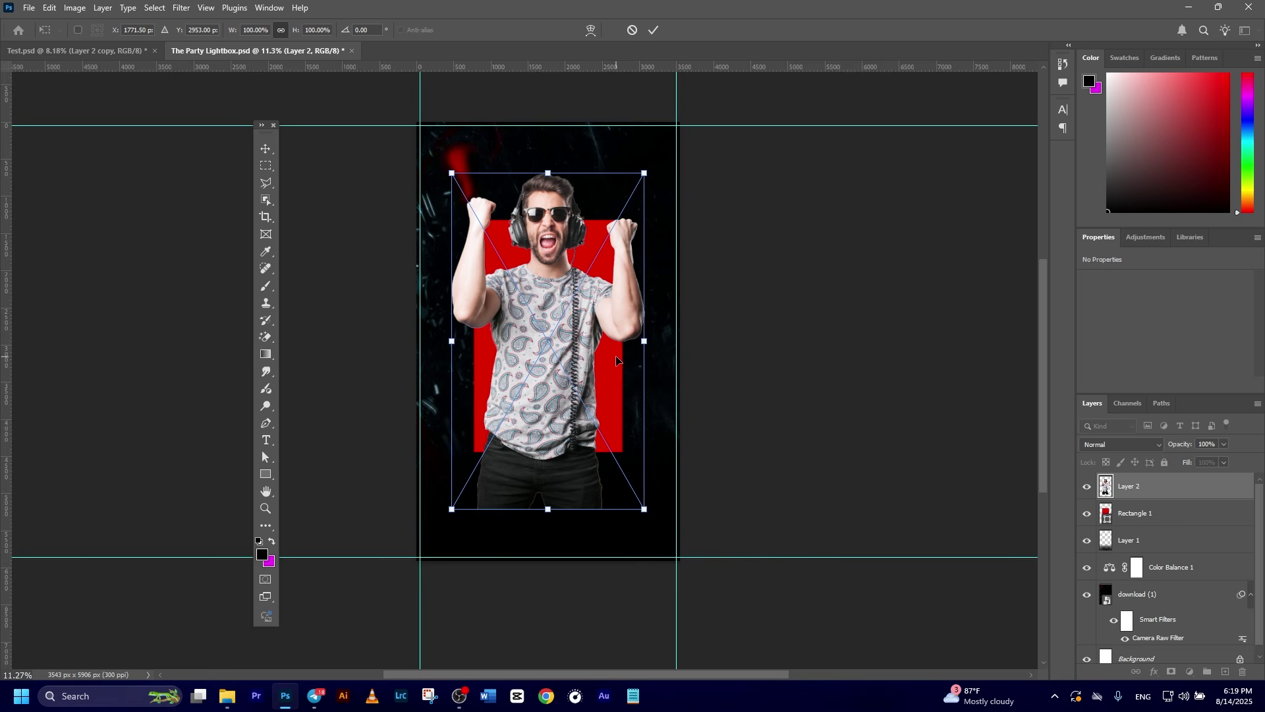
pyautogui.click(654, 30)
pyautogui.click(817, 350)
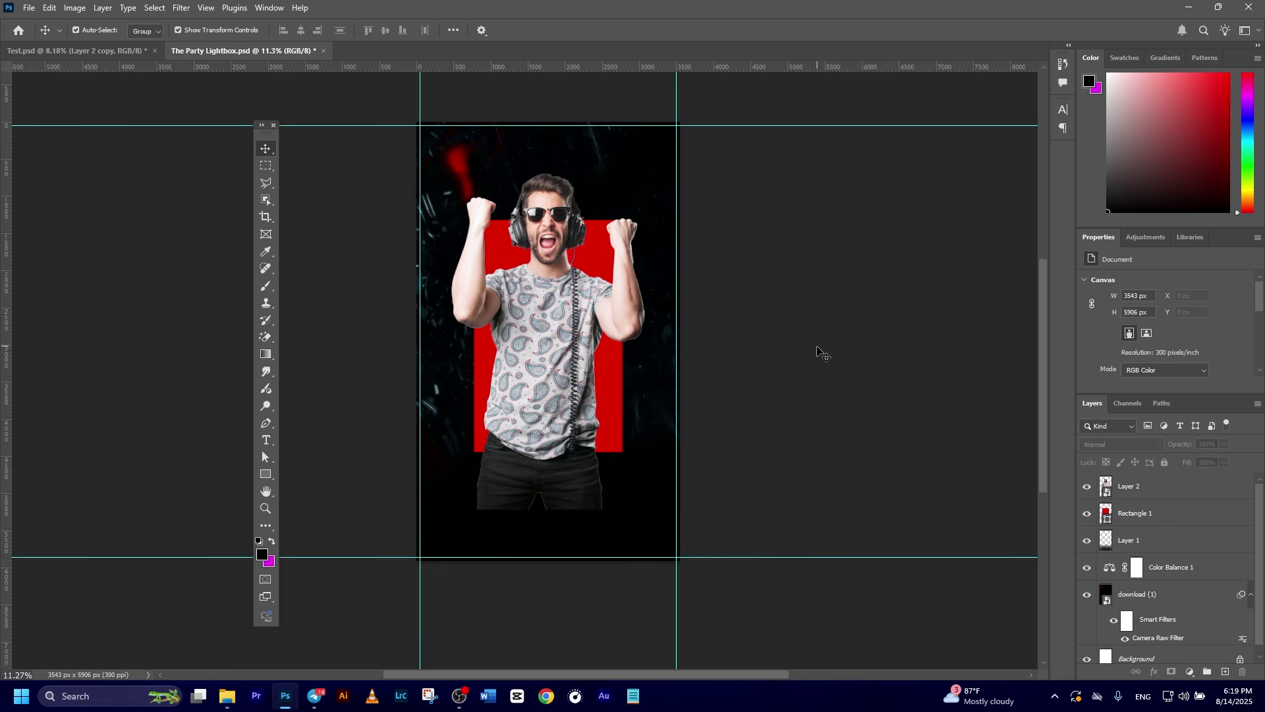
pyautogui.click(686, 437)
pyautogui.click(535, 385)
pyautogui.moveTo(543, 369); pyautogui.dragTo(546, 369)
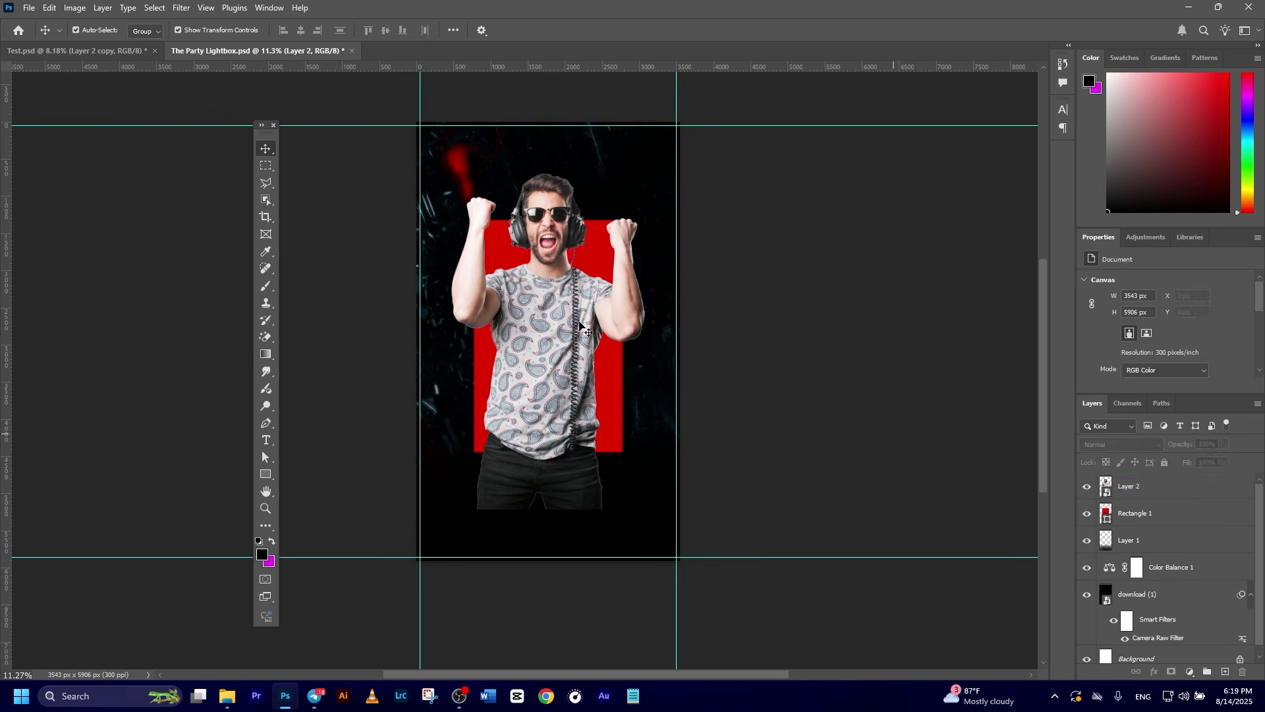
# - Duplicate the Layer 2 smart object containing the man with headphones
pyautogui.keyDown('ctrl'); pyautogui.click(1133, 490); pyautogui.keyUp('ctrl')
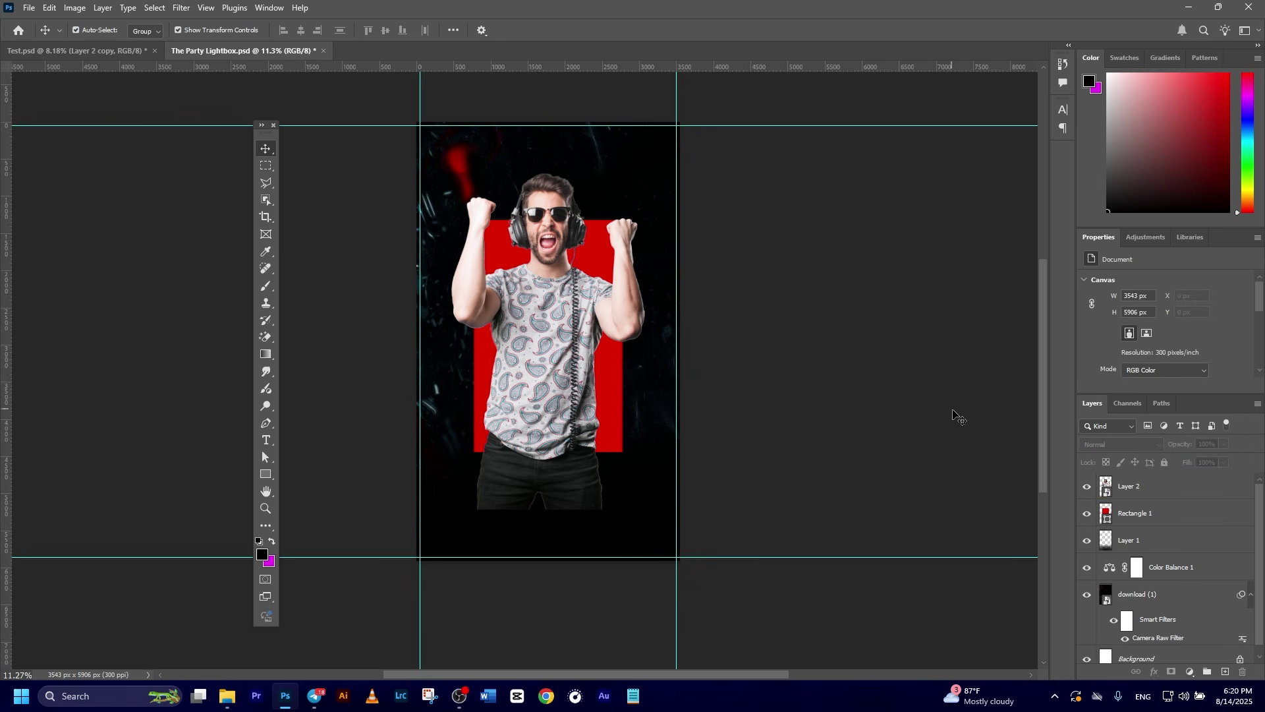
pyautogui.click(1165, 497)
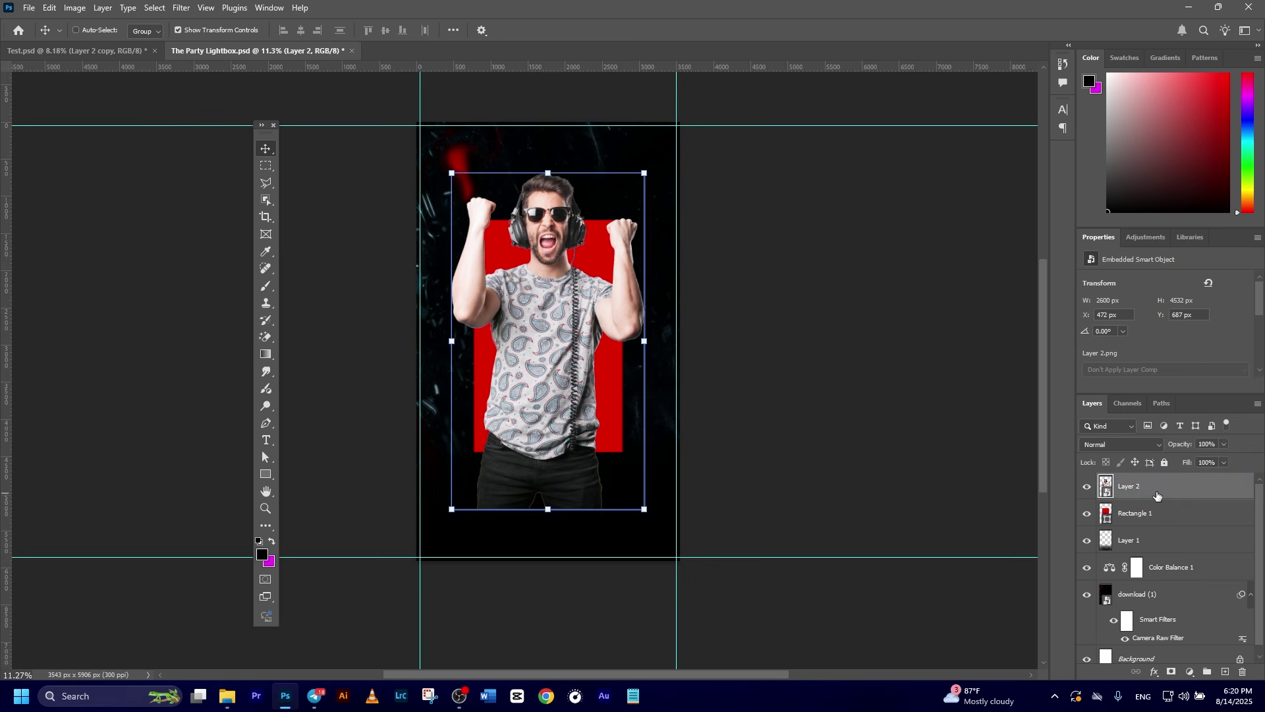
pyautogui.hotkey('ctrl', 'j')
# - Clip the original Layer 2 to Rectangle 1 with a clipping mask
pyautogui.click(1143, 512)
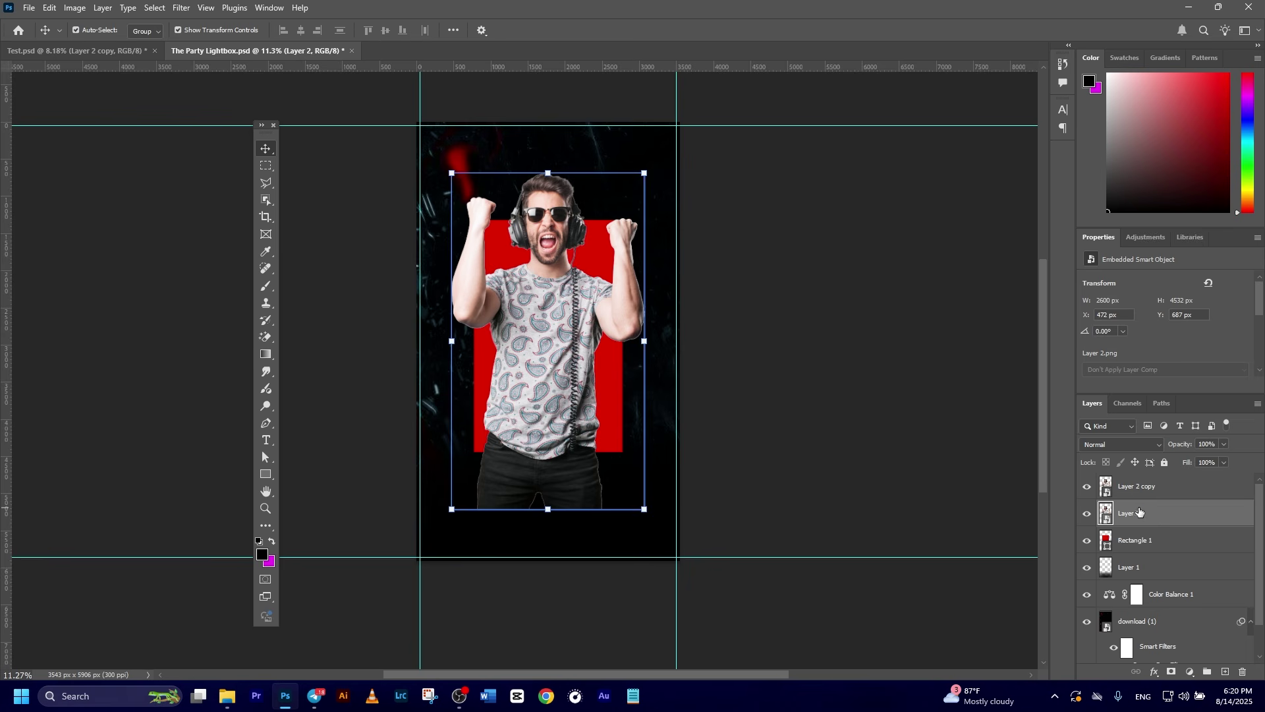
pyautogui.rightClick(1131, 517)
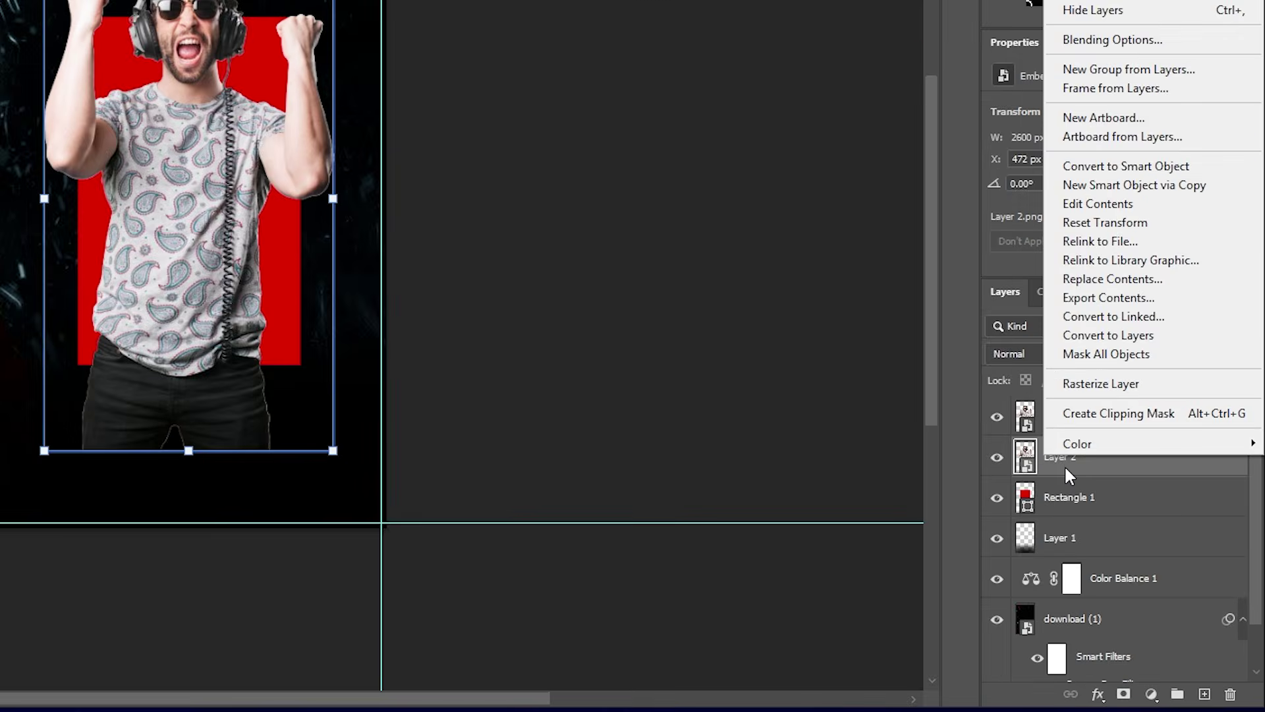
pyautogui.rightClick(1065, 464)
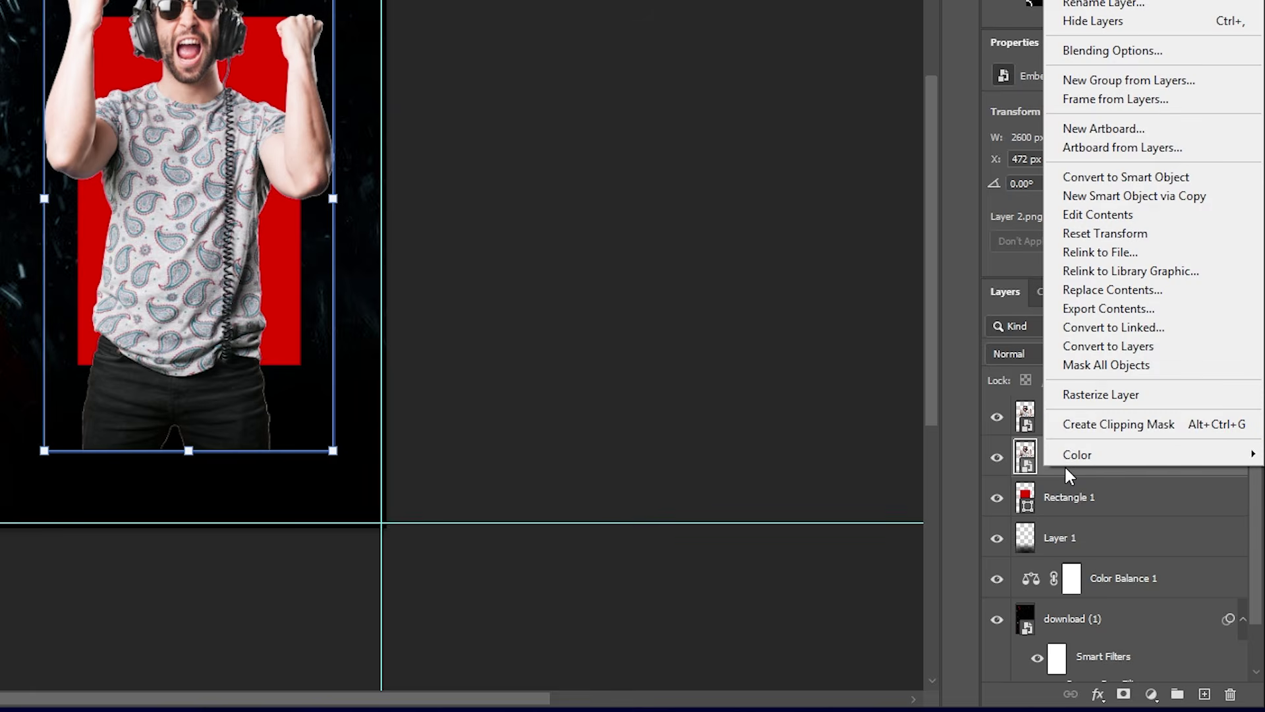
pyautogui.click(1091, 434)
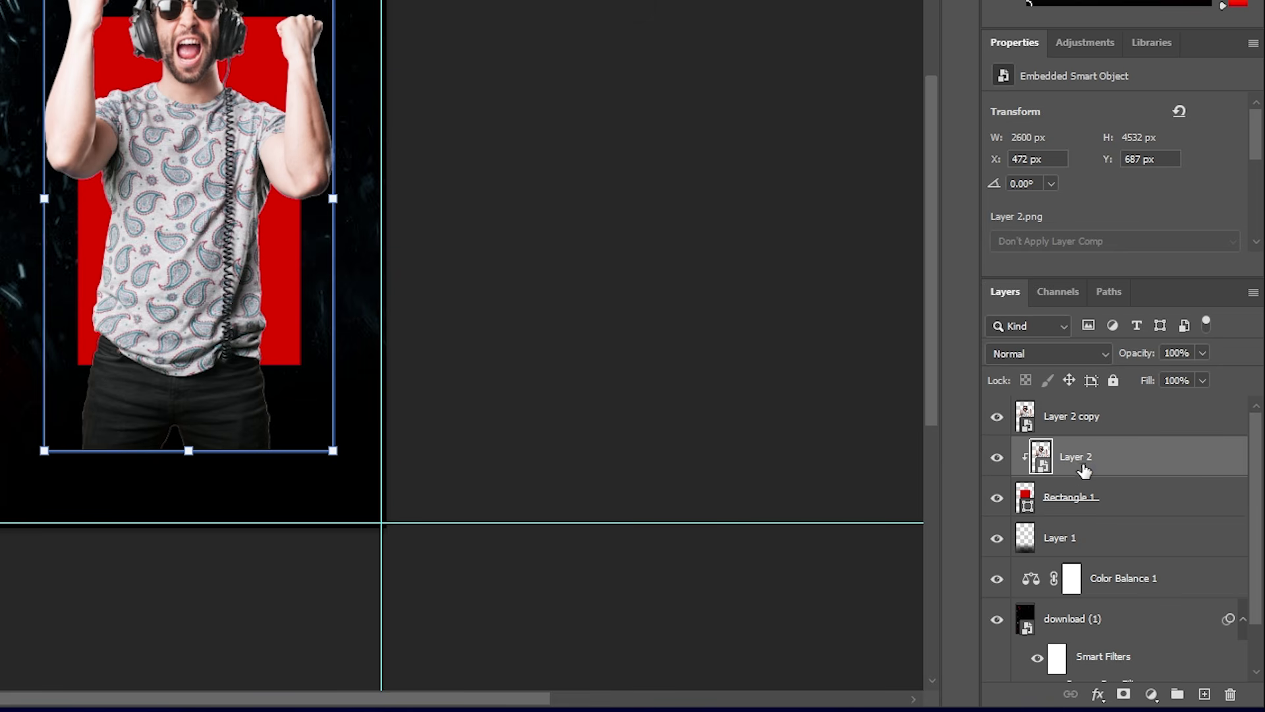
pyautogui.click(1093, 513)
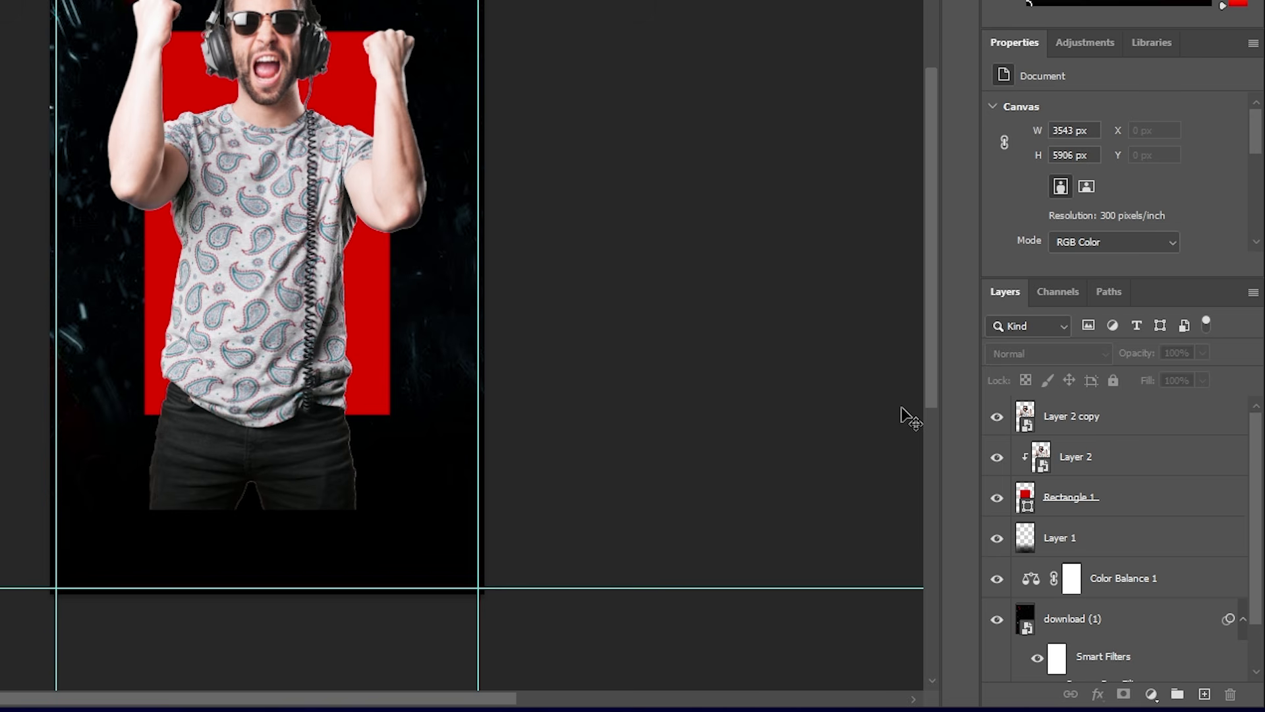
pyautogui.click(1093, 511)
pyautogui.click(1086, 440)
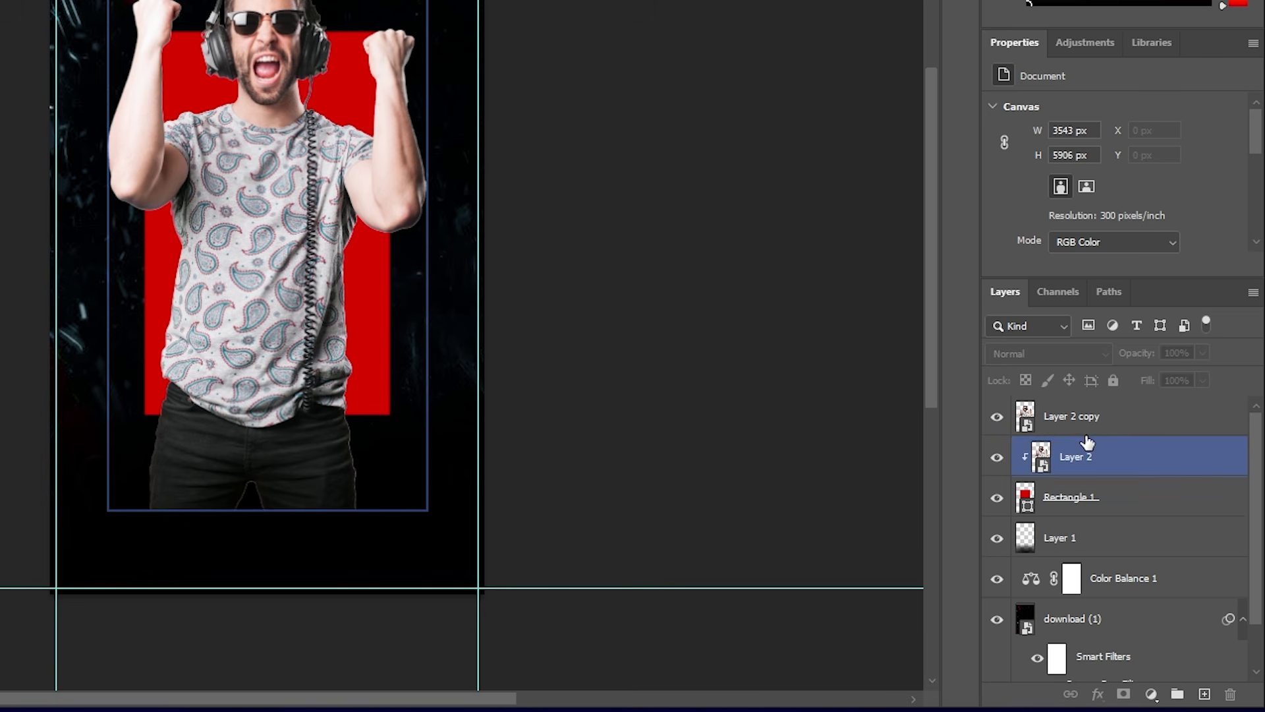
# - Add a white layer mask to Layer 2 copy and deselect the layer
pyautogui.click(1082, 430)
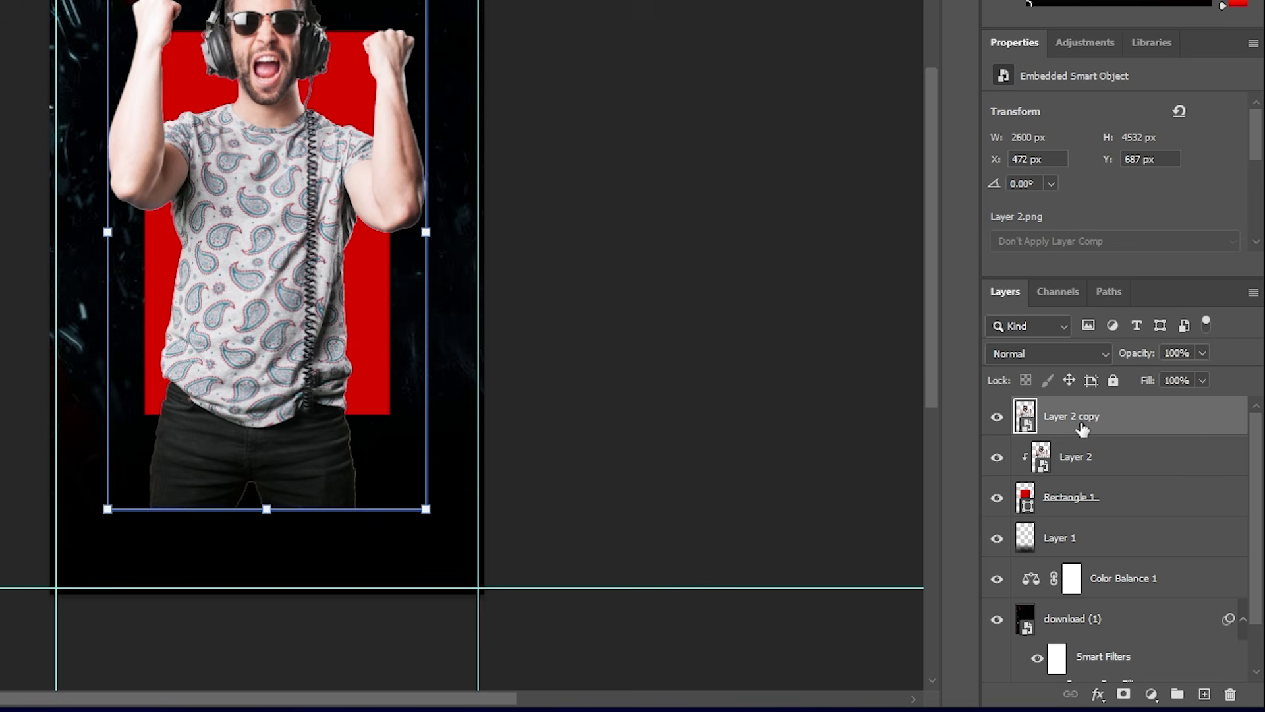
pyautogui.click(1123, 695)
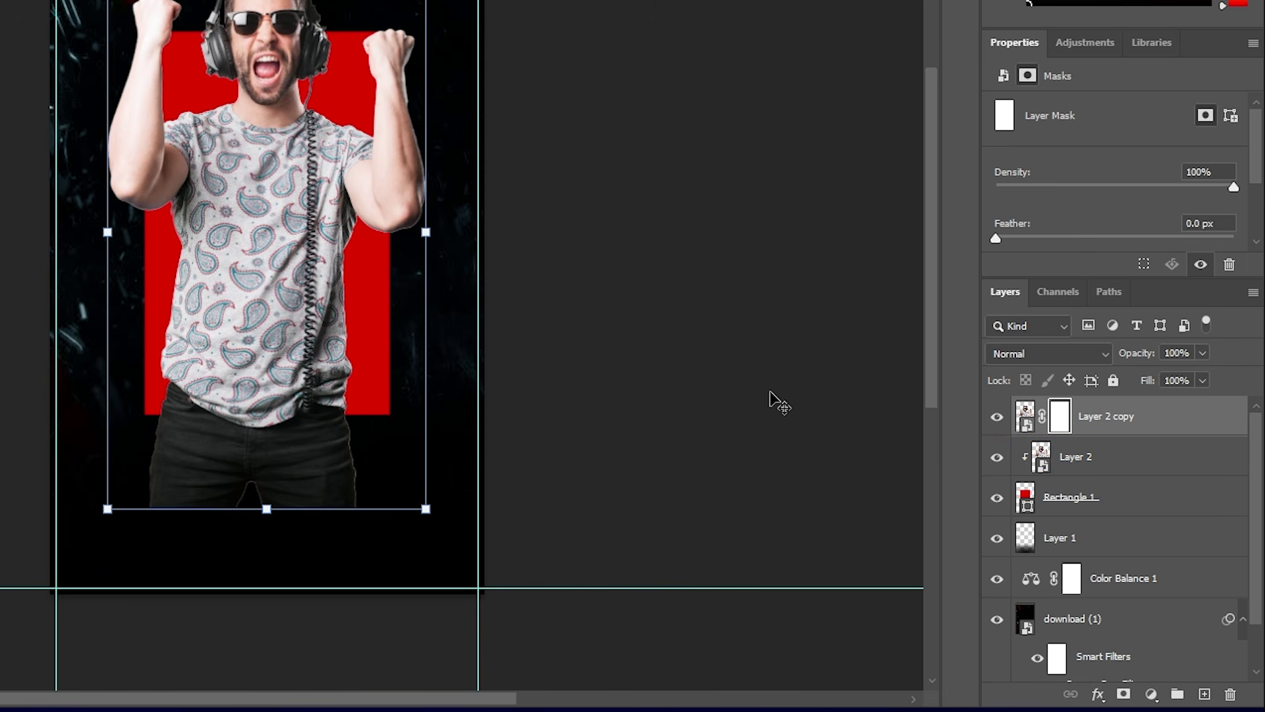
pyautogui.click(848, 455)
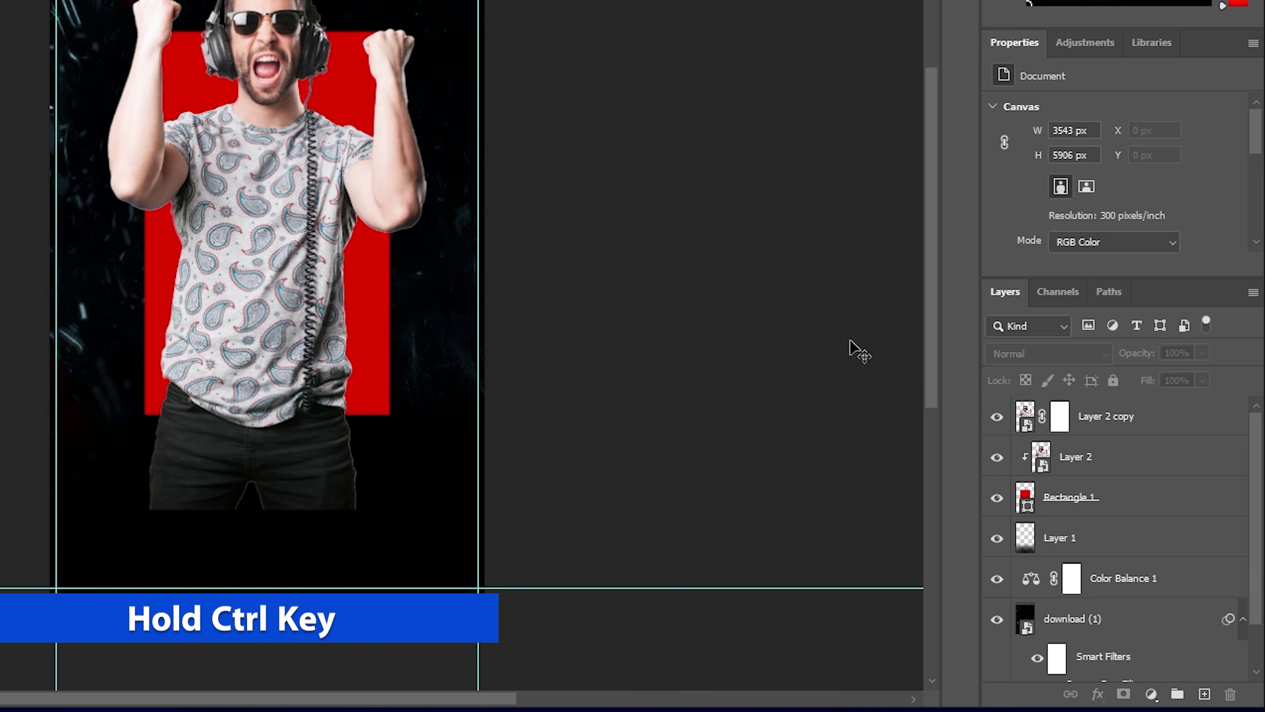
# - Load the outline of Rectangle 1 as a selection and invert it to cover everything outside the rectangle
pyautogui.click(1026, 534)
pyautogui.keyDown('ctrl'); pyautogui.click(1025, 535); pyautogui.keyUp('ctrl')
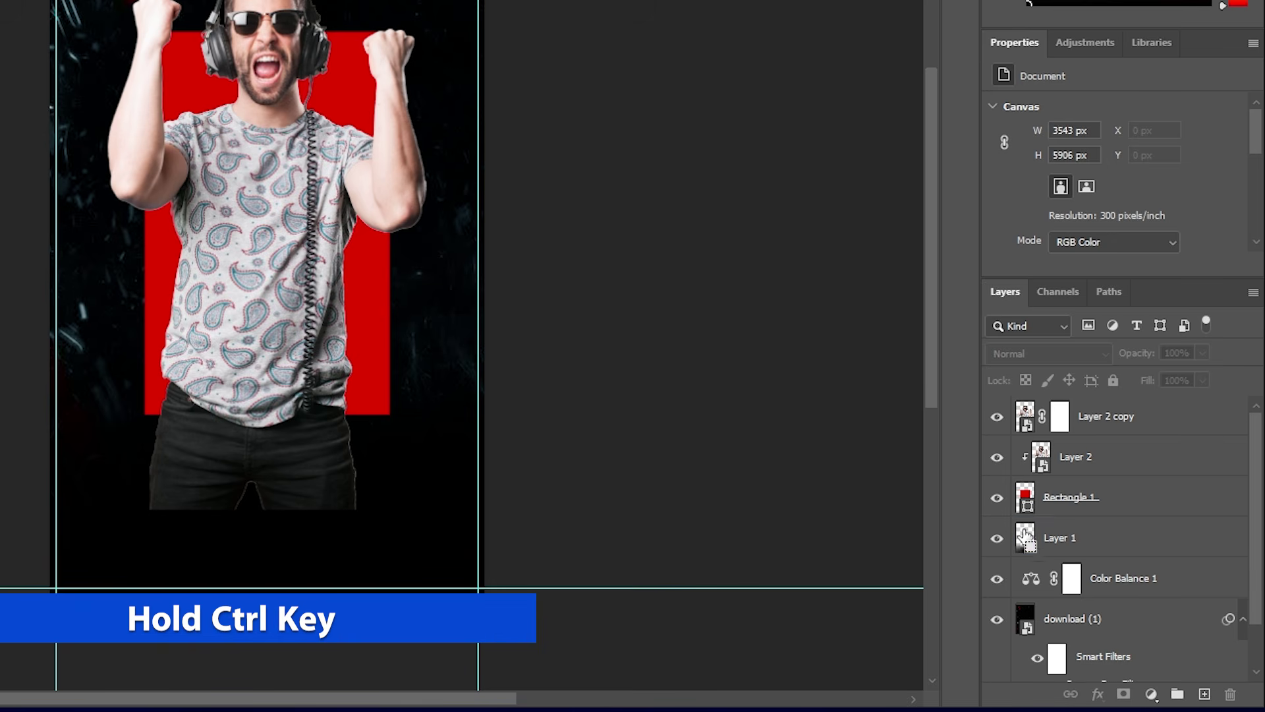
pyautogui.keyDown('ctrl'); pyautogui.click(1027, 499); pyautogui.keyUp('ctrl')
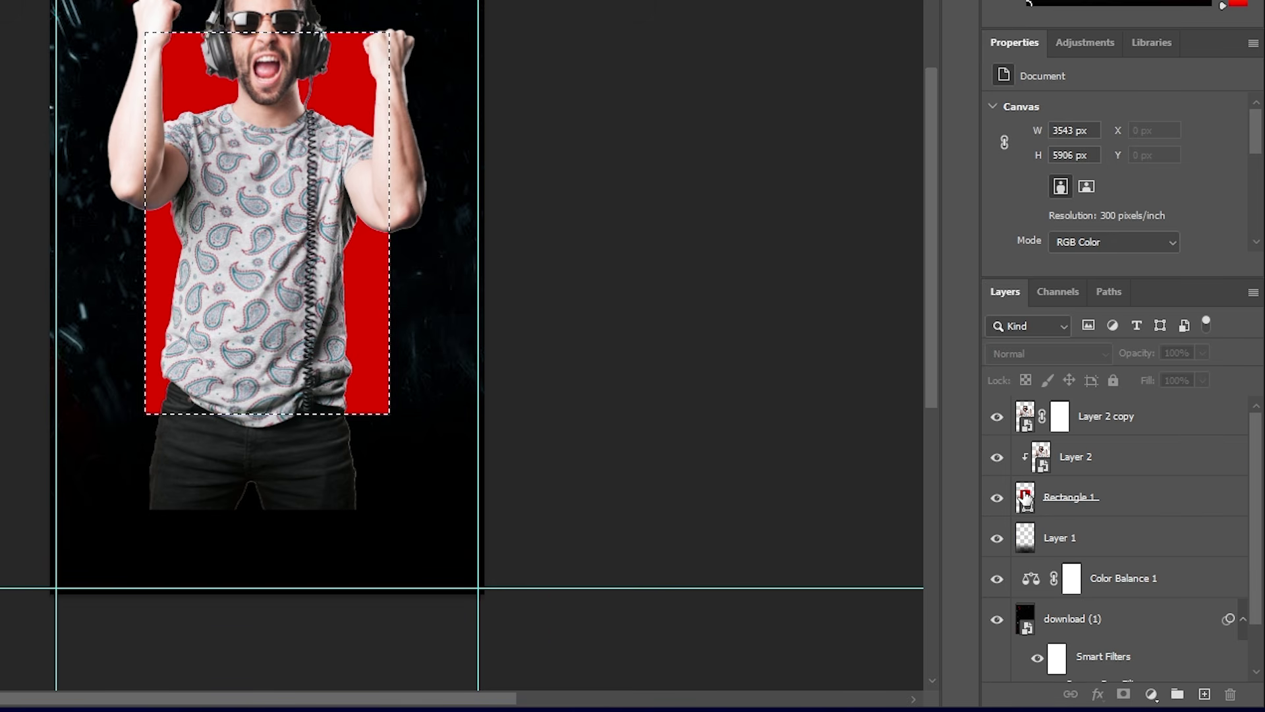
pyautogui.hotkey('alt', ',')
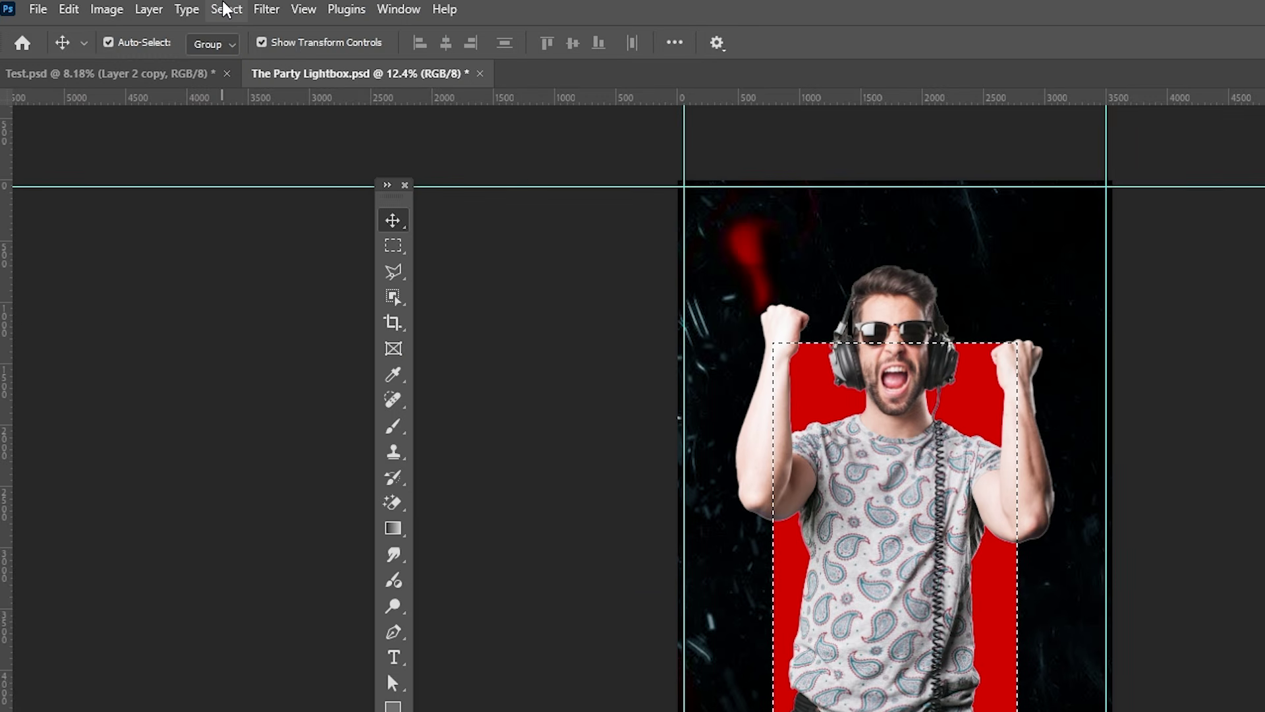
pyautogui.click(224, 9)
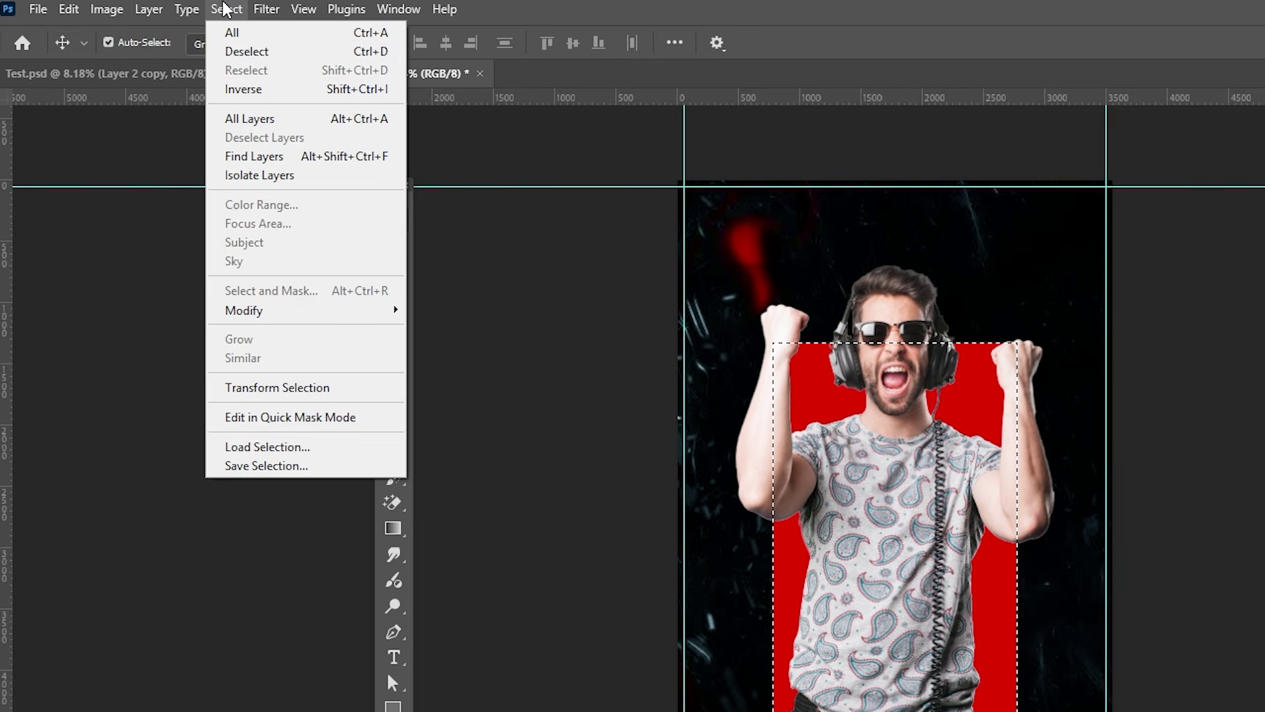
pyautogui.click(283, 96)
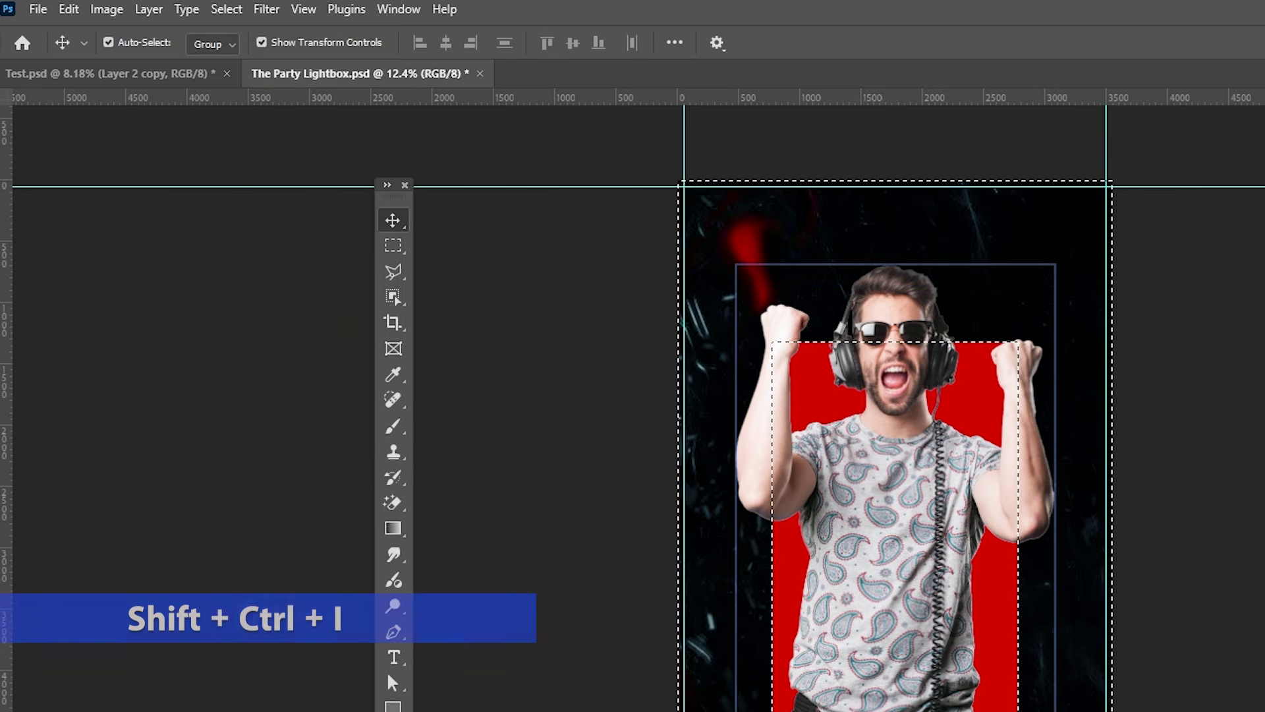
# - Target the layer mask of Layer 2 copy and set the Brush tool to black (#000000) at 100% opacity
pyautogui.click(1131, 493)
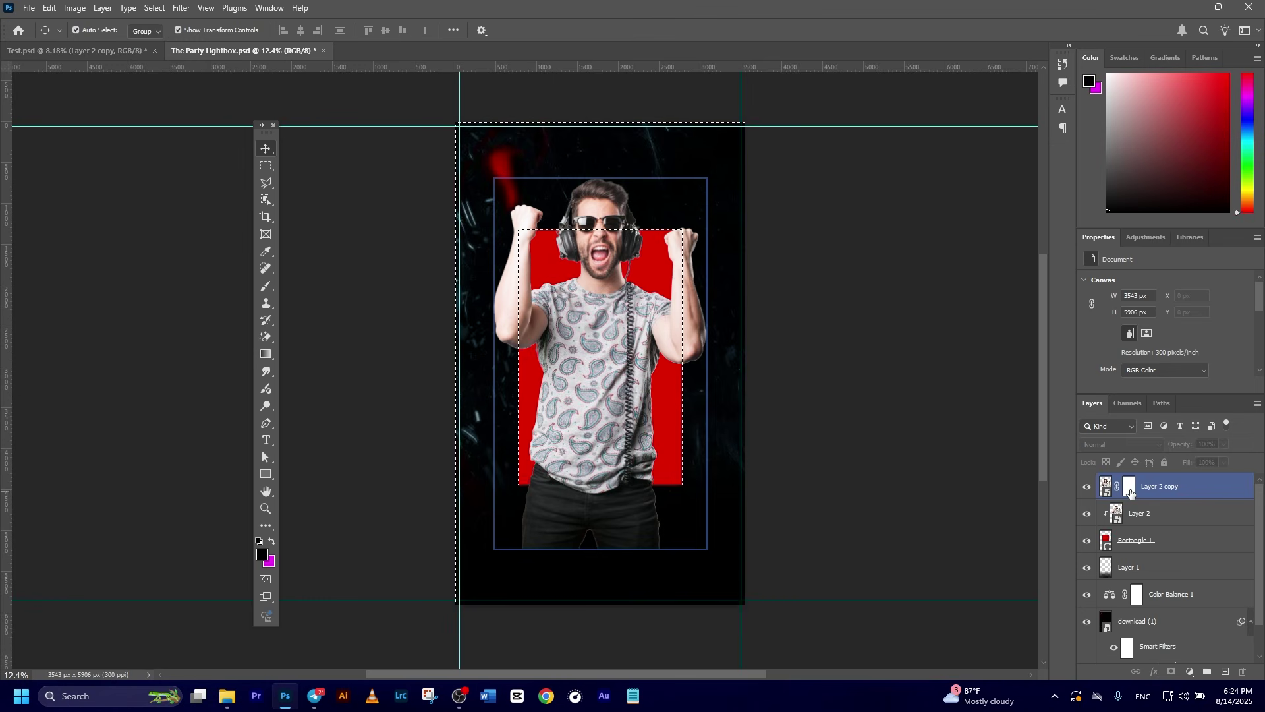
pyautogui.click(1129, 490)
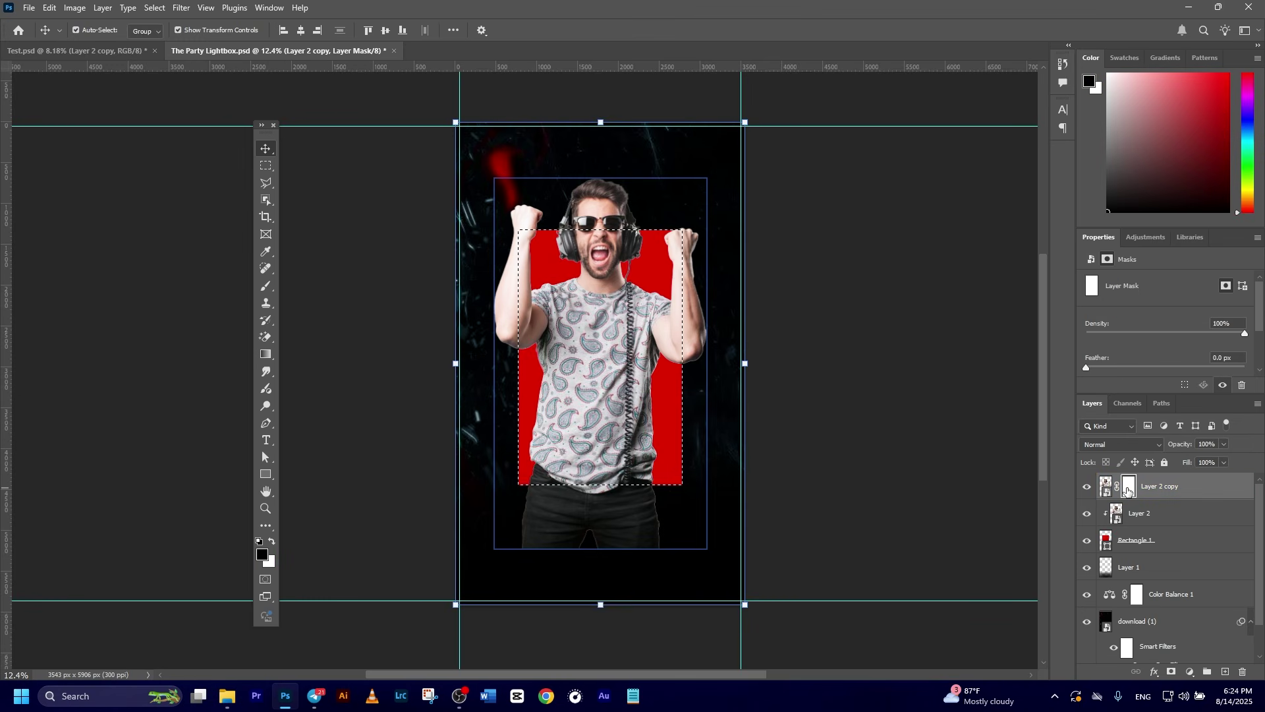
pyautogui.click(265, 286)
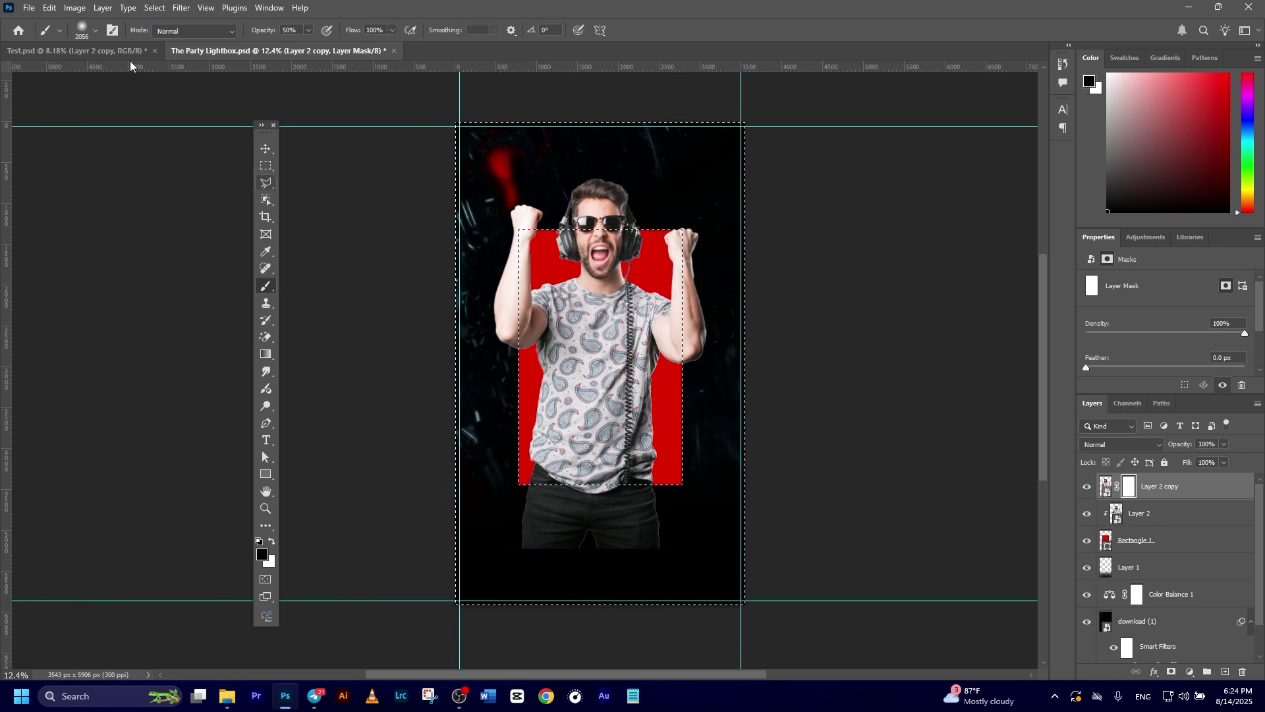
pyautogui.click(307, 30)
pyautogui.moveTo(307, 45); pyautogui.dragTo(384, 54)
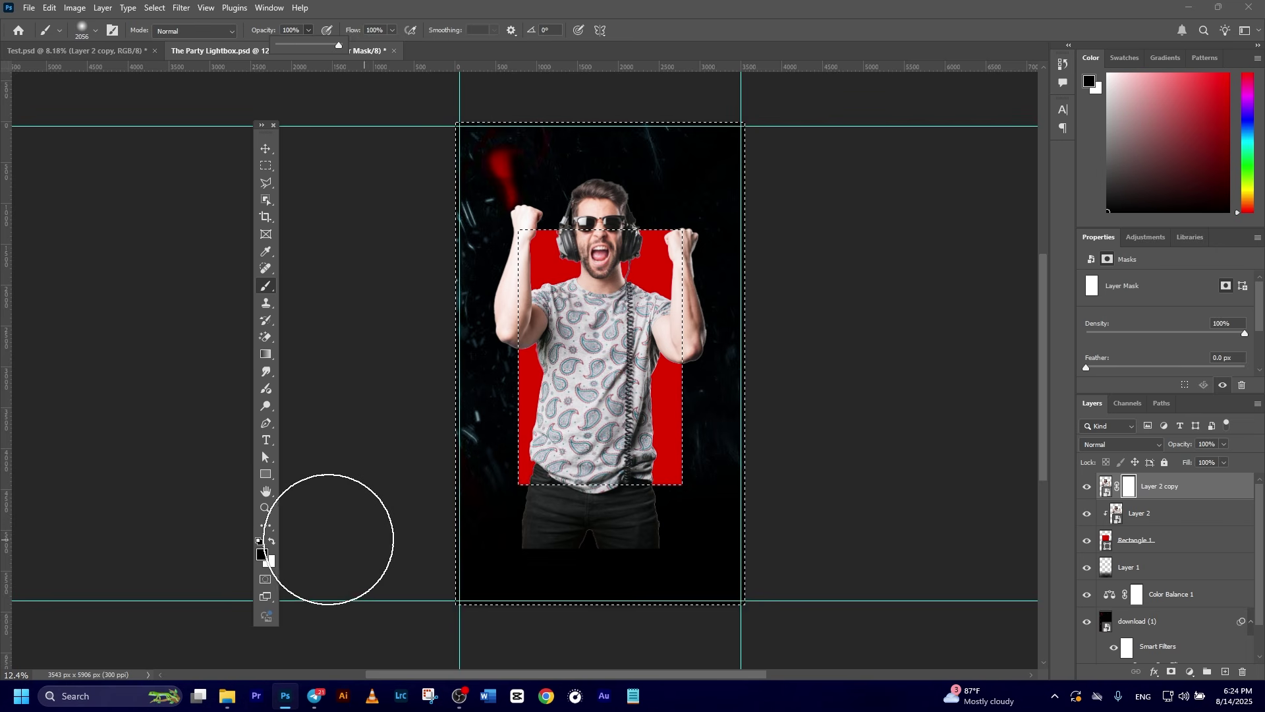
pyautogui.click(262, 554)
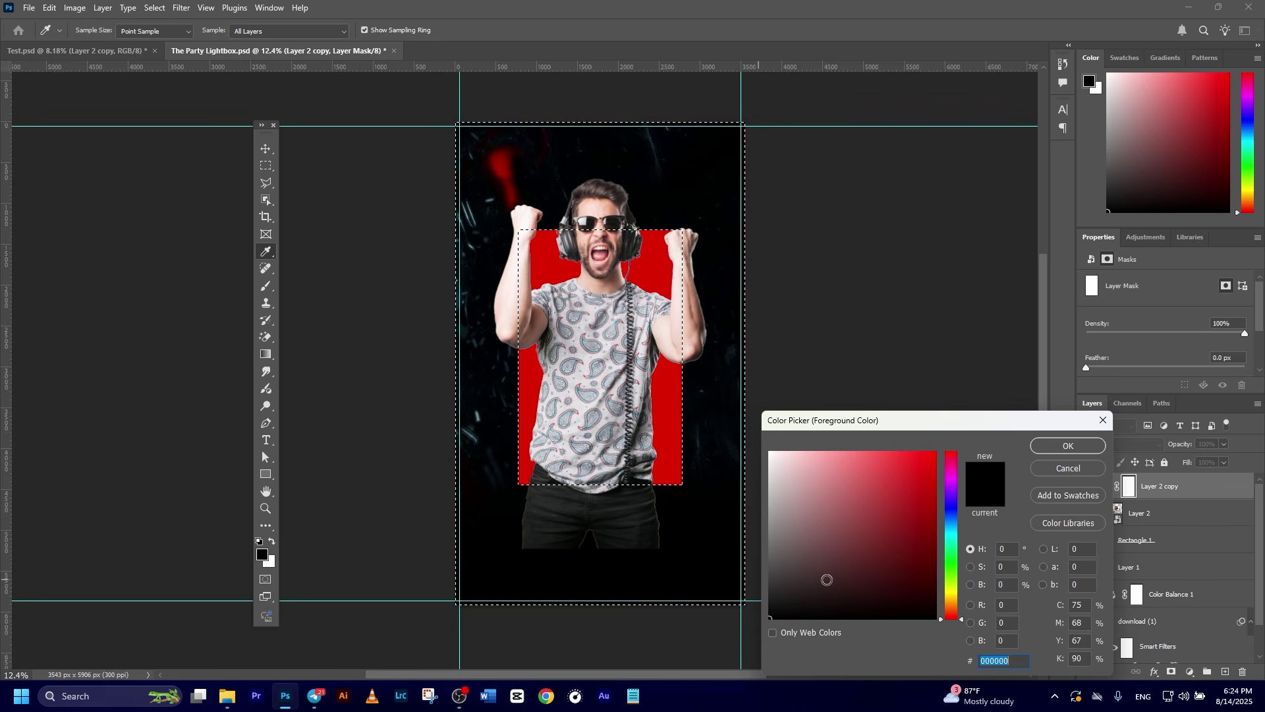
pyautogui.click(1038, 451)
# - Paint the mask over the man's trousers below the red rectangle to hide them, and clear the selection
pyautogui.moveTo(467, 557)
pyautogui.mouseDown()
pyautogui.moveTo(472, 545)
pyautogui.moveTo(685, 545)
pyautogui.mouseUp()
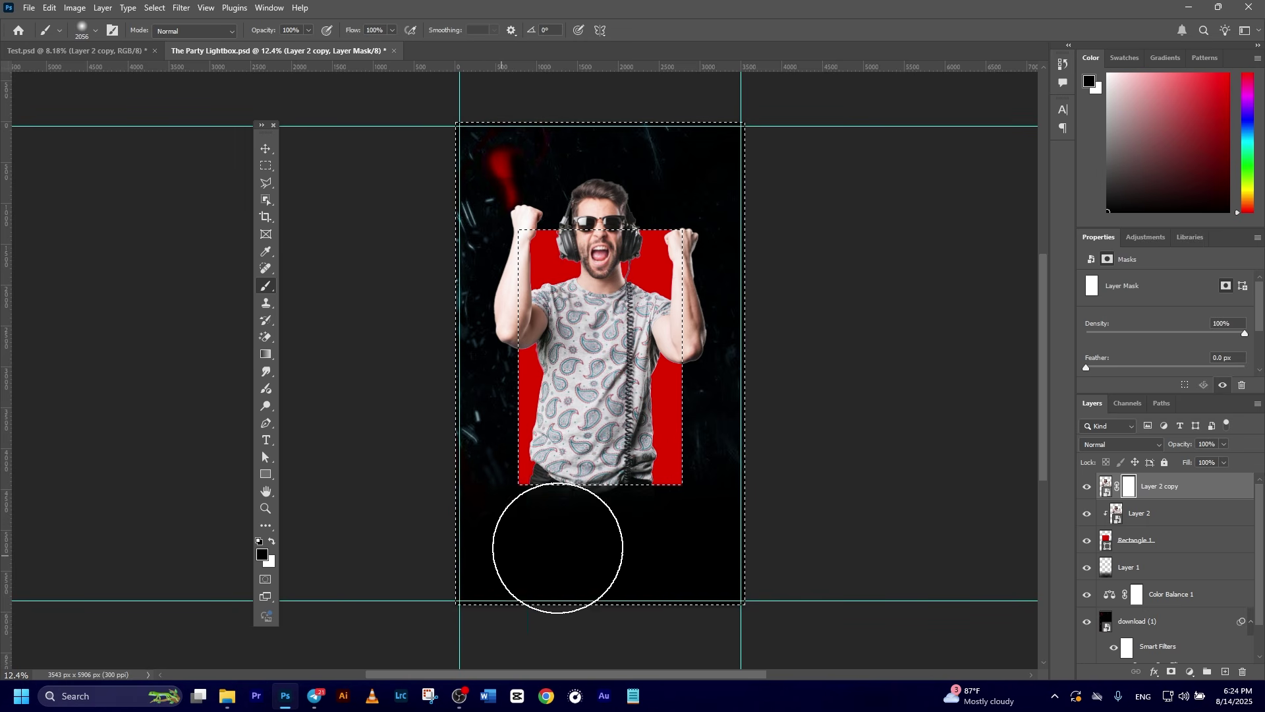
pyautogui.moveTo(615, 534)
pyautogui.mouseDown()
pyautogui.moveTo(550, 535)
pyautogui.moveTo(684, 530)
pyautogui.moveTo(630, 546)
pyautogui.mouseUp()
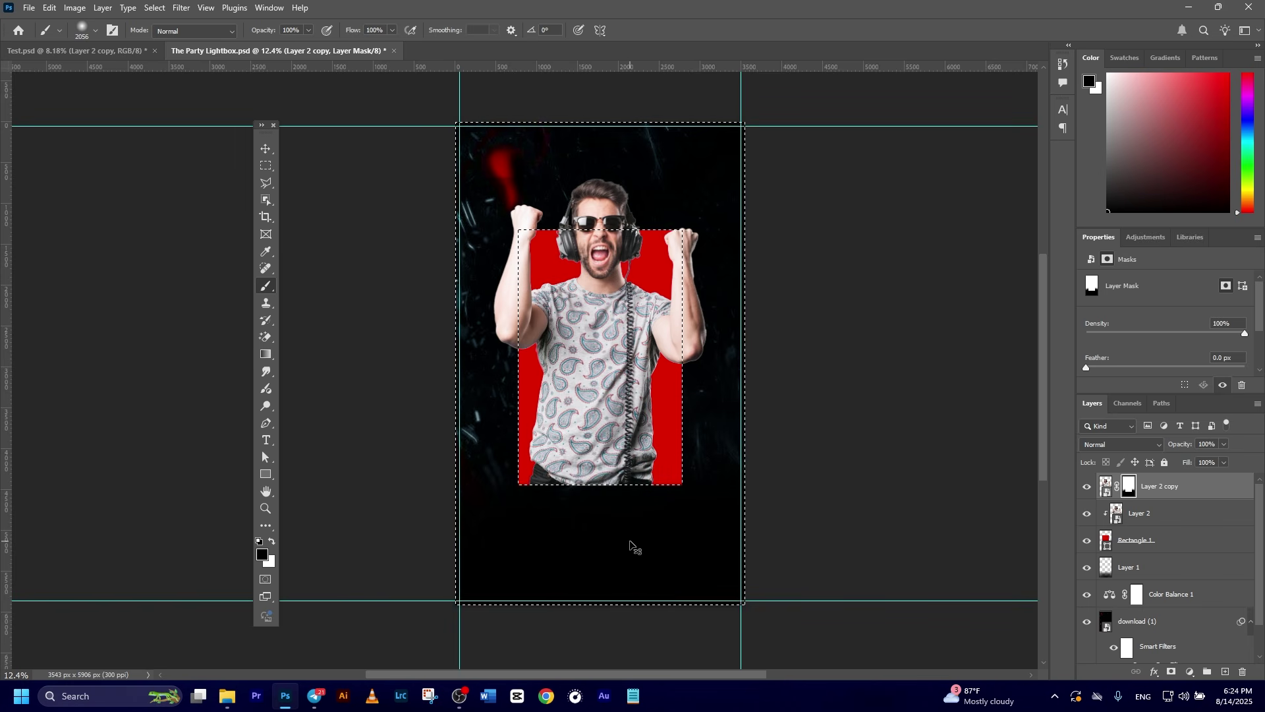
pyautogui.hotkey('ctrl', 'd')
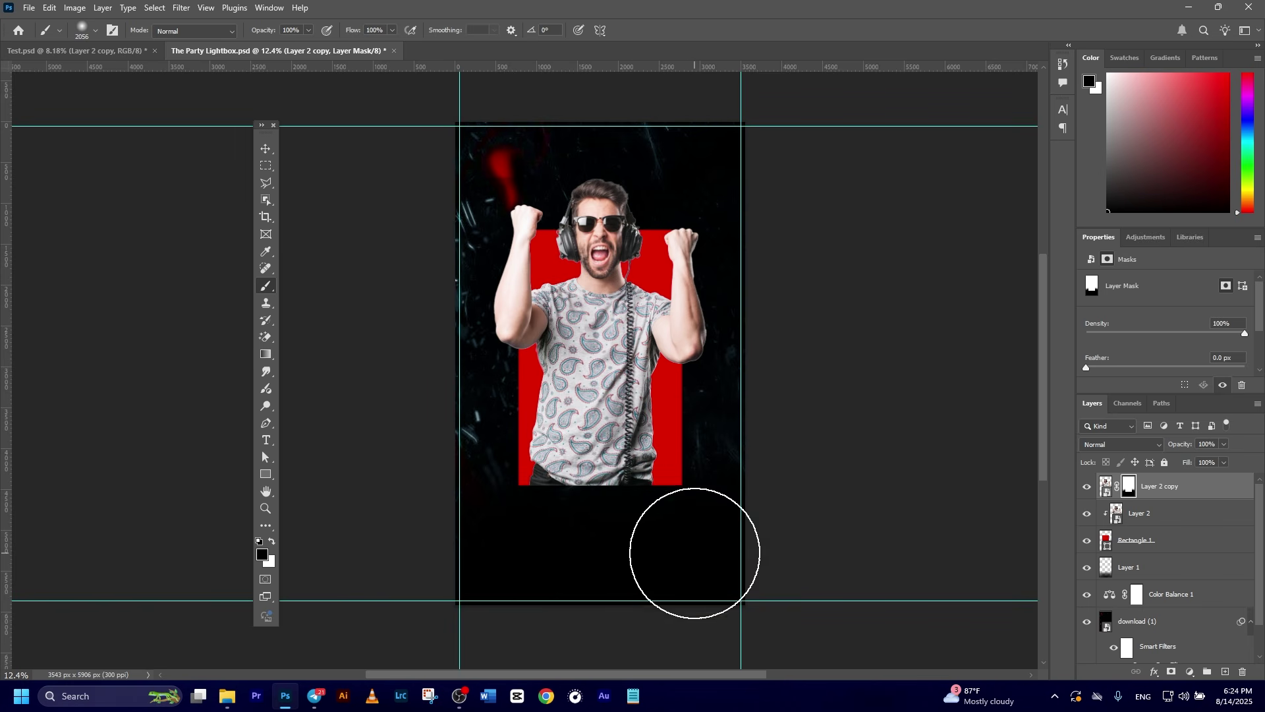
pyautogui.click(265, 152)
pyautogui.click(907, 330)
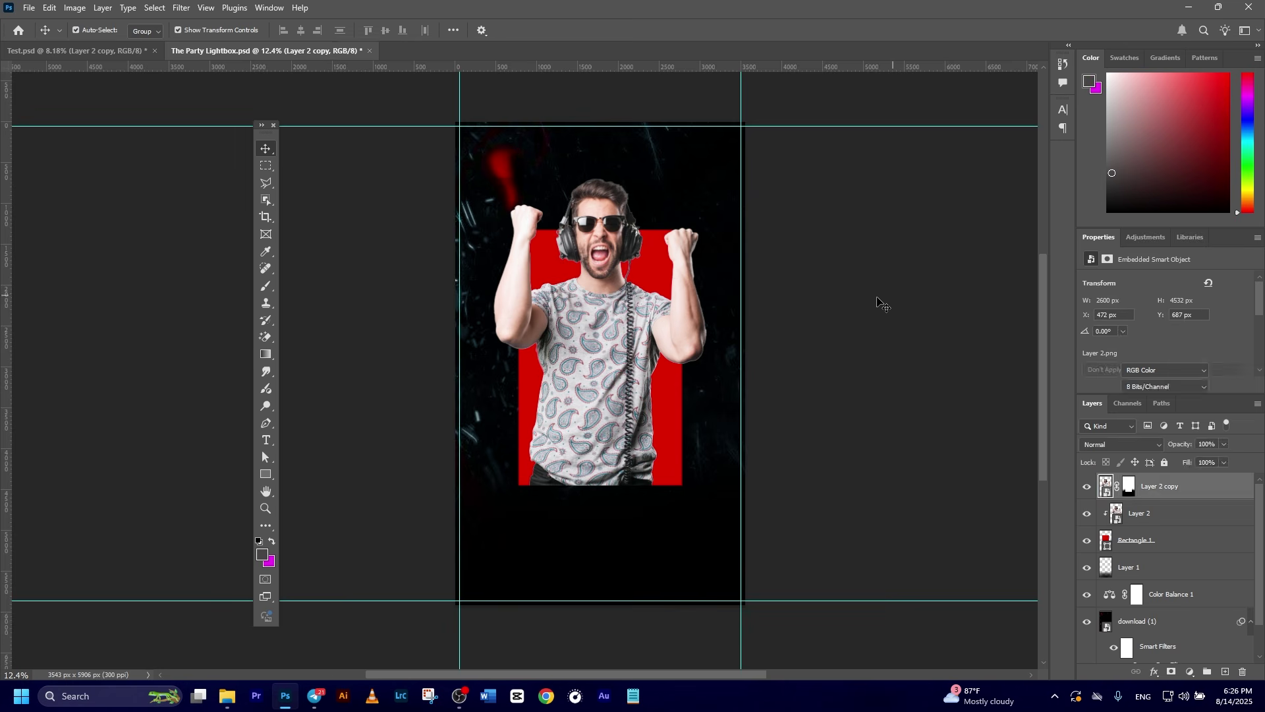
pyautogui.click(882, 303)
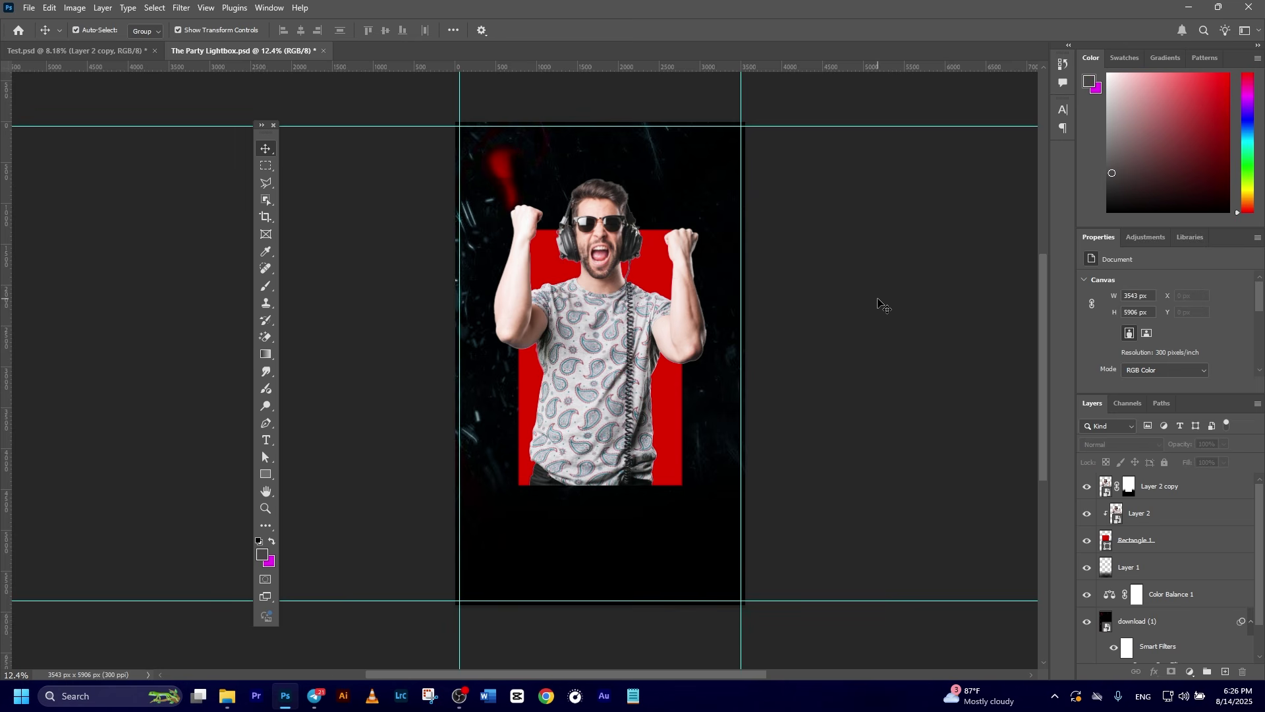
# - Add a Drop Shadow layer style to Layer 2 copy and show its settings
pyautogui.click(655, 363)
pyautogui.click(1167, 487)
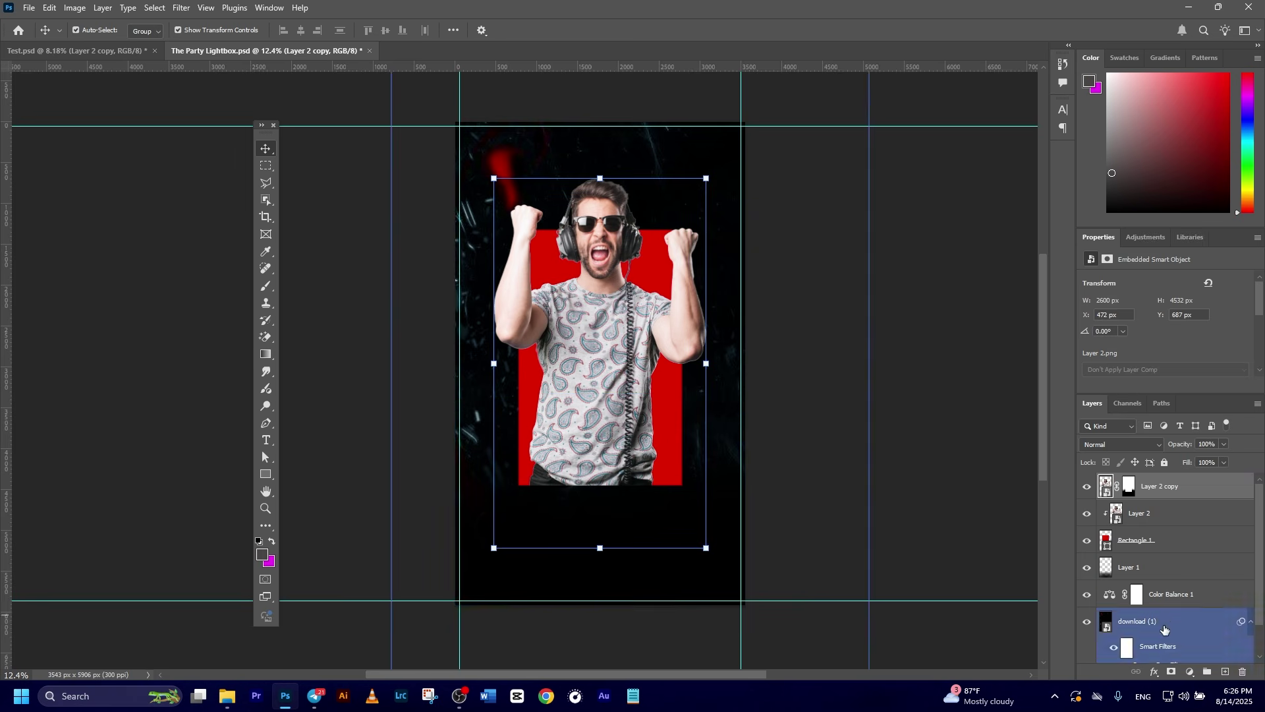
pyautogui.click(1154, 672)
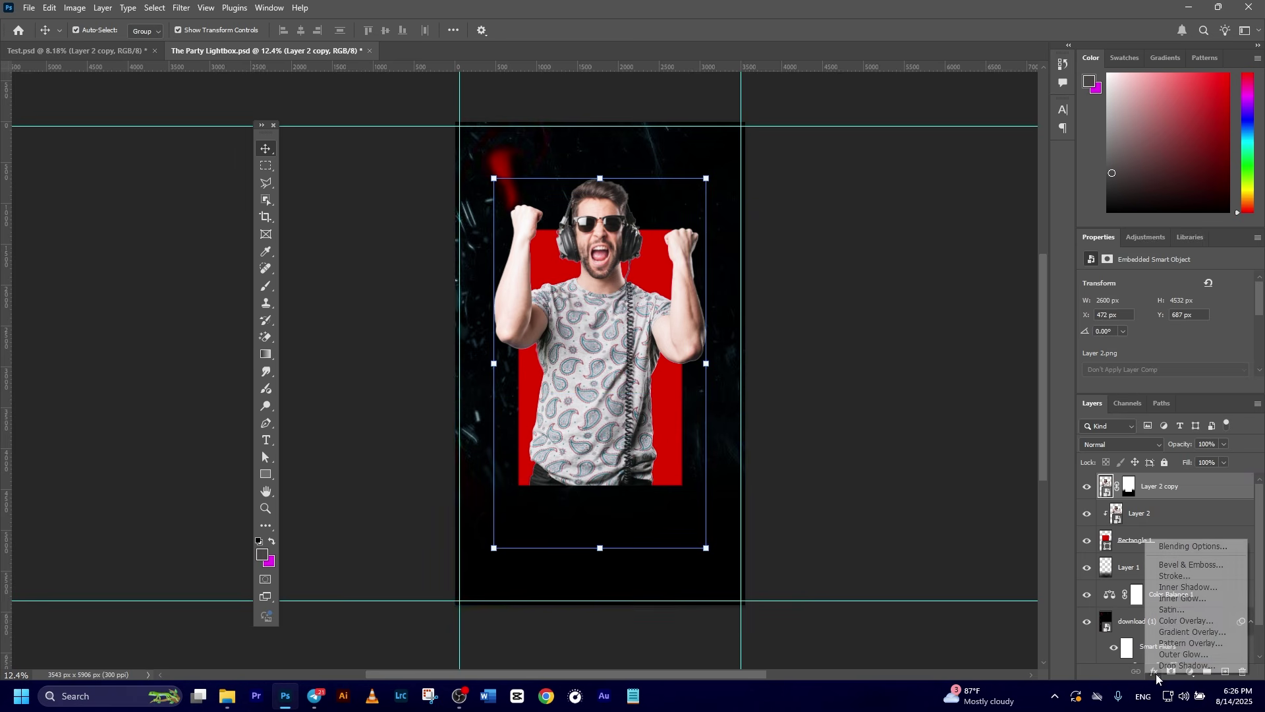
pyautogui.click(1169, 548)
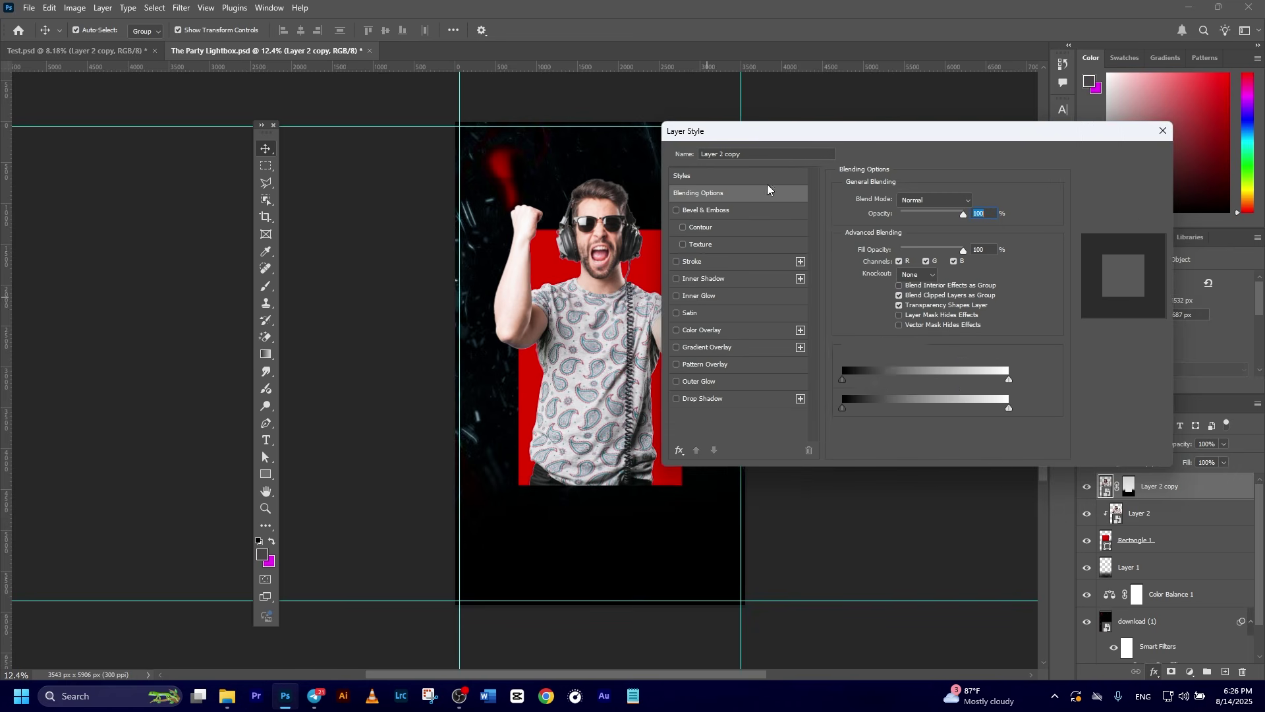
pyautogui.moveTo(752, 131); pyautogui.dragTo(801, 112)
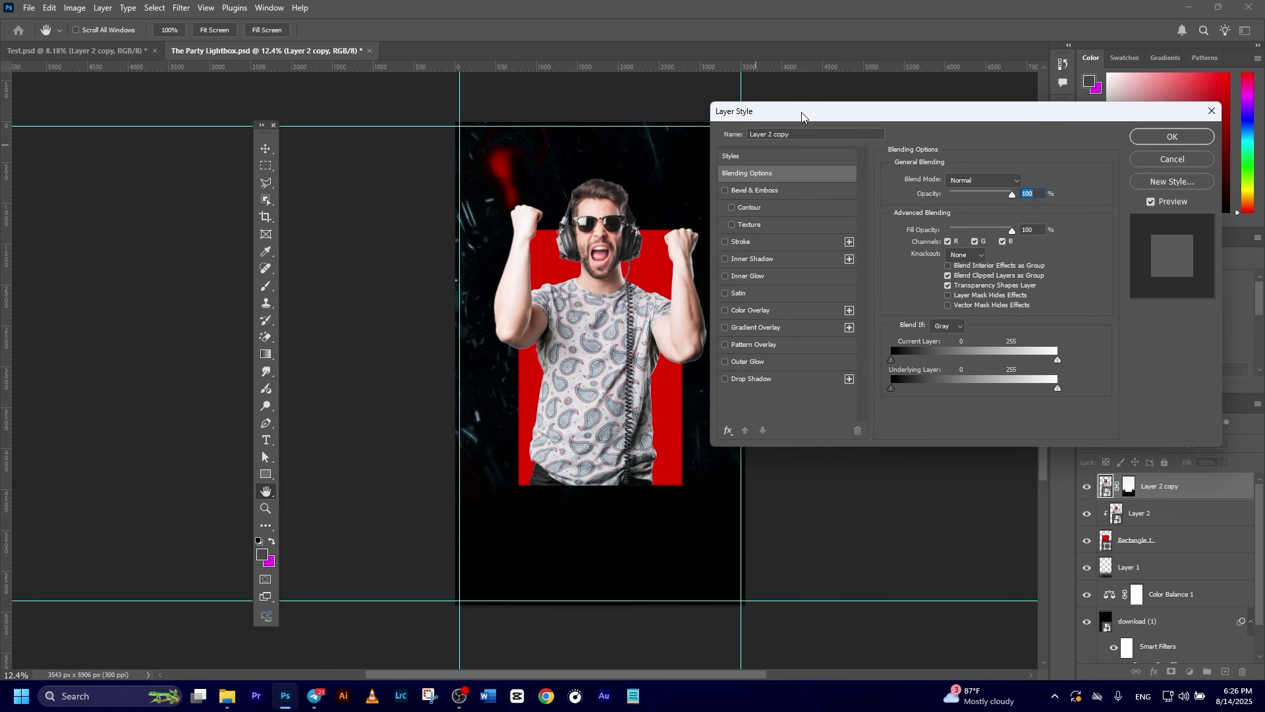
pyautogui.click(726, 379)
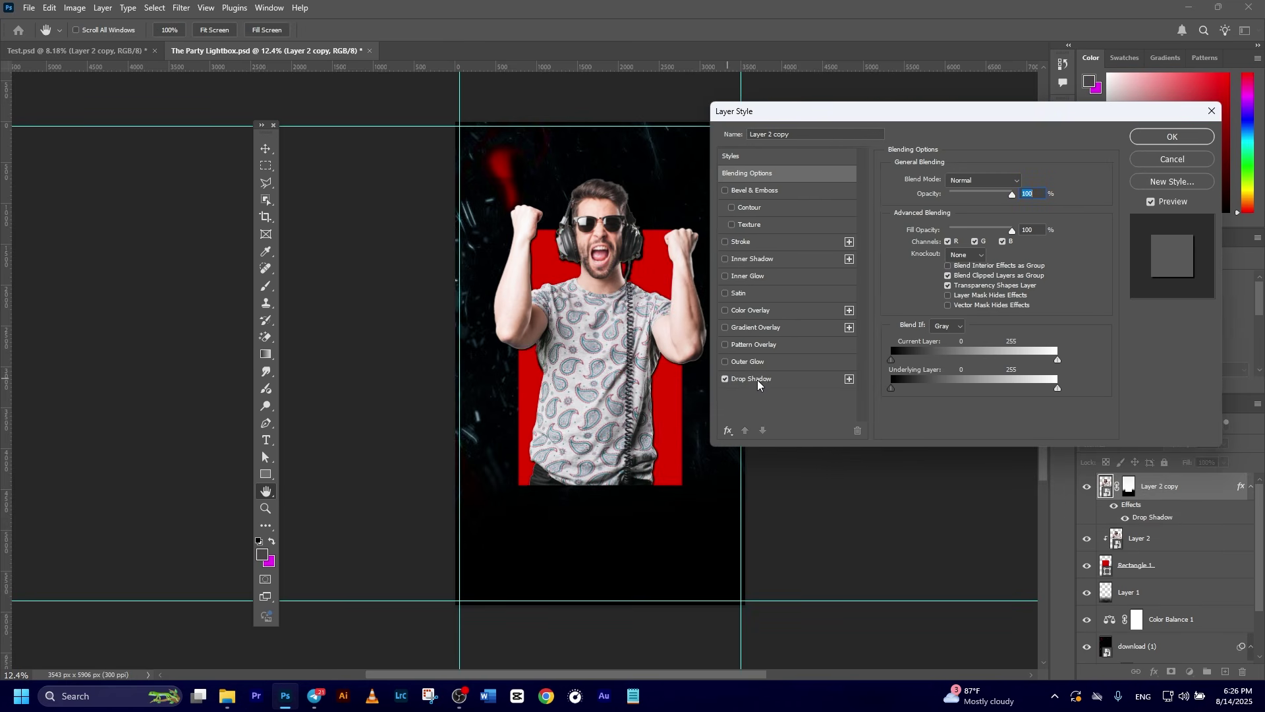
pyautogui.click(765, 379)
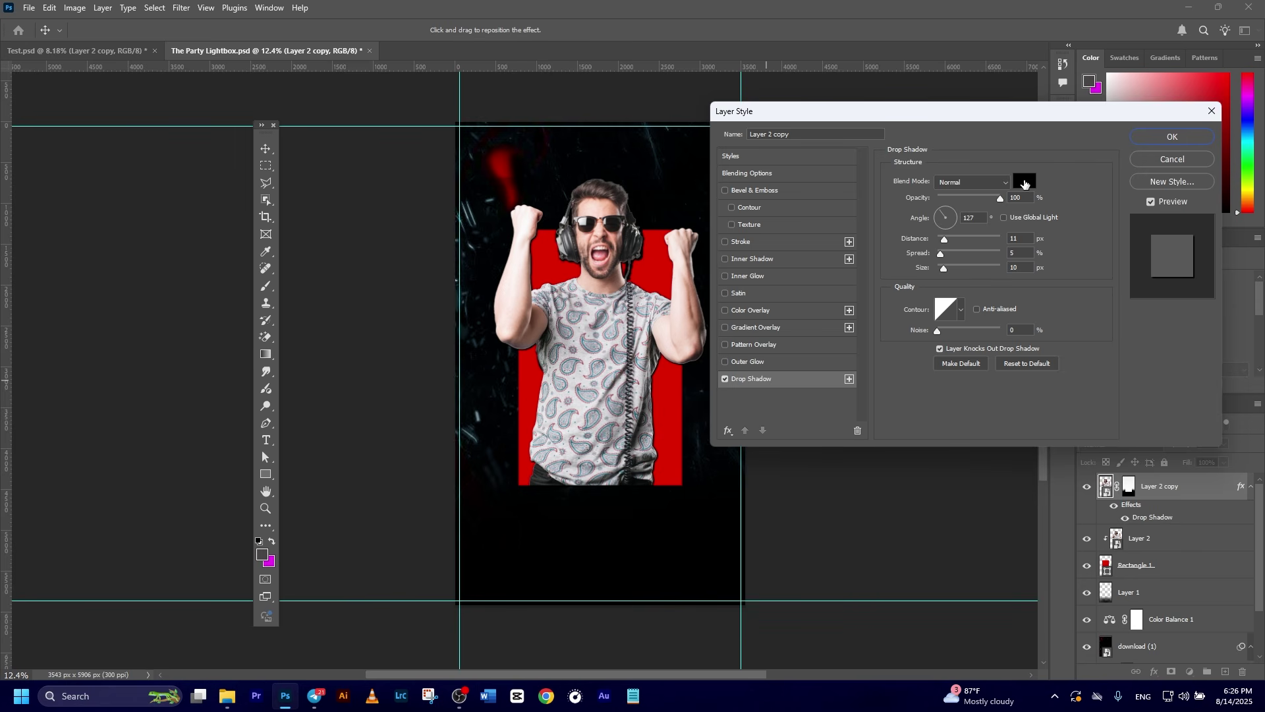
# - Color the drop shadow red (#e20000) sampled from the rectangle, and offset it to a 101° angle and 33 px distance
pyautogui.click(1025, 182)
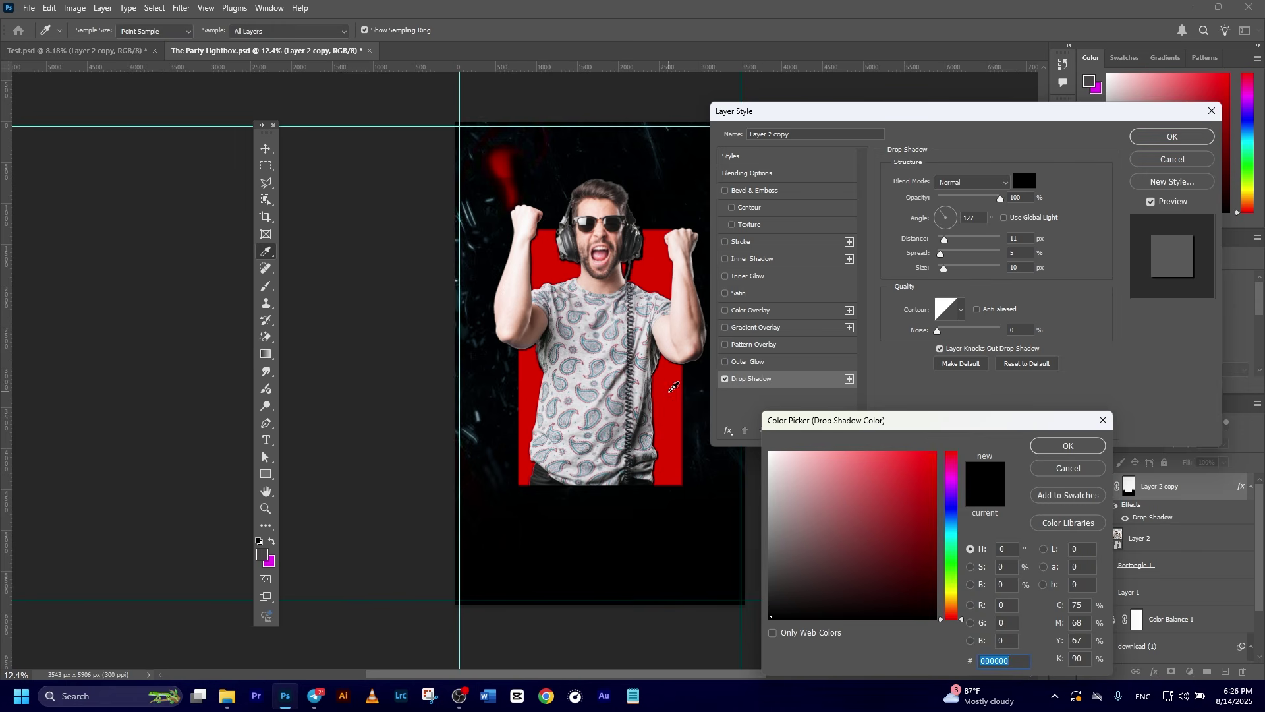
pyautogui.click(679, 377)
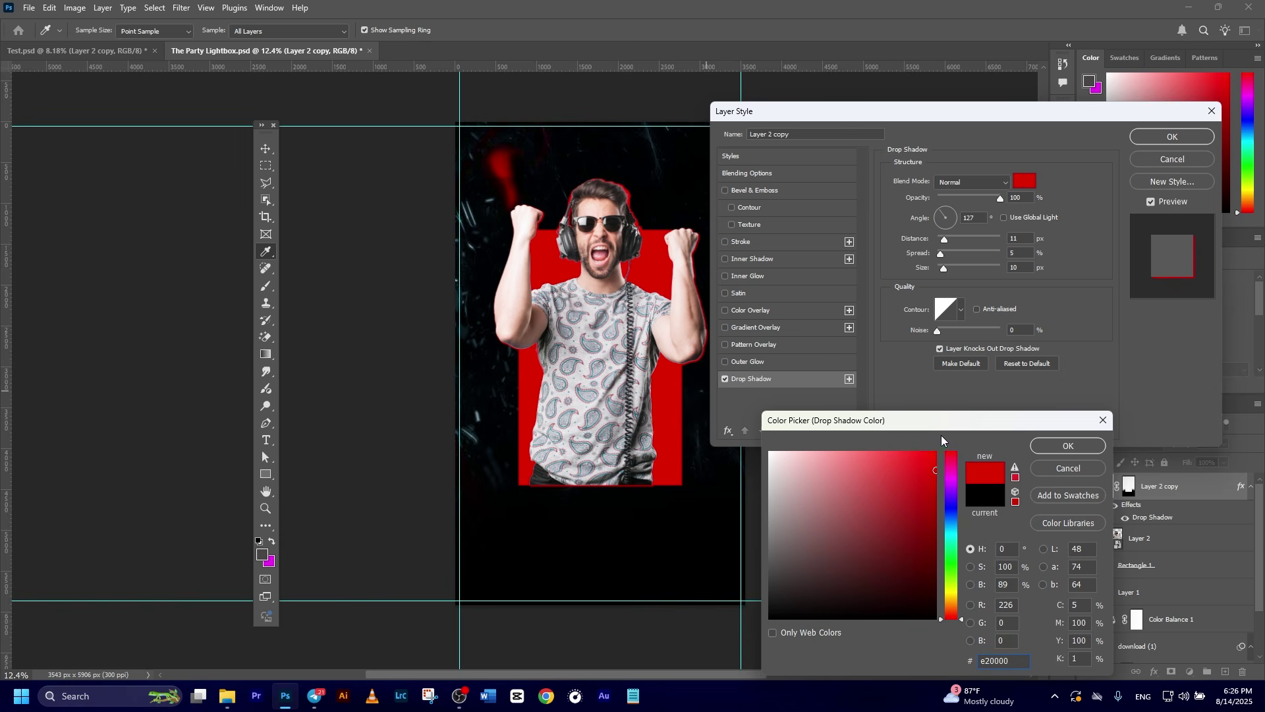
pyautogui.click(1054, 446)
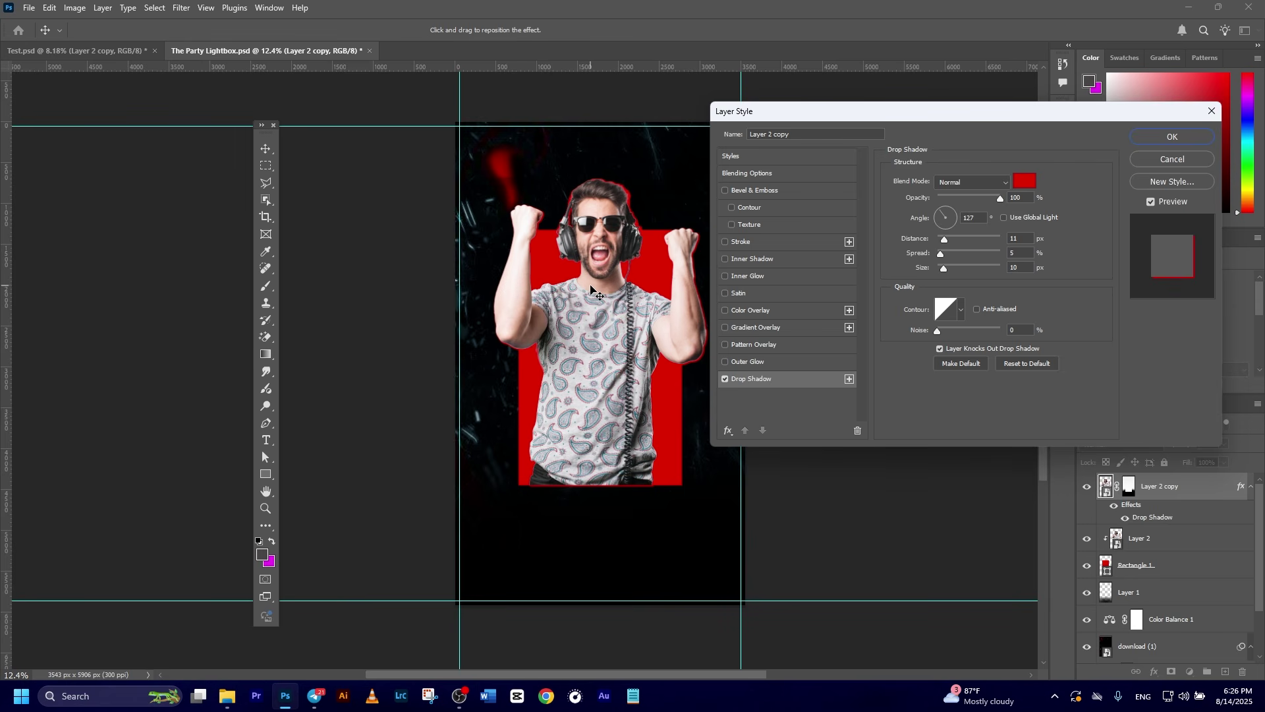
pyautogui.moveTo(591, 288); pyautogui.dragTo(590, 290)
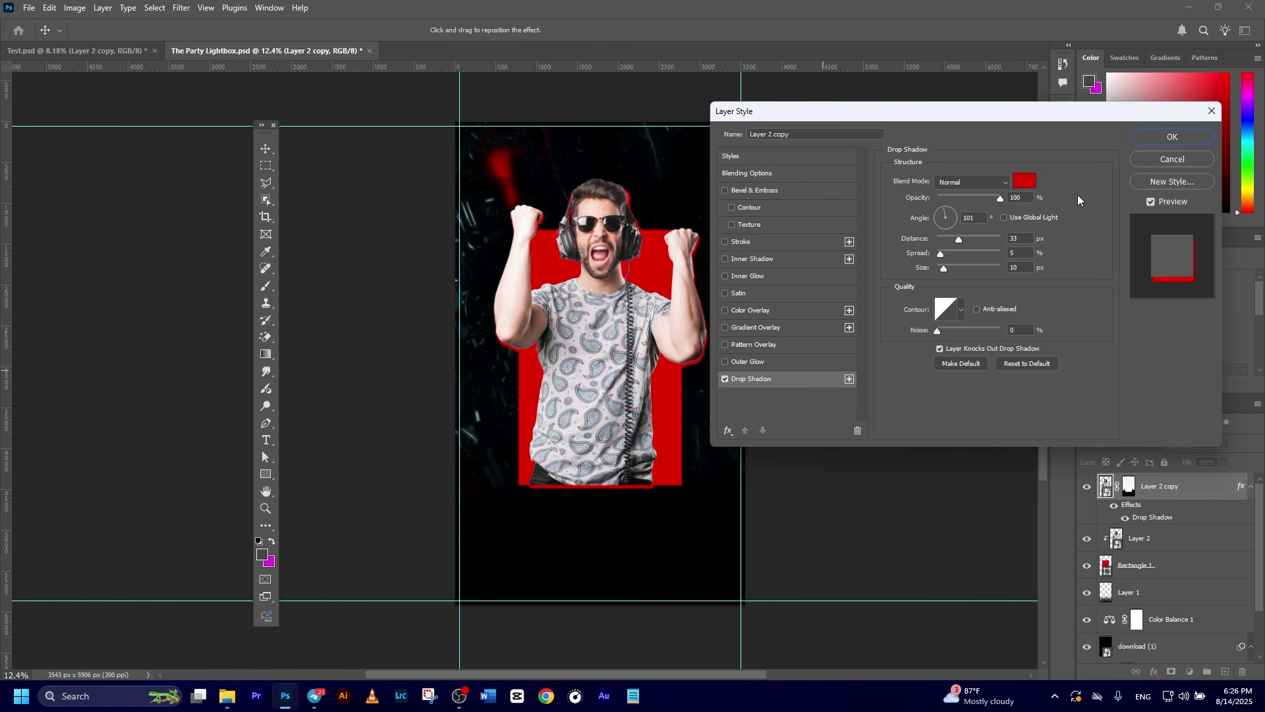
pyautogui.click(1145, 139)
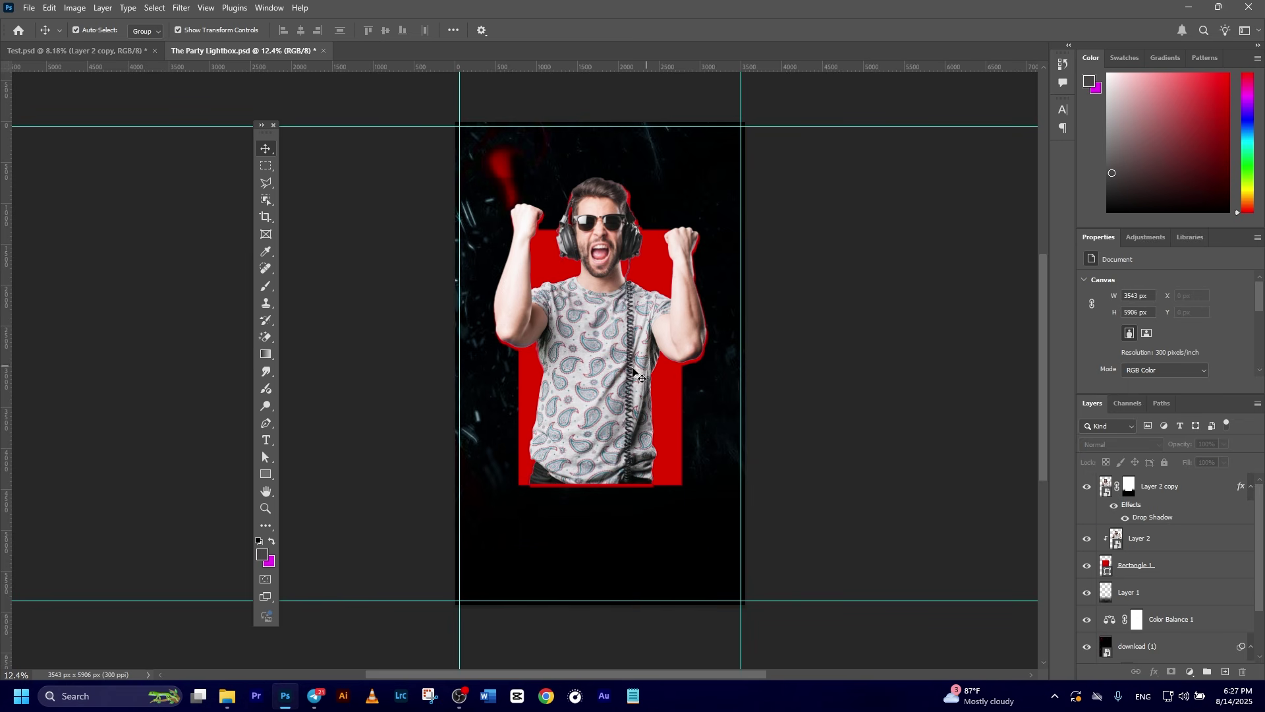
# - Add a Black & White adjustment layer with the Default preset above Layer 2 copy and clip it to that layer
pyautogui.click(632, 373)
pyautogui.click(884, 440)
pyautogui.click(1166, 488)
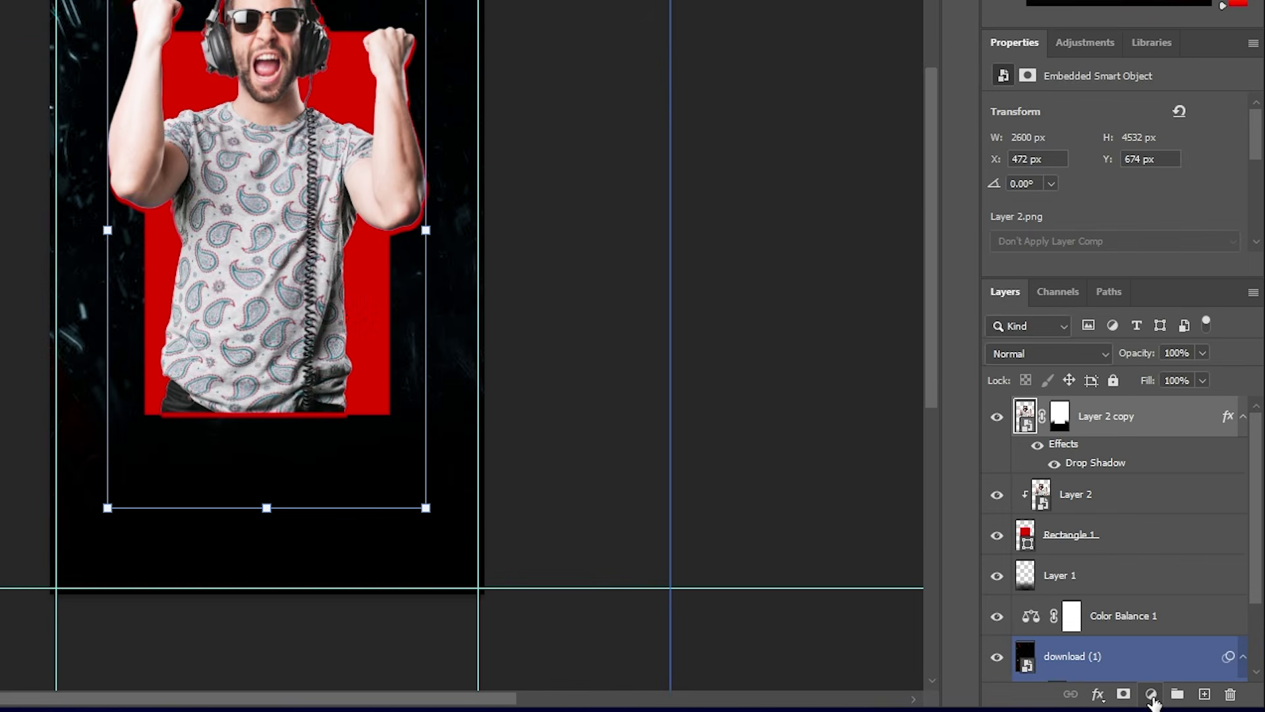
pyautogui.click(1189, 672)
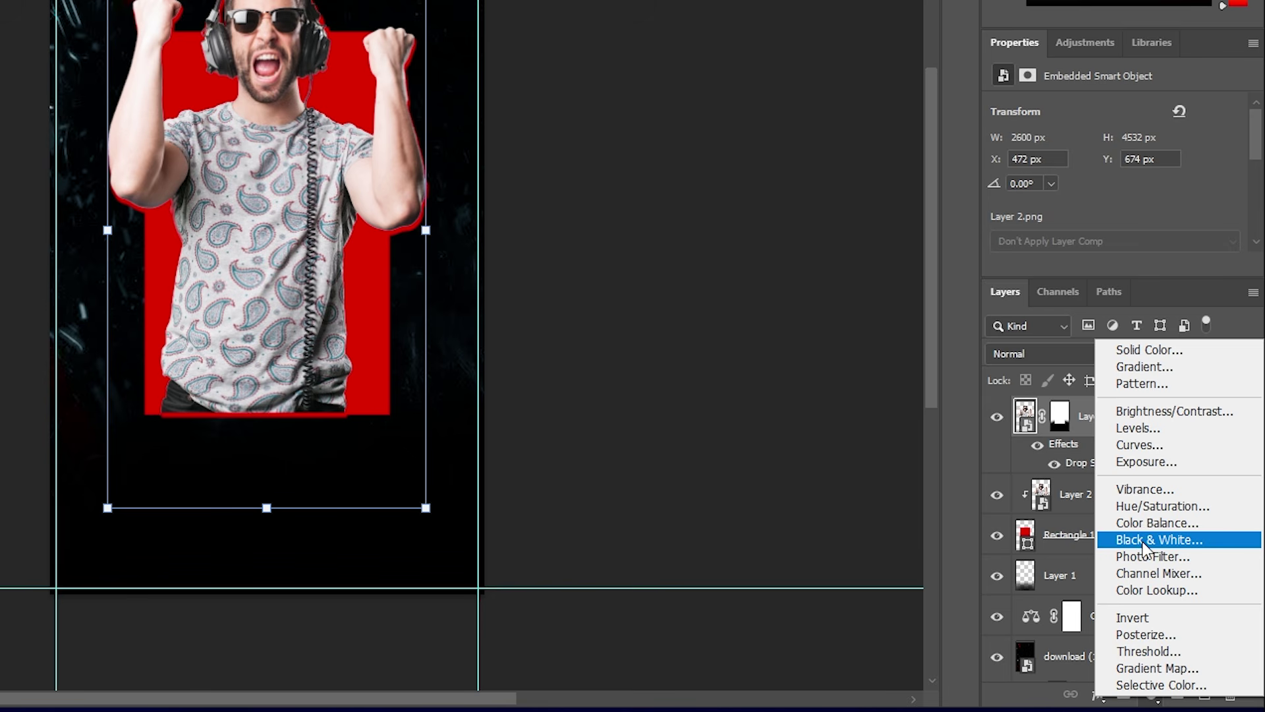
pyautogui.click(1148, 546)
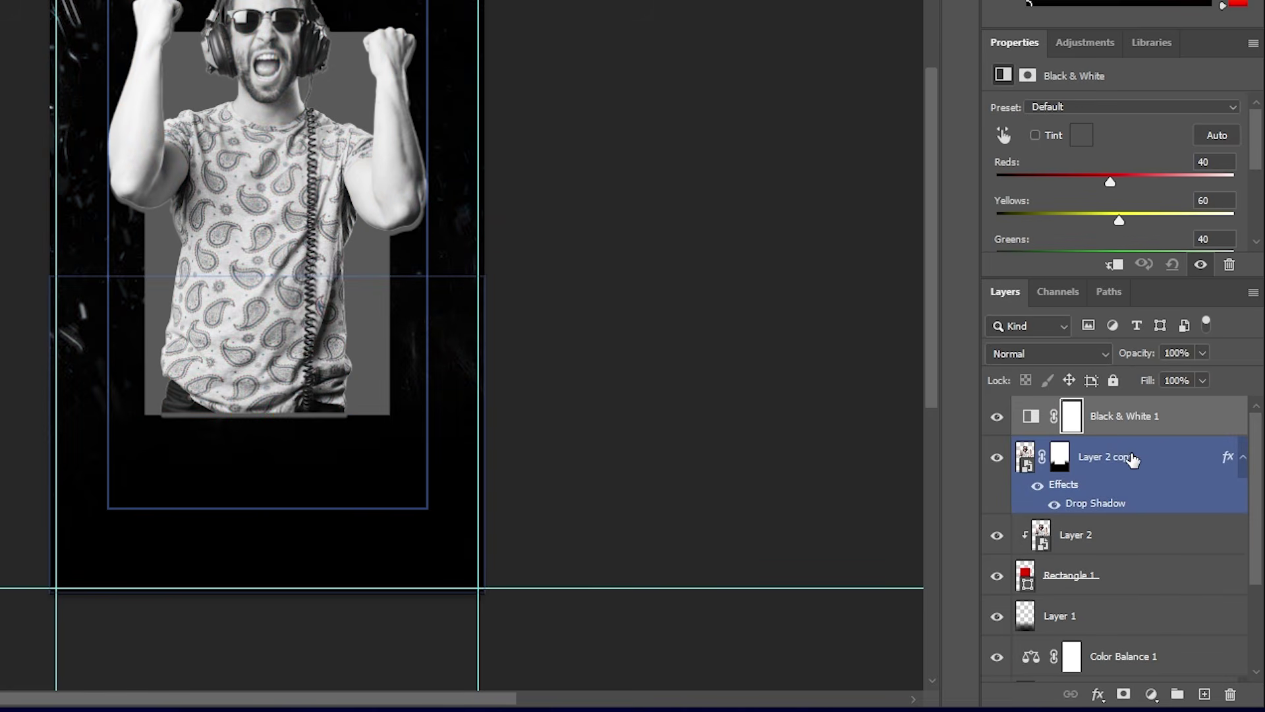
pyautogui.rightClick(1125, 431)
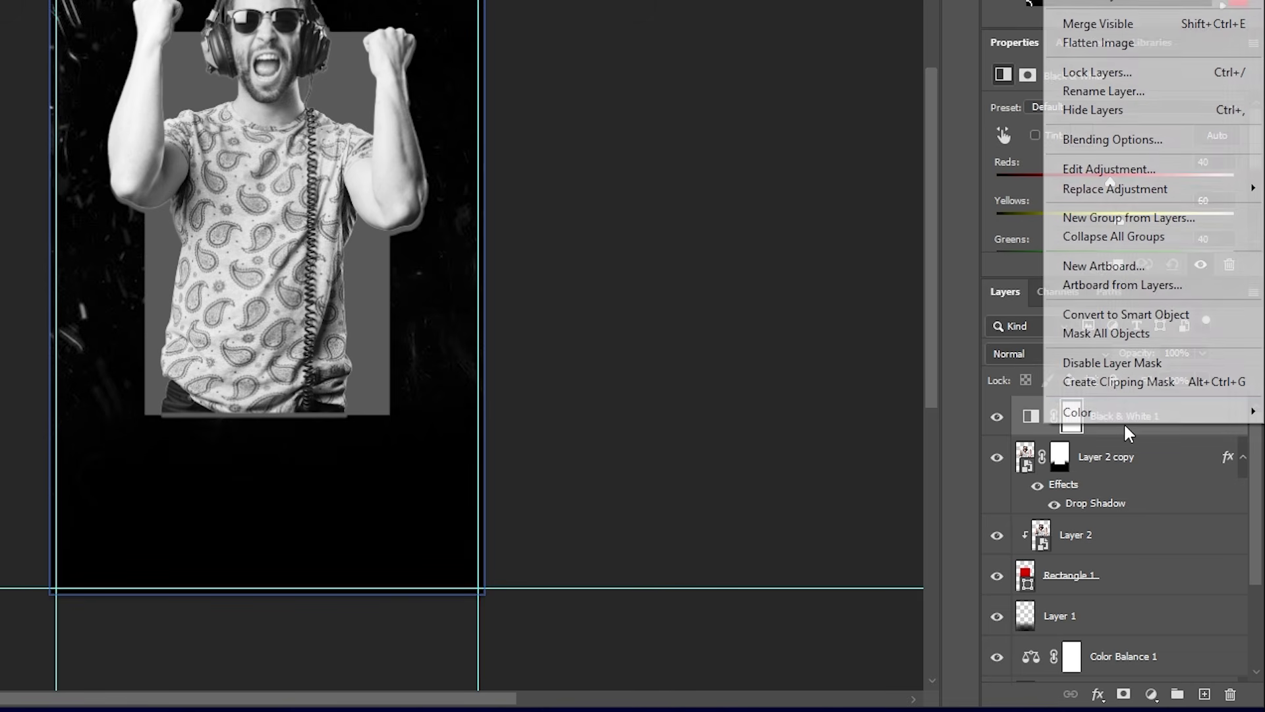
pyautogui.click(1108, 390)
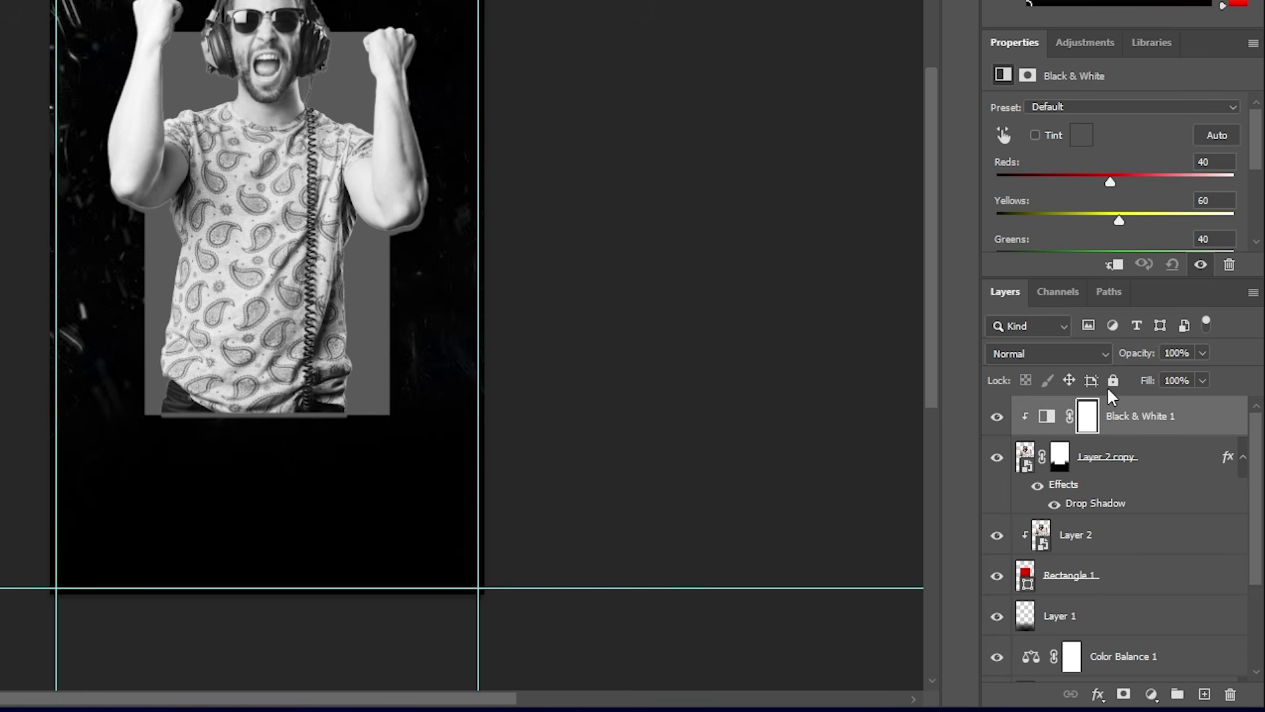
pyautogui.click(659, 307)
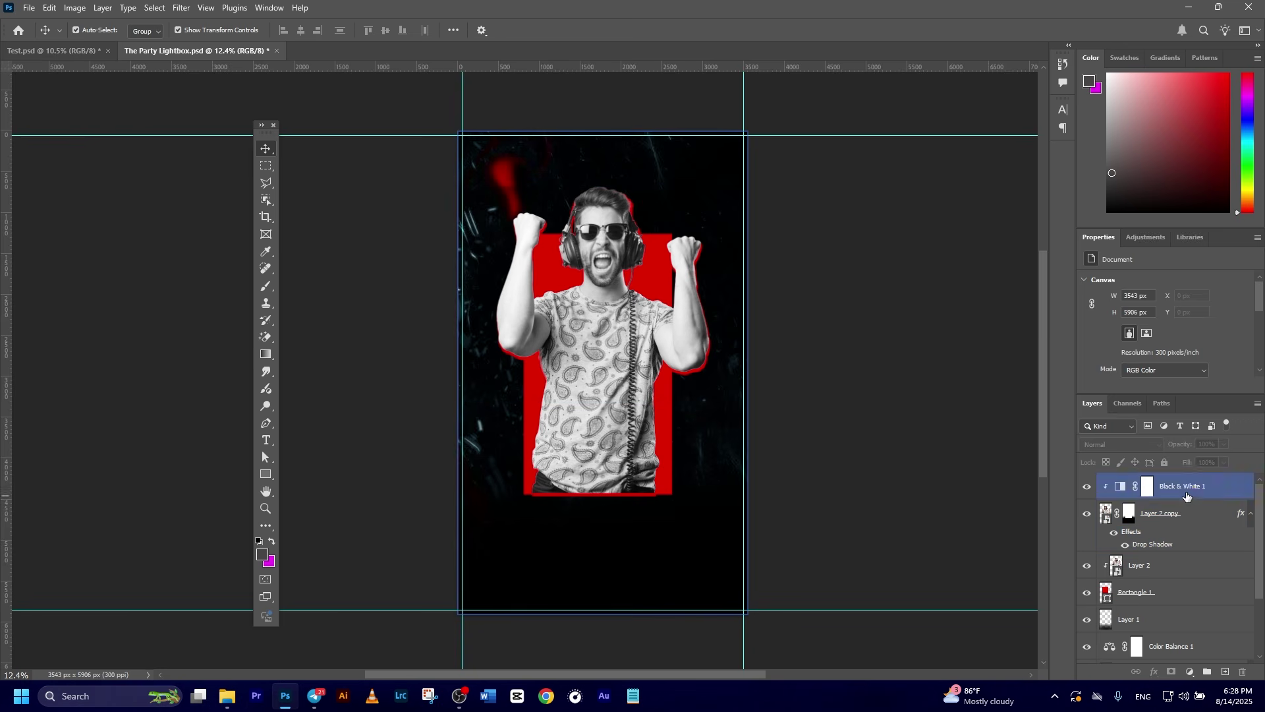
# - Draw a red rectangle of about 424 × 1612 px straddling the poster's right edge
pyautogui.click(1155, 416)
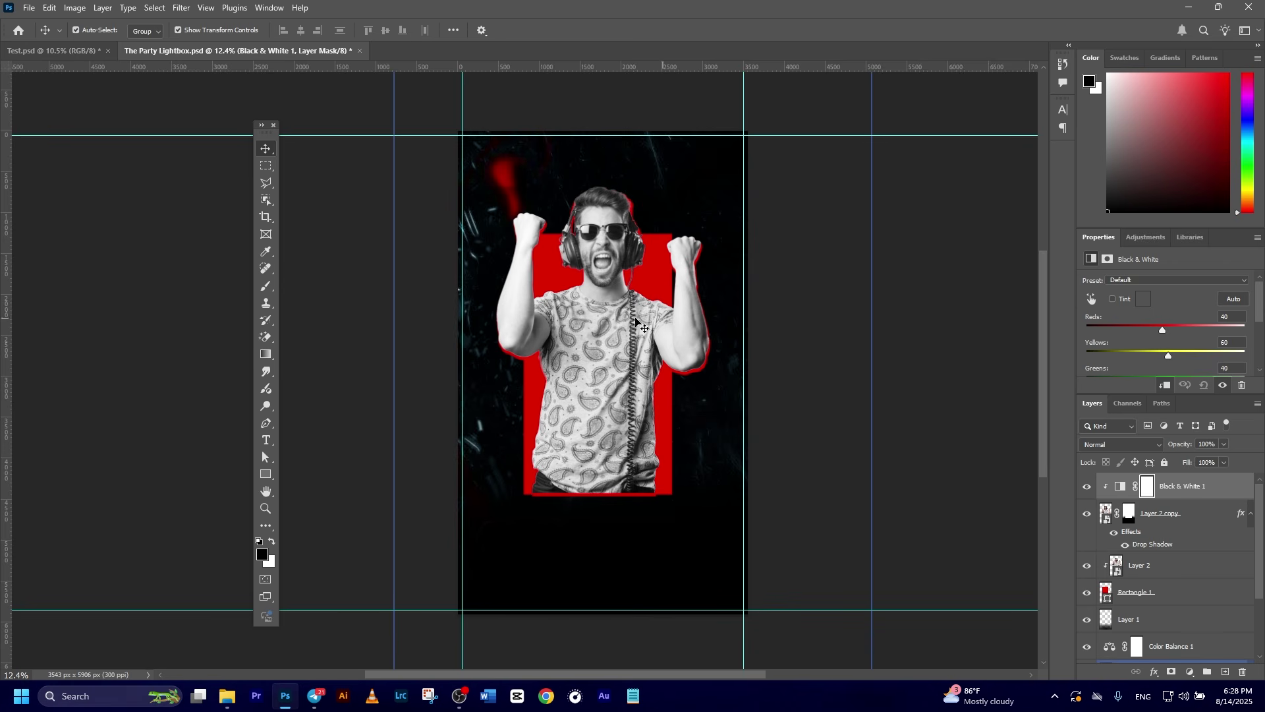
pyautogui.click(265, 475)
pyautogui.click(311, 477)
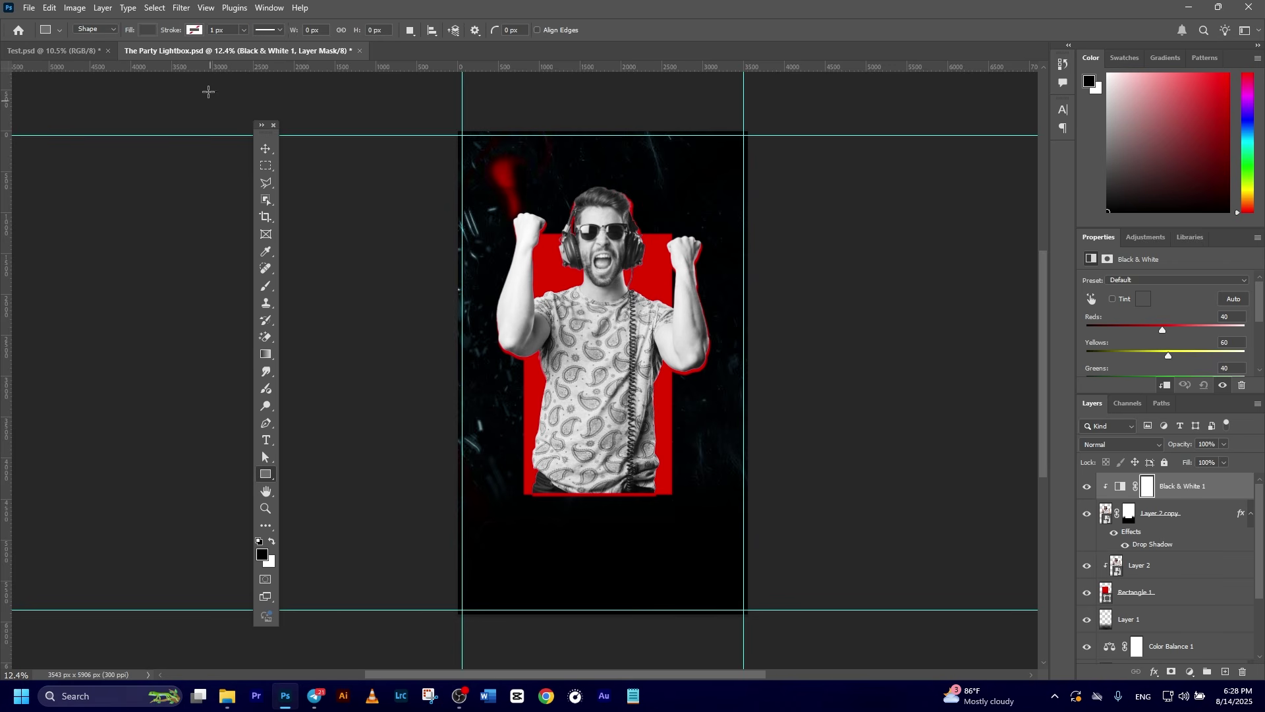
pyautogui.click(146, 30)
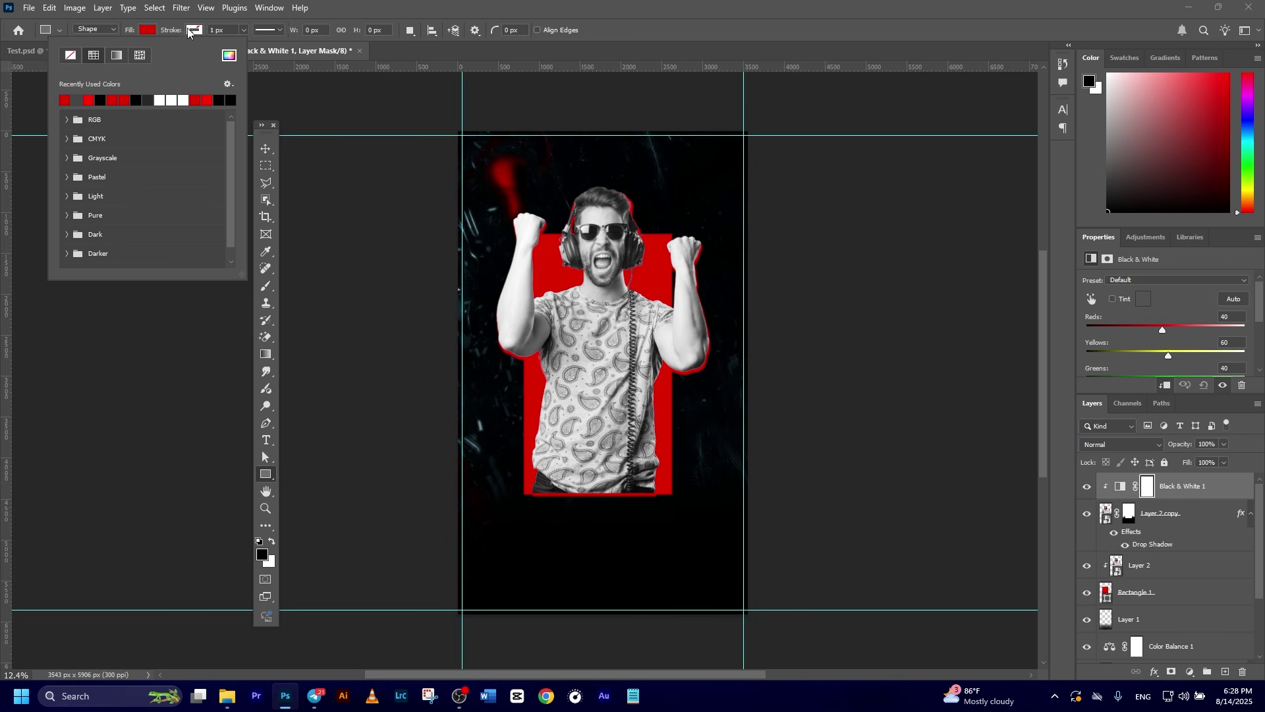
pyautogui.moveTo(730, 287); pyautogui.dragTo(762, 423)
pyautogui.moveTo(775, 420); pyautogui.dragTo(765, 419)
pyautogui.click(258, 150)
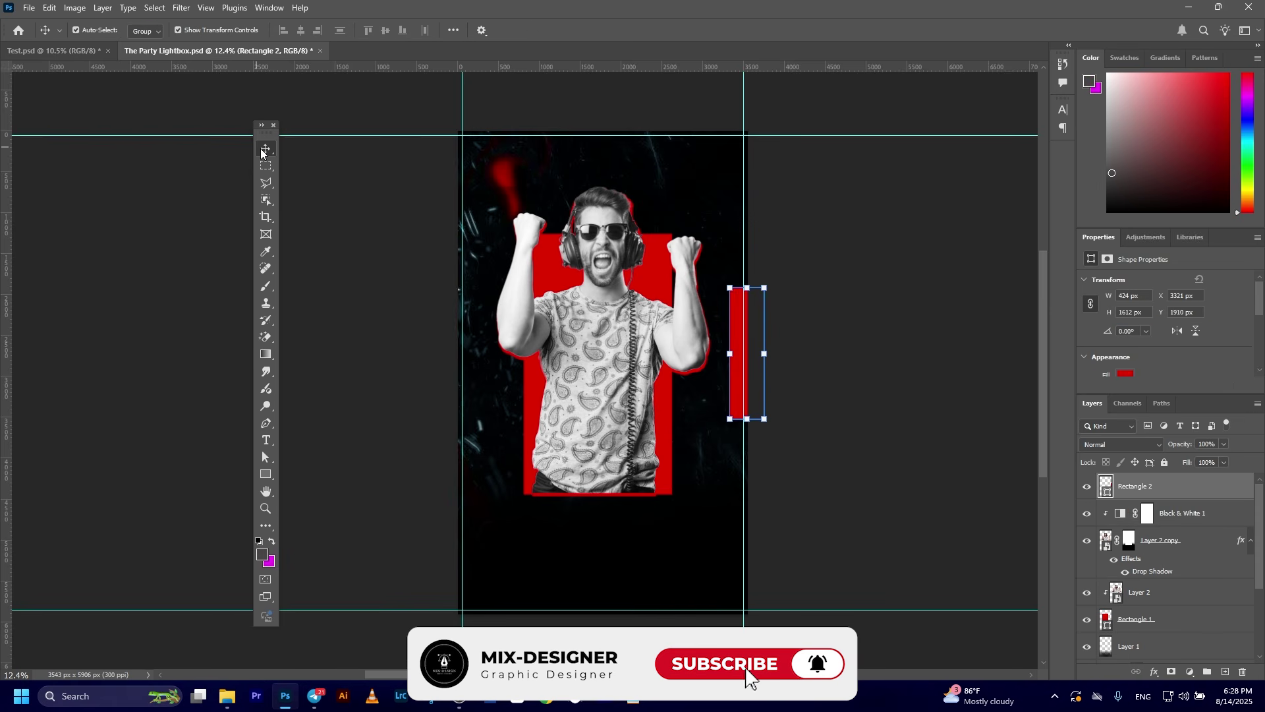
# - Center the new rectangle vertically against the Background layer, and move it right to about X 3458 px, leaving a narrow strip on the poster
pyautogui.scroll(-3, 1104, 568)
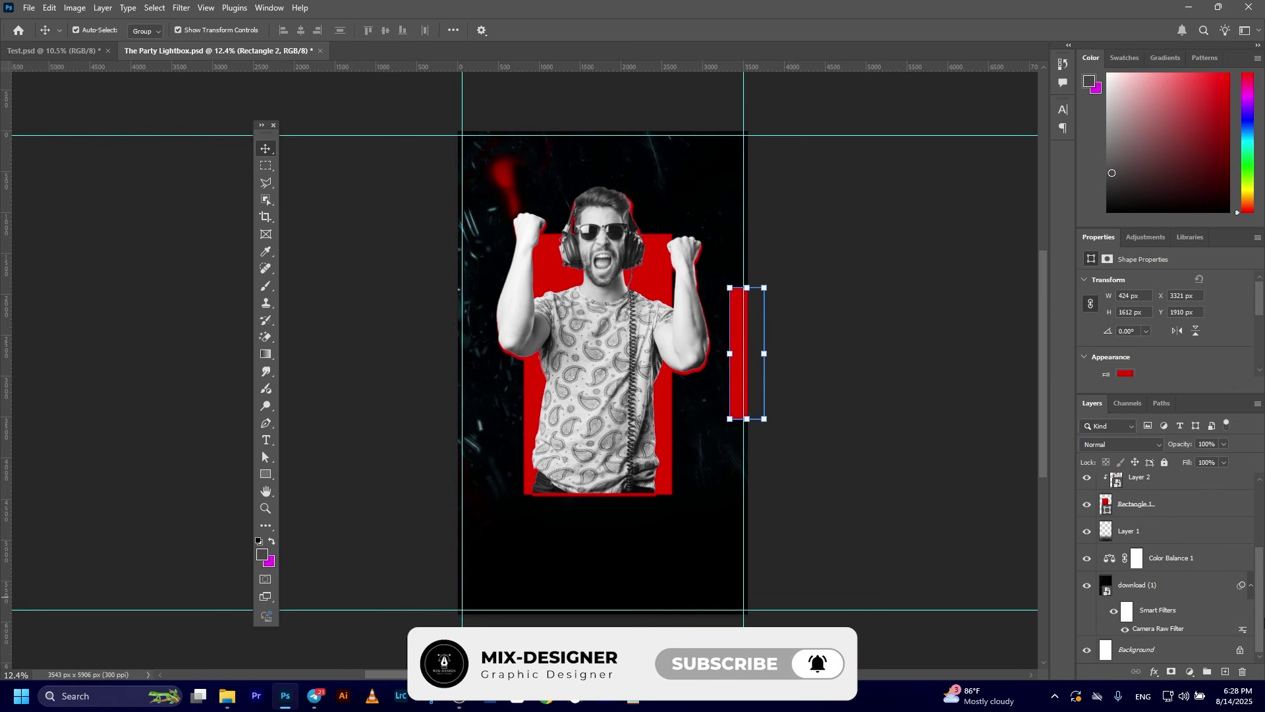
pyautogui.keyDown('ctrl'); pyautogui.click(1205, 653); pyautogui.keyUp('ctrl')
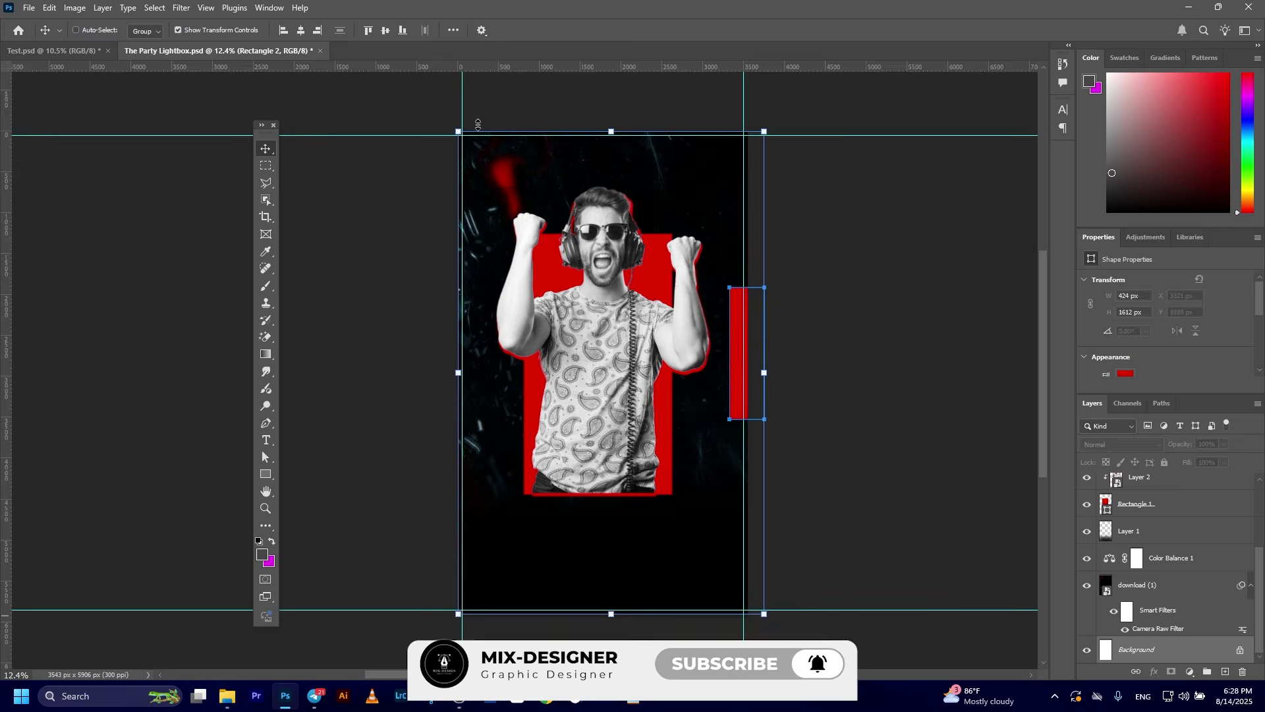
pyautogui.click(386, 30)
pyautogui.click(828, 263)
pyautogui.moveTo(740, 356); pyautogui.dragTo(748, 356)
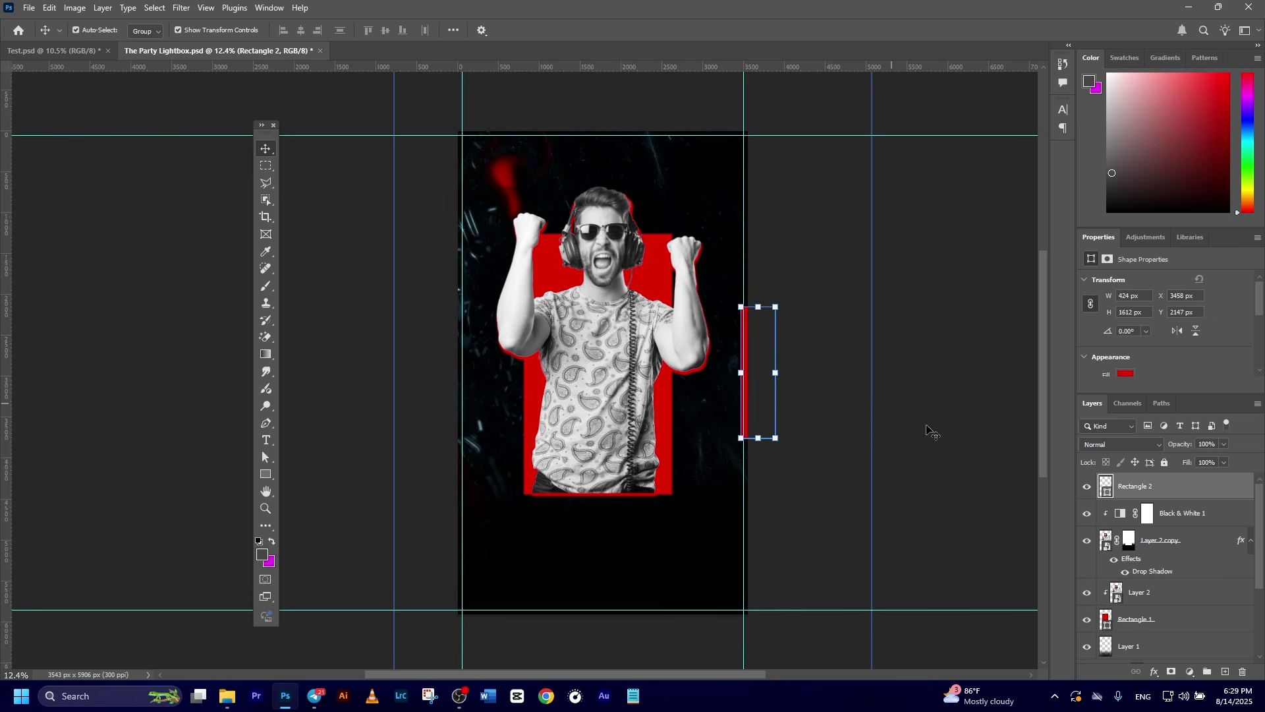
# - Duplicate Rectangle 2 and move the copy horizontally across to the poster's left edge
pyautogui.click(1186, 592)
pyautogui.click(1192, 486)
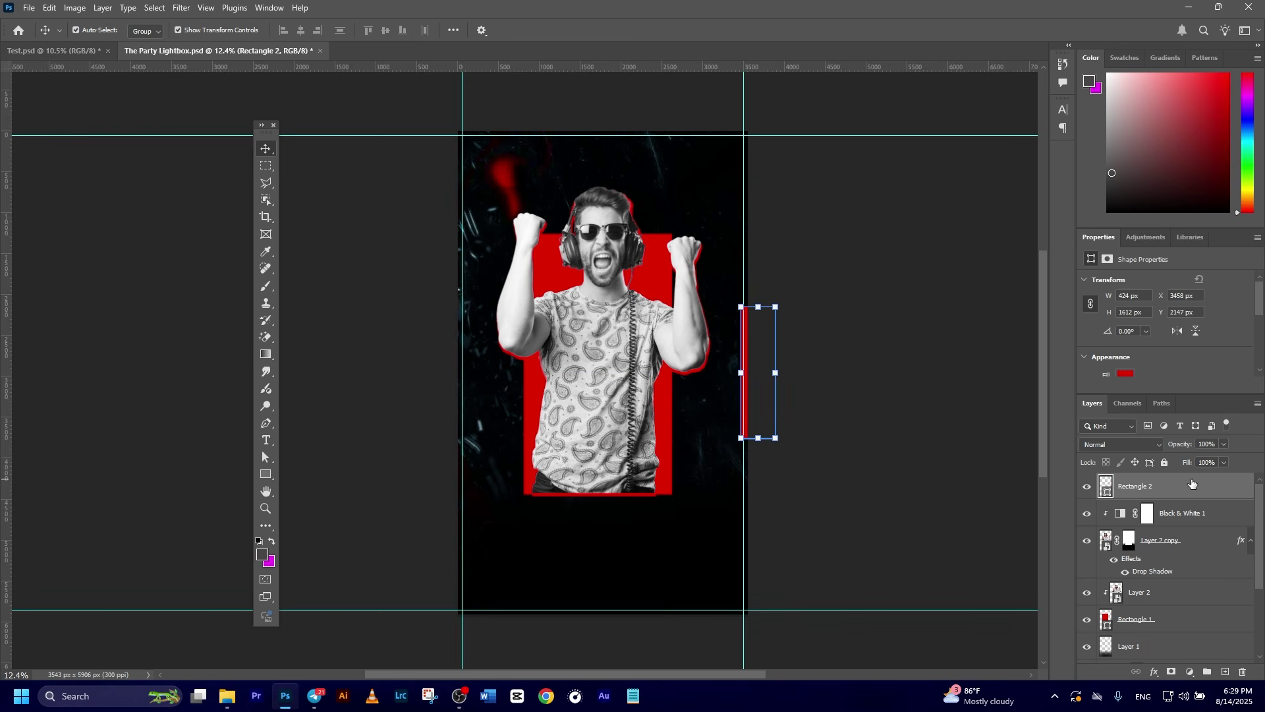
pyautogui.hotkey('ctrl', 'j')
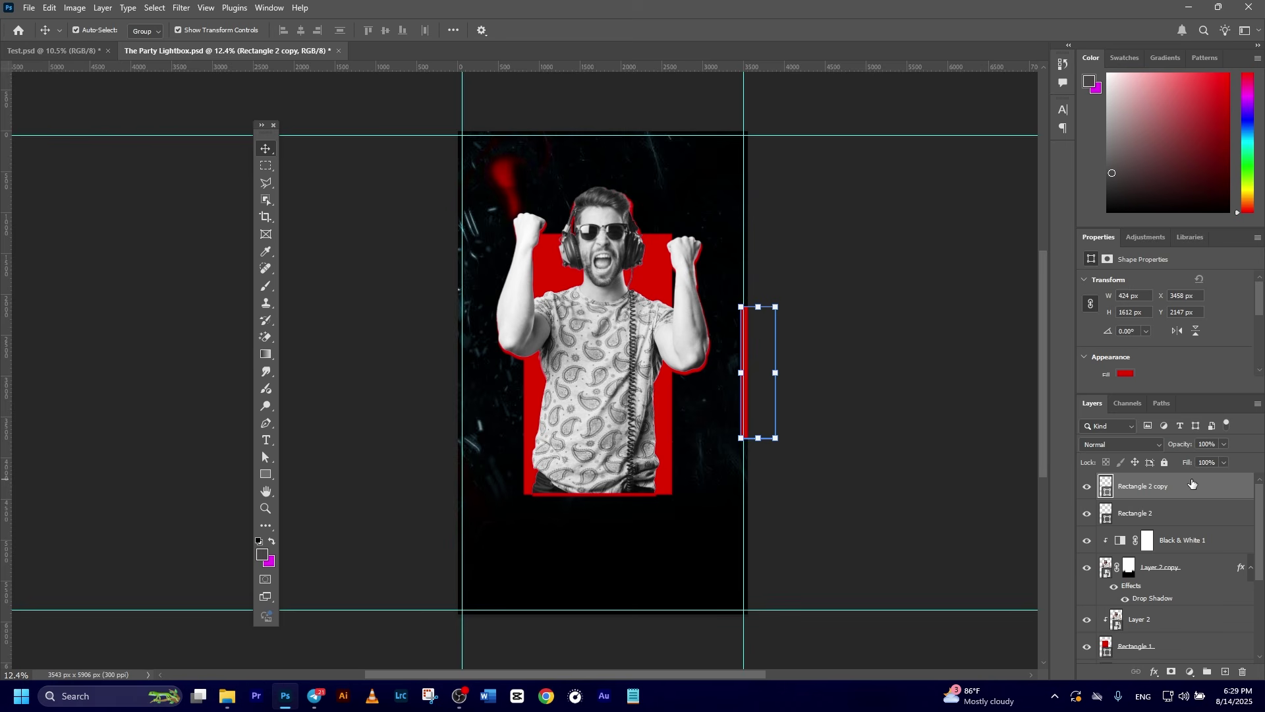
pyautogui.hotkey('ctrl', 't')
pyautogui.moveTo(757, 369); pyautogui.dragTo(451, 361)
pyautogui.click(644, 29)
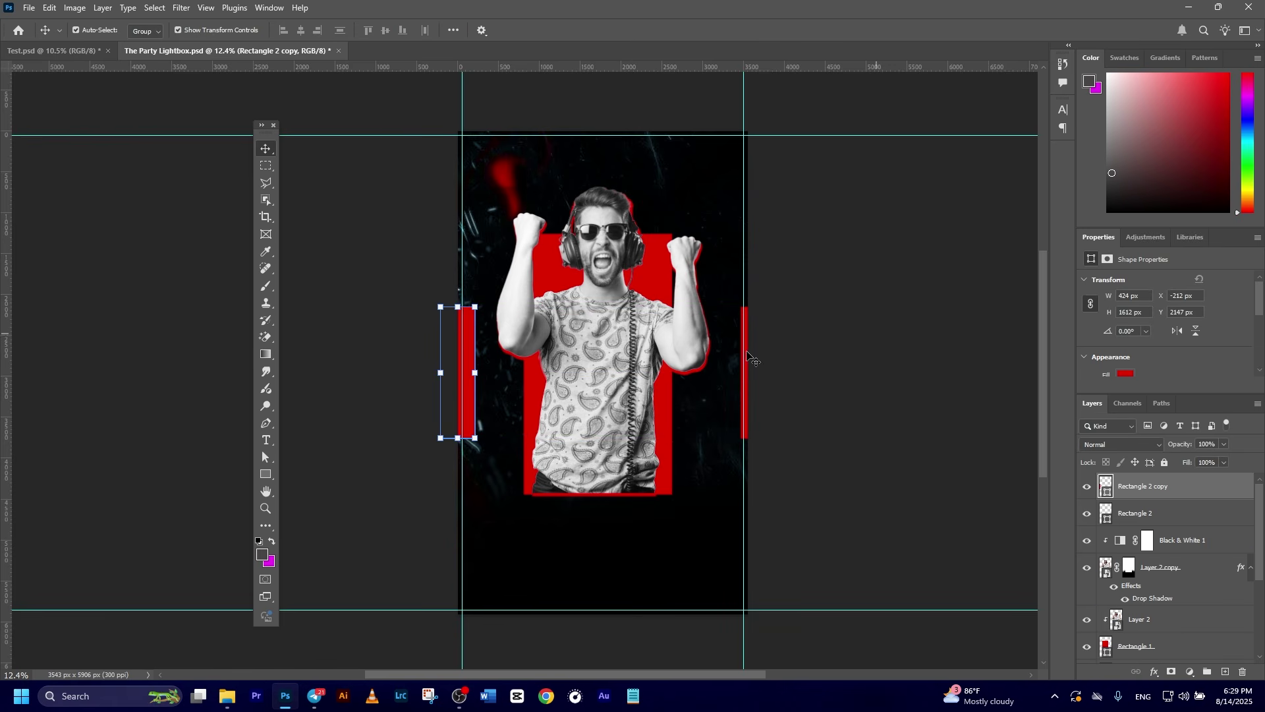
# - Nudge Rectangle 2 copy outward to X -329 px so only a narrow strip overlaps the poster's left edge, and deselect it
pyautogui.click(1080, 541)
pyautogui.hotkey('shift', 'Left')
pyautogui.hotkey('shift', 'Left')
pyautogui.hotkey('shift', 'Left')
pyautogui.hotkey('shift', 'Left')
pyautogui.hotkey('shift', 'Left')
pyautogui.hotkey('shift', 'Left')
pyautogui.hotkey('shift', 'Left')
pyautogui.hotkey('shift', 'Left')
pyautogui.hotkey('shift', 'Left')
pyautogui.hotkey('shift', 'Left')
pyautogui.hotkey('shift', 'Left')
pyautogui.hotkey('shift', 'Left')
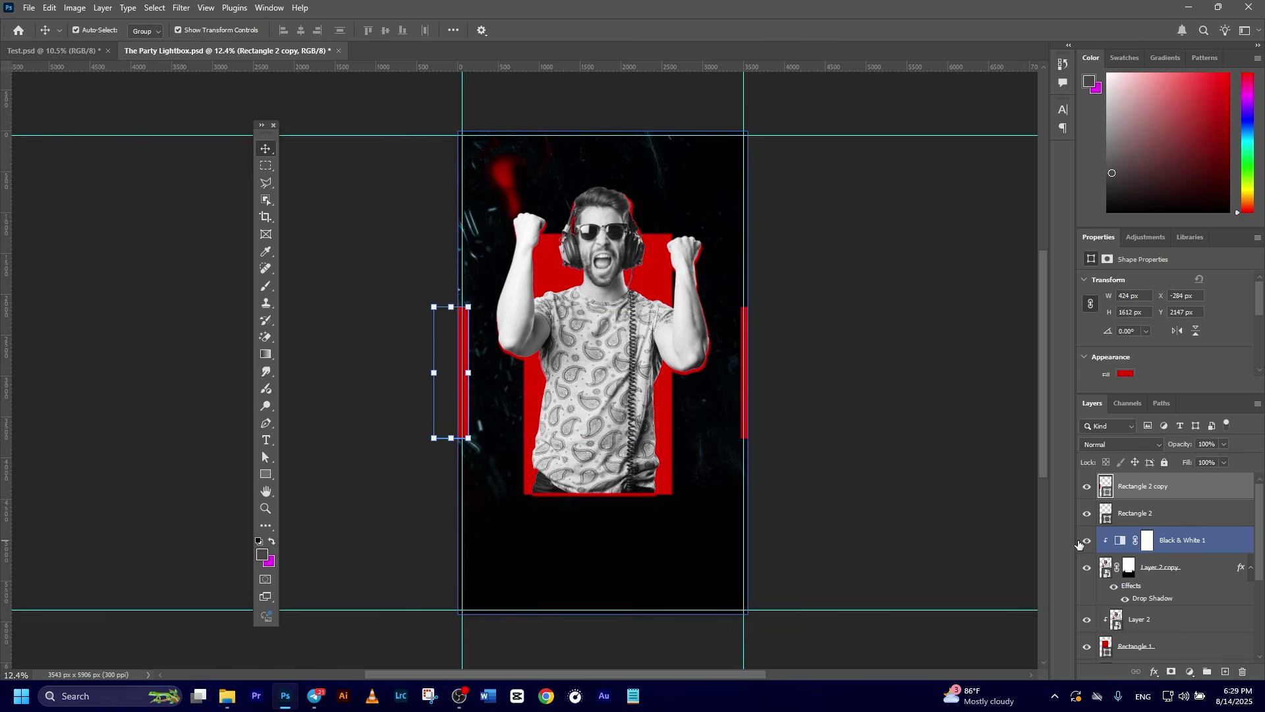
pyautogui.keyDown('ctrl'); pyautogui.click(1247, 548); pyautogui.keyUp('ctrl')
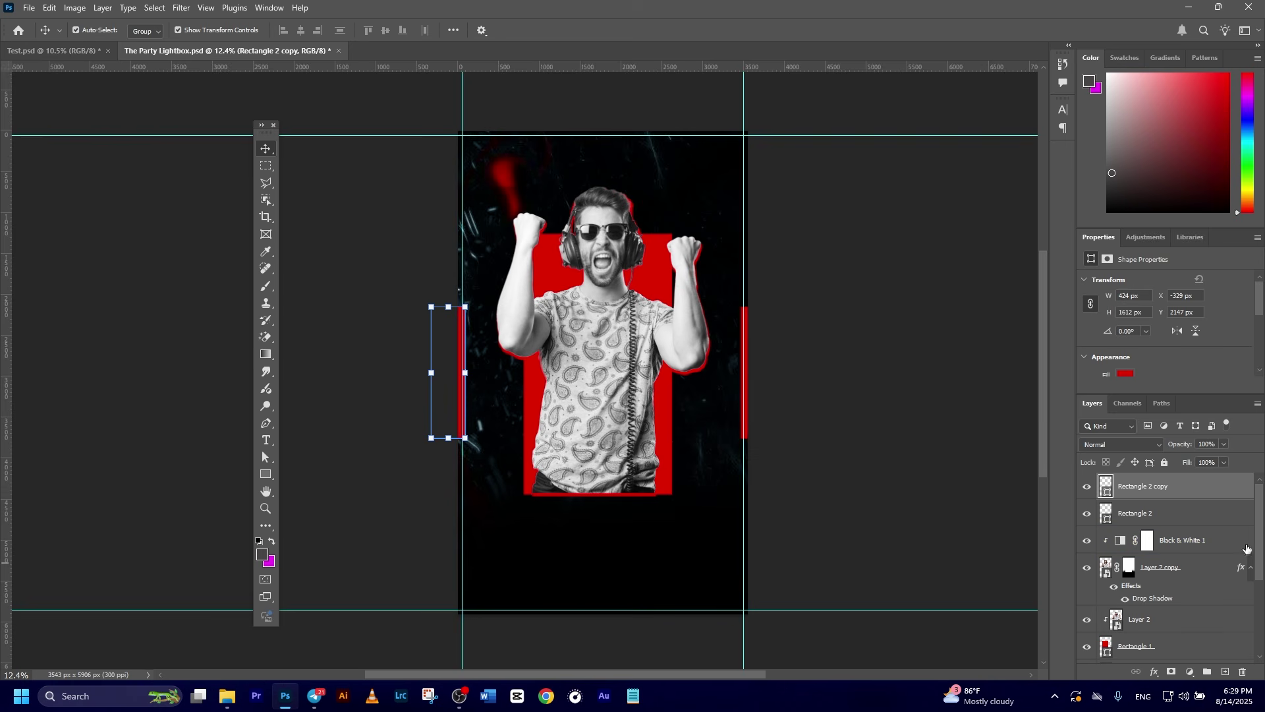
pyautogui.click(954, 423)
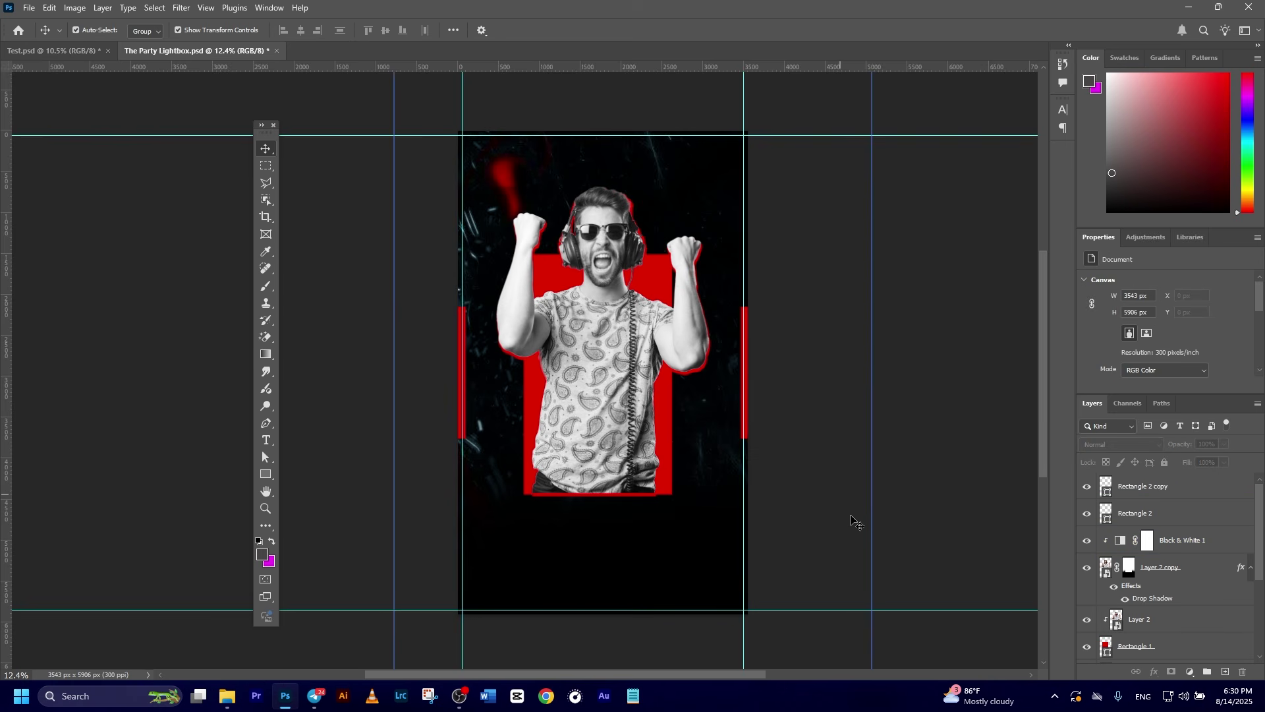
# - Place the embedded Purple Blue and Black Geometric Owl Nightclub Logo.png above Rectangle 2 copy and position it in the poster's upper-left corner
pyautogui.click(1166, 487)
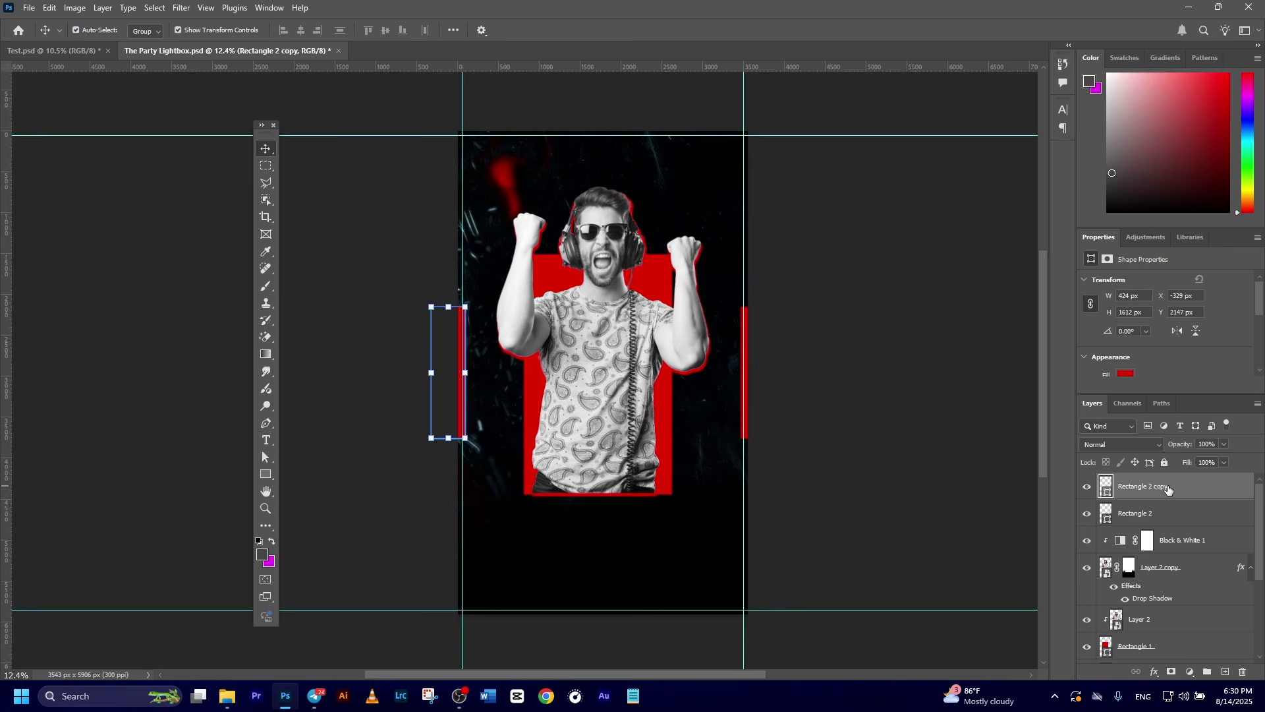
pyautogui.click(29, 8)
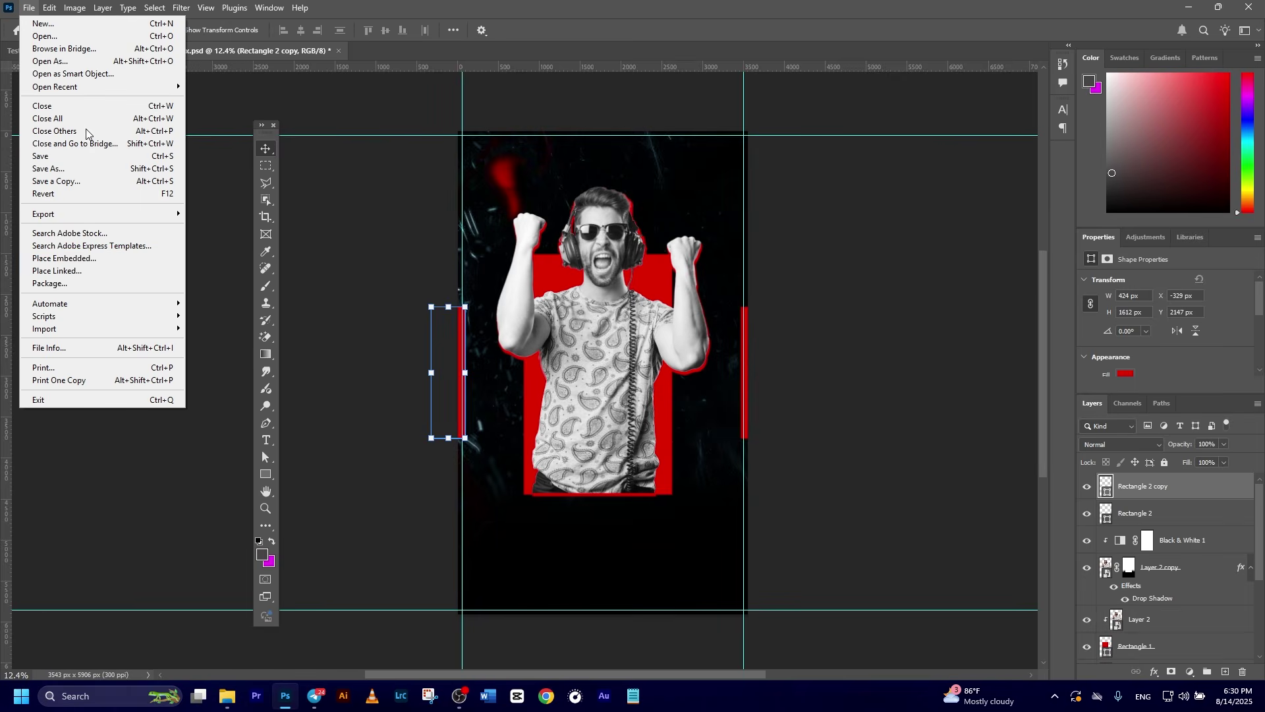
pyautogui.click(77, 257)
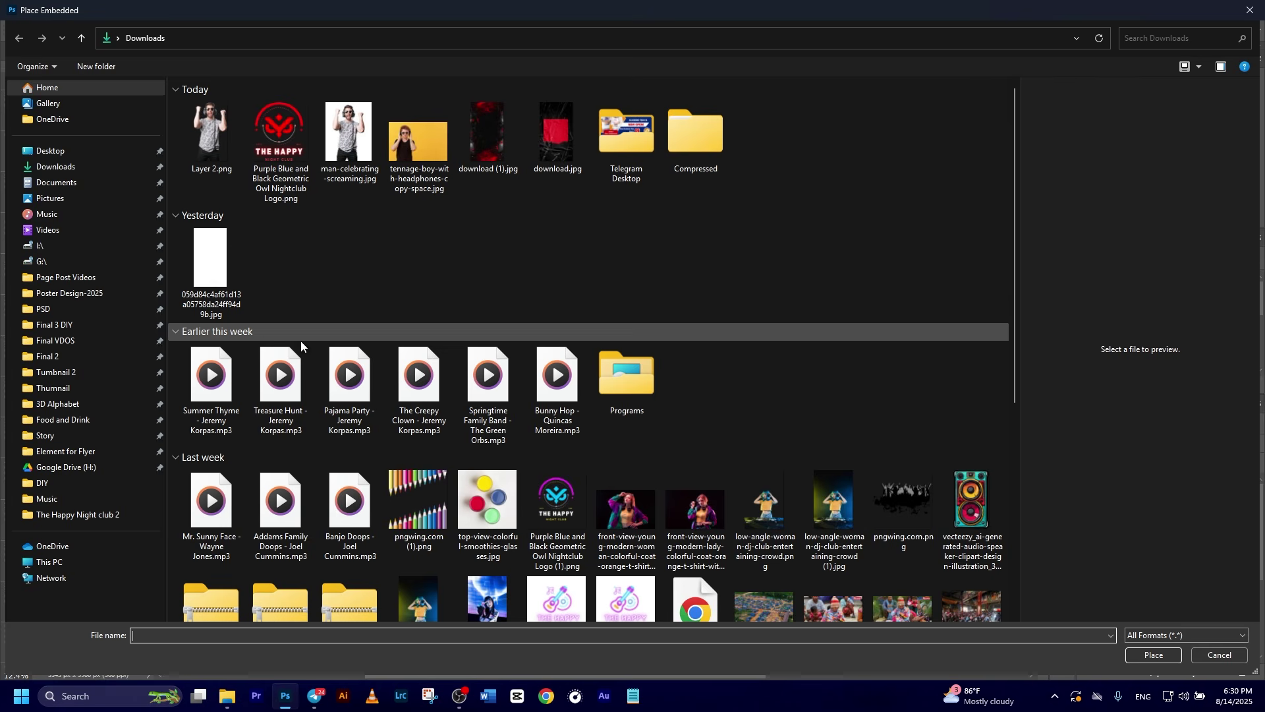
pyautogui.doubleClick(273, 134)
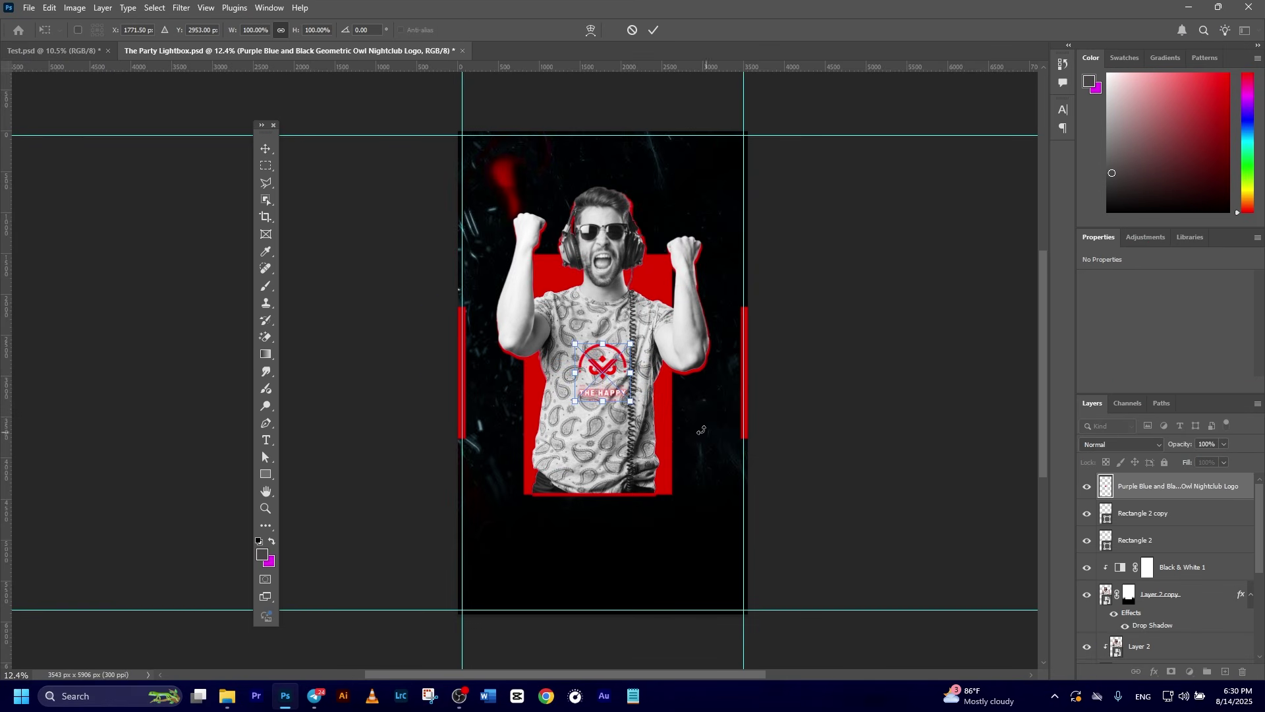
pyautogui.moveTo(589, 360); pyautogui.dragTo(493, 169)
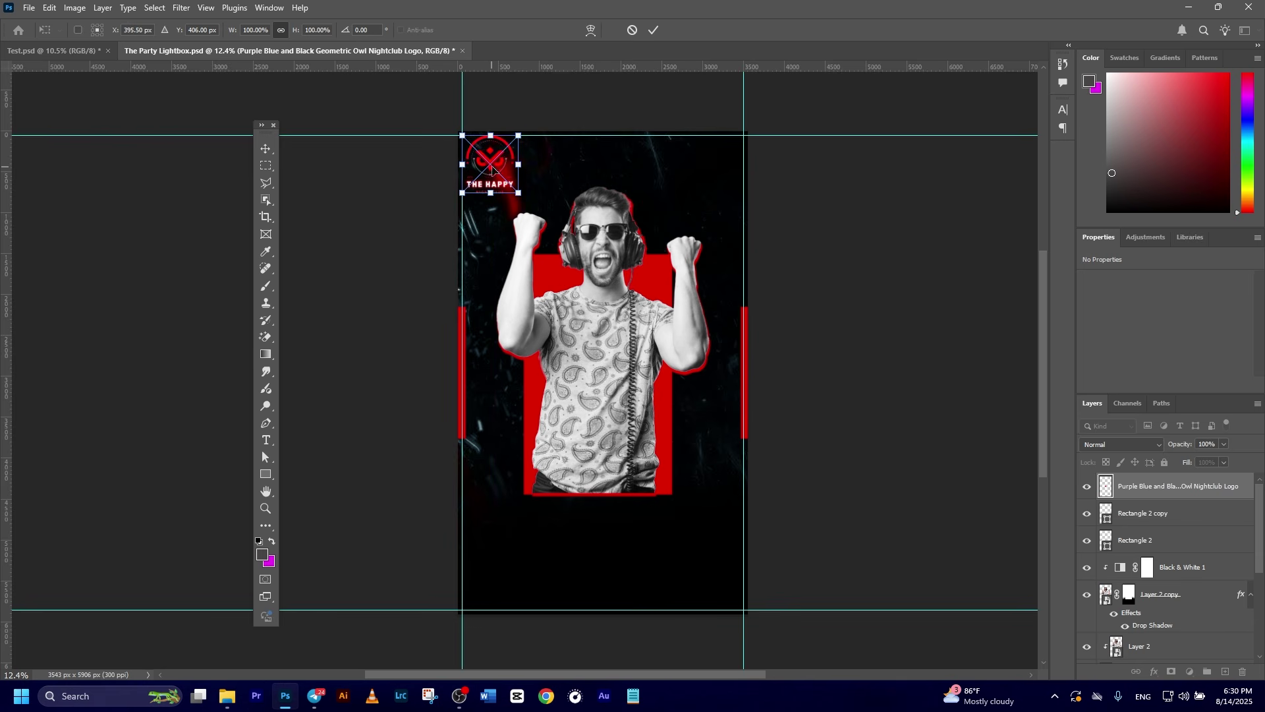
pyautogui.click(653, 30)
pyautogui.click(772, 297)
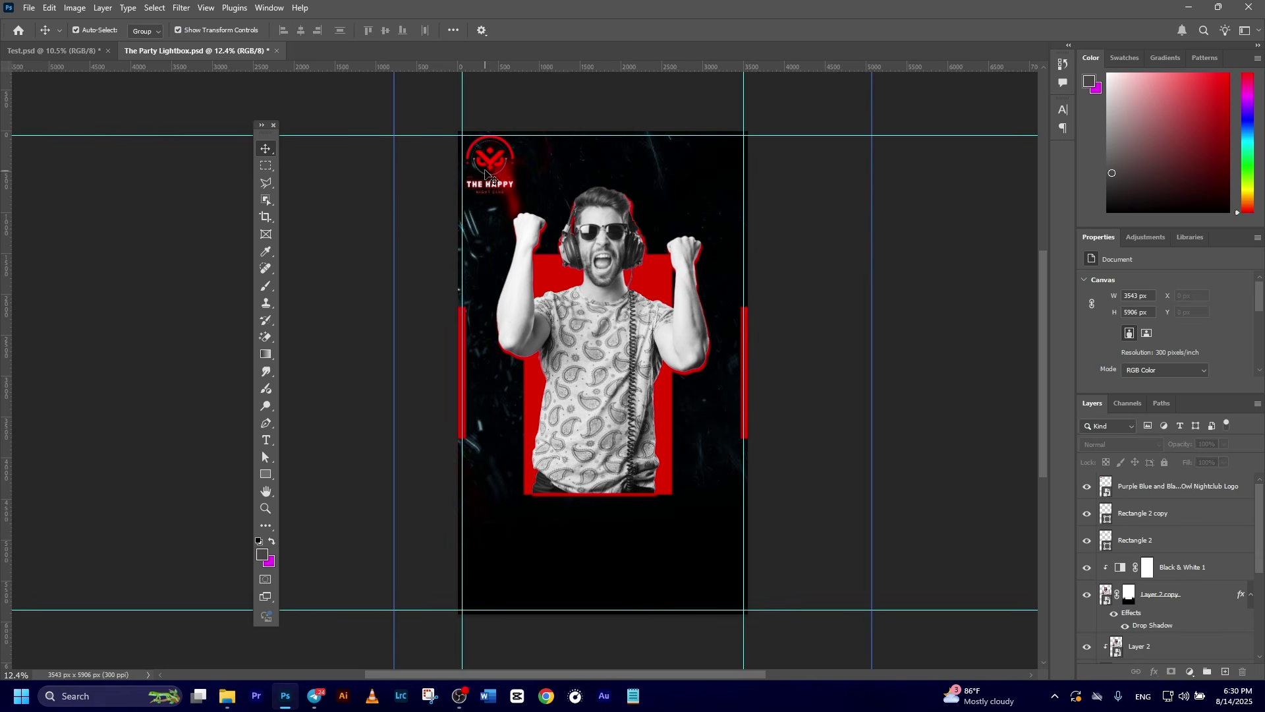
# - Enlarge the owl nightclub logo proportionally to about 114% in the poster's upper-left corner
pyautogui.scroll(5, 494, 184)
pyautogui.moveTo(494, 152); pyautogui.dragTo(489, 149)
pyautogui.hotkey('ctrl', 't')
pyautogui.moveTo(551, 226); pyautogui.dragTo(570, 242)
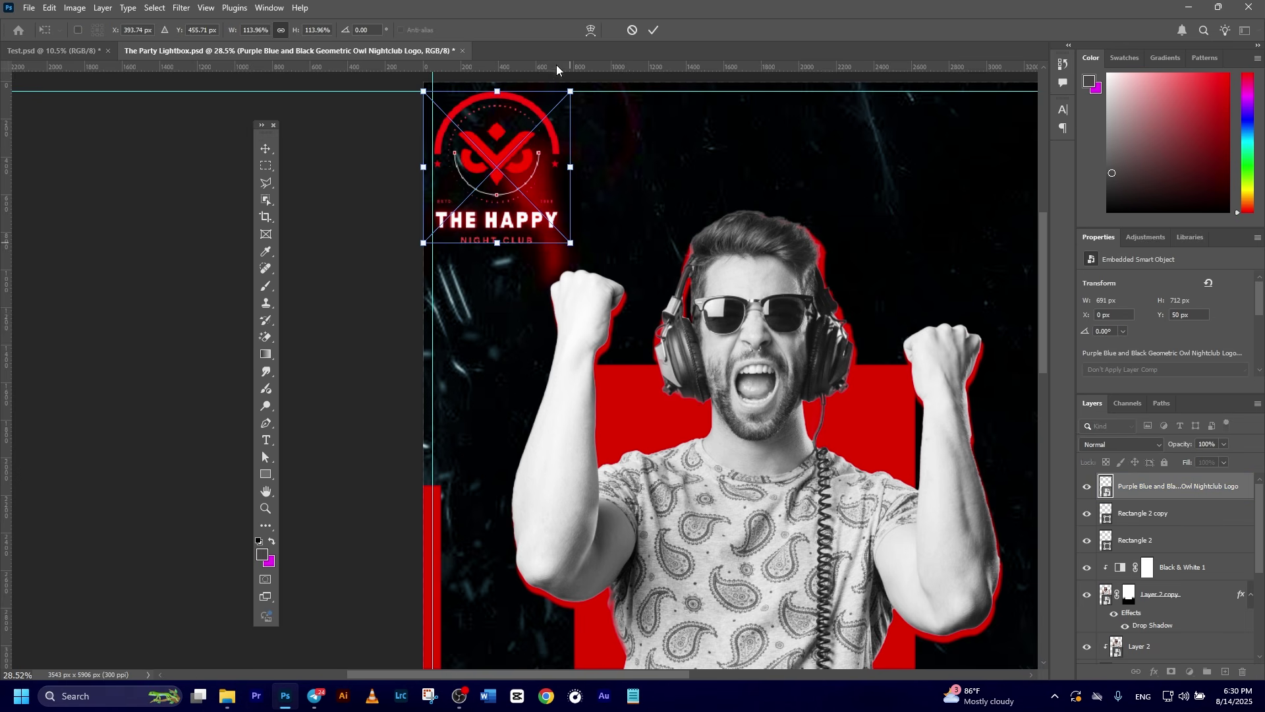
pyautogui.click(653, 30)
# - Add the white 30 pt Franklin Gothic Medium text "Septermber" in the poster's upper-right corner, aligned against the right guide
pyautogui.scroll(-2, 576, 201)
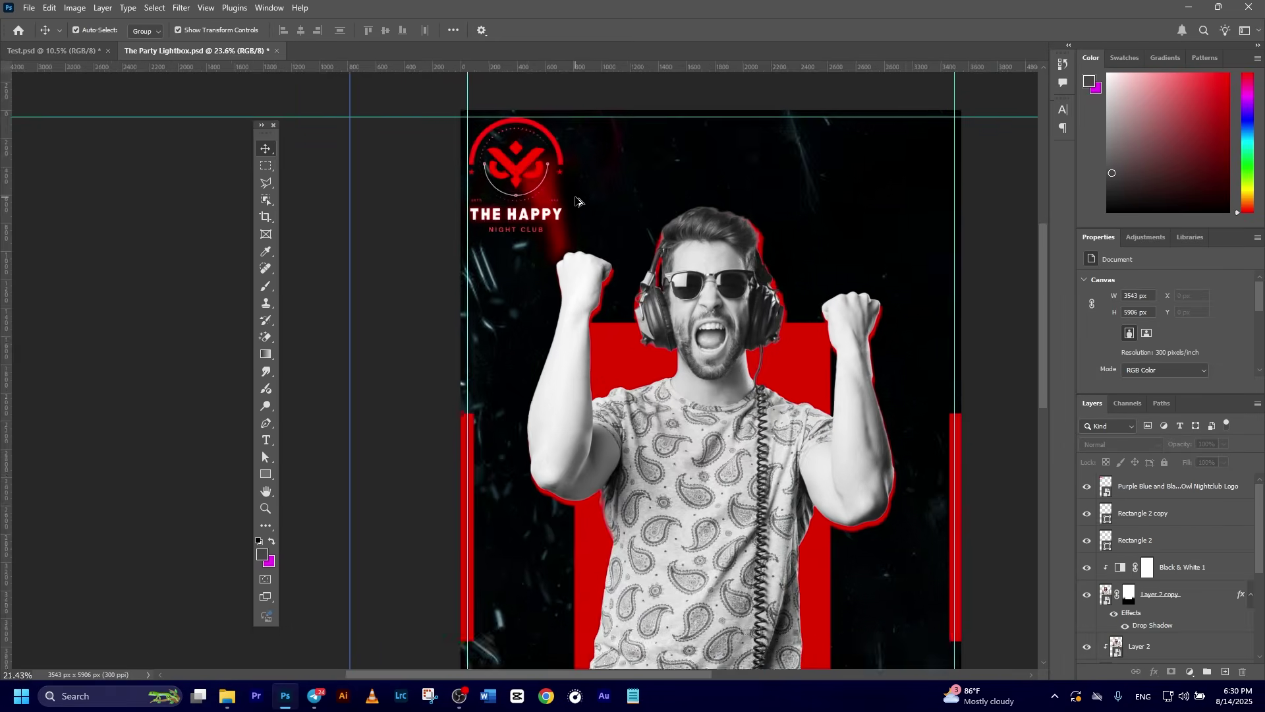
pyautogui.scroll(-2, 575, 201)
pyautogui.hscroll(2, 946, 273)
pyautogui.scroll(-2, 618, 355)
pyautogui.moveTo(618, 356); pyautogui.dragTo(639, 285)
pyautogui.scroll(2, 598, 276)
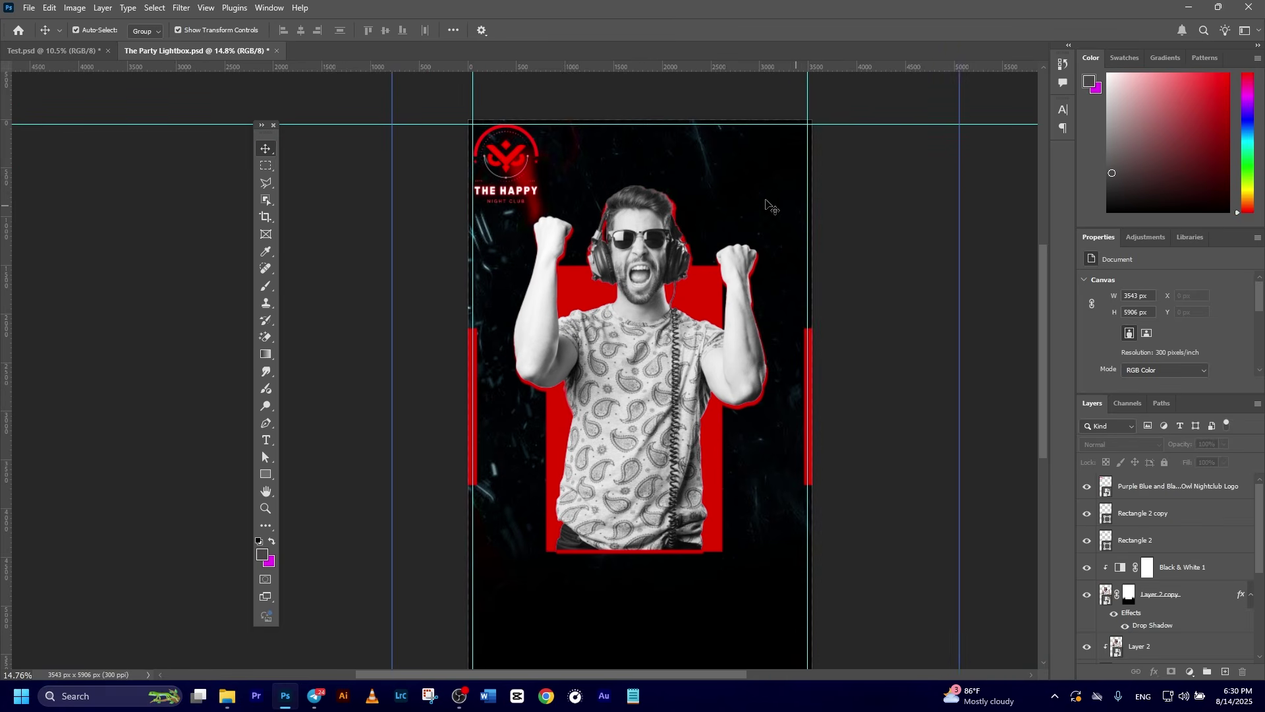
pyautogui.scroll(-1, 771, 145)
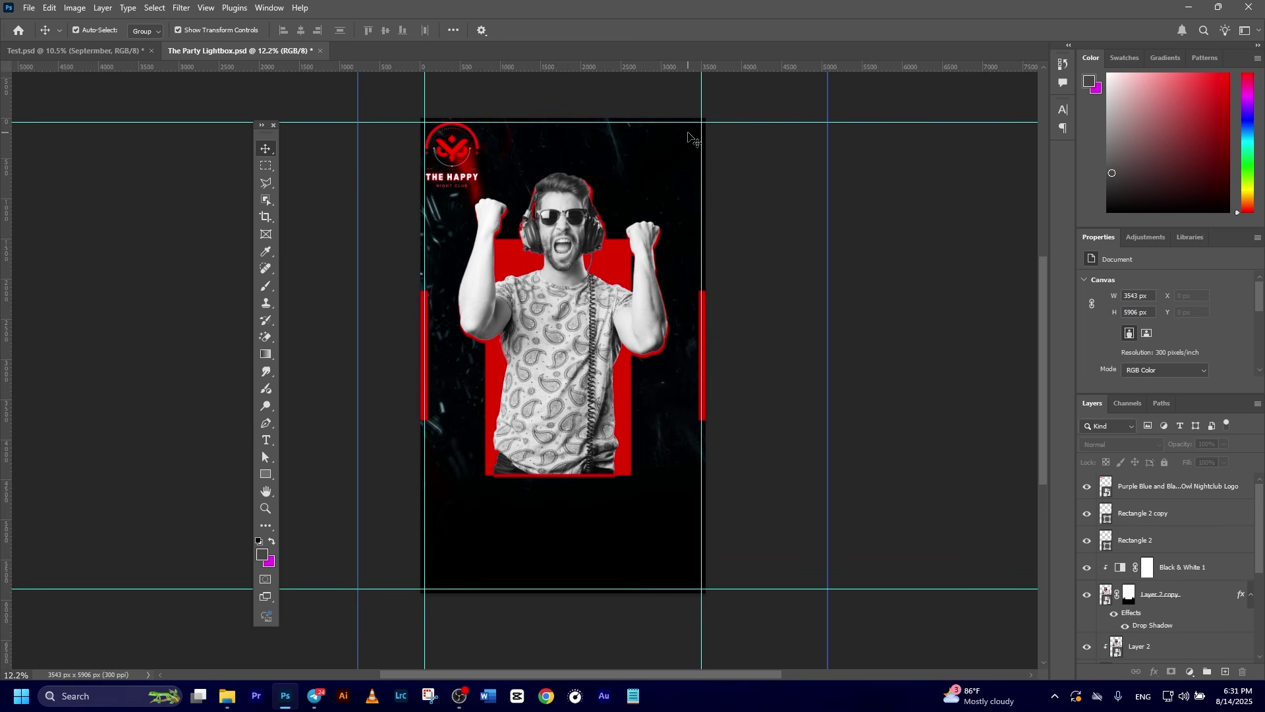
pyautogui.click(266, 442)
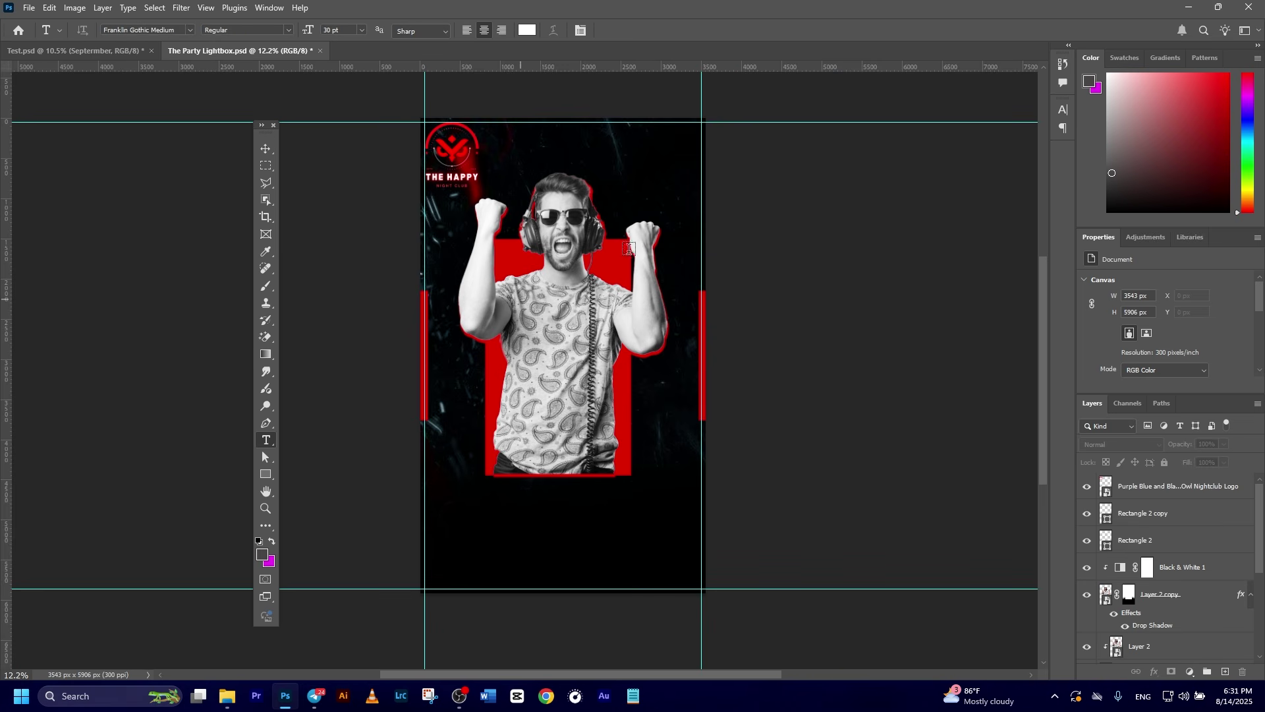
pyautogui.click(645, 150)
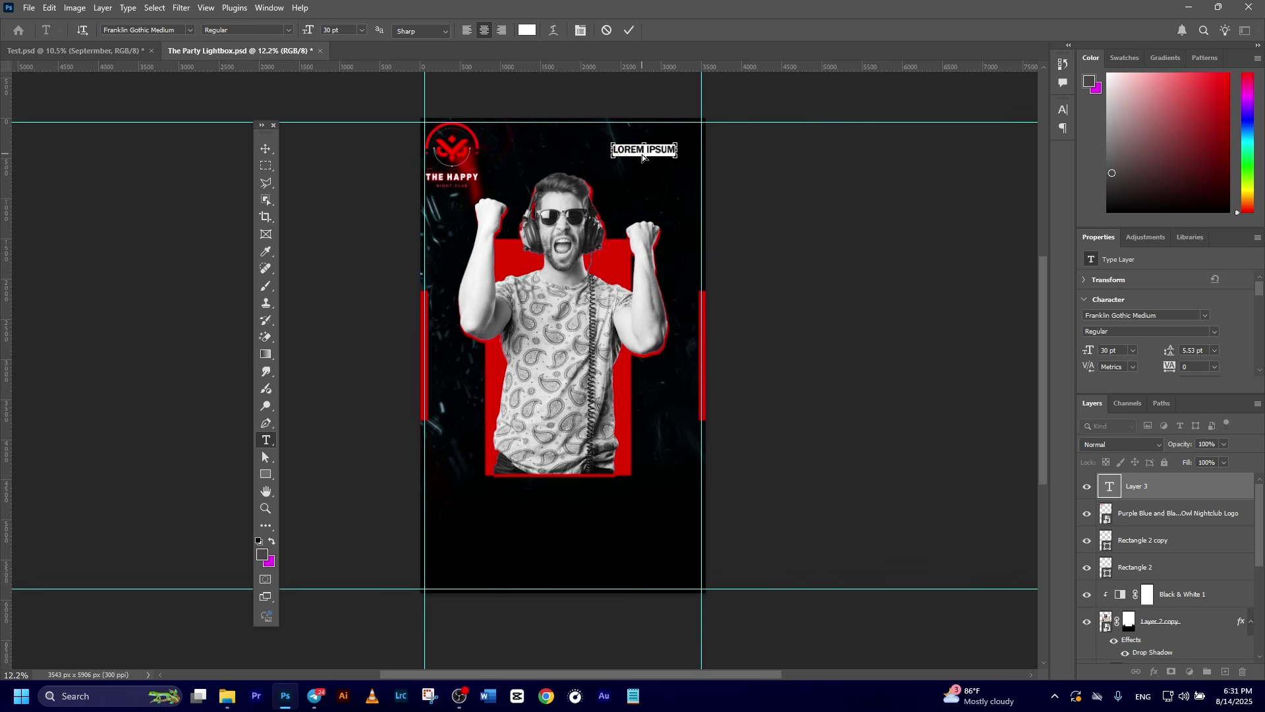
pyautogui.write('September')
pyautogui.hotkey('ctrl', 'Return')
pyautogui.press('v')
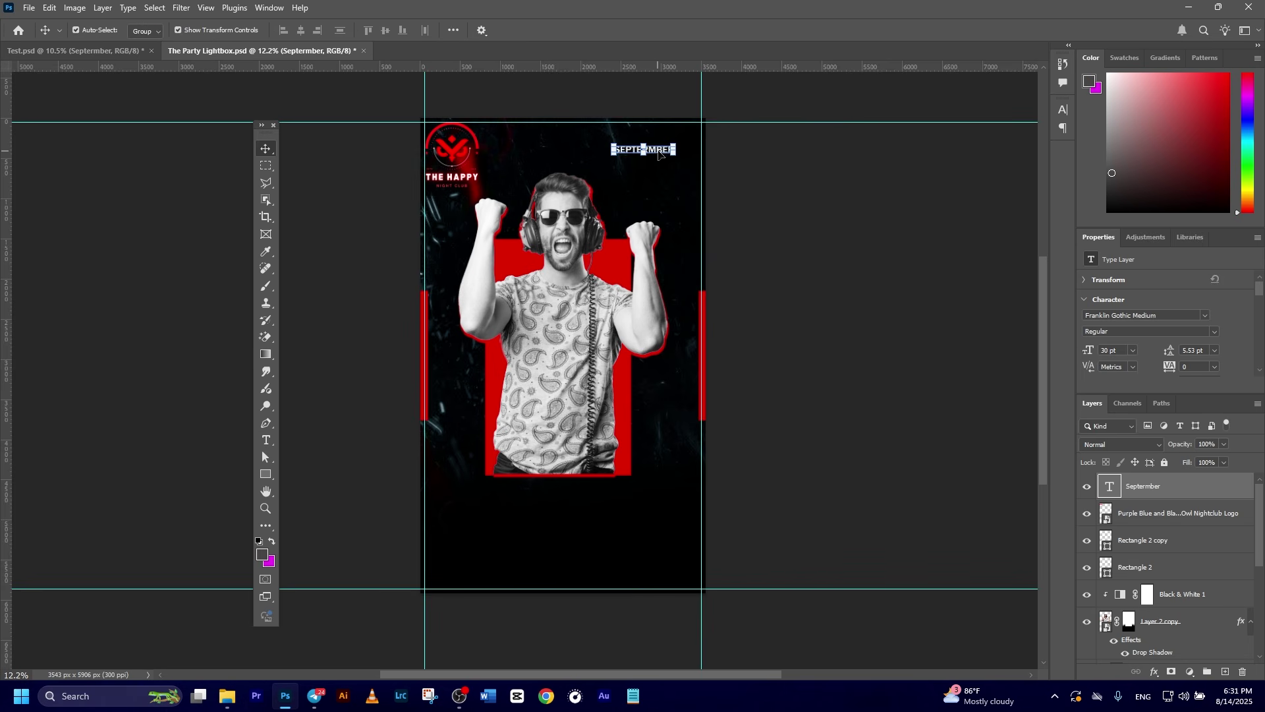
pyautogui.moveTo(661, 151); pyautogui.dragTo(687, 143)
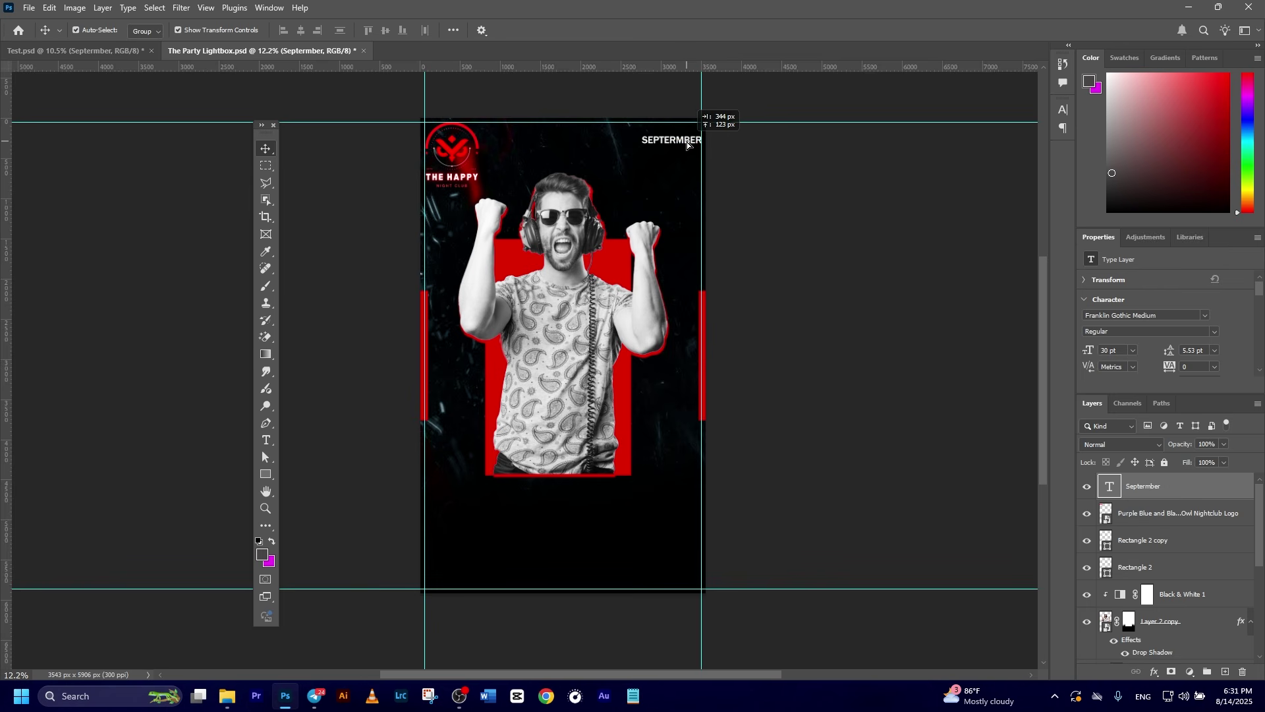
pyautogui.click(756, 192)
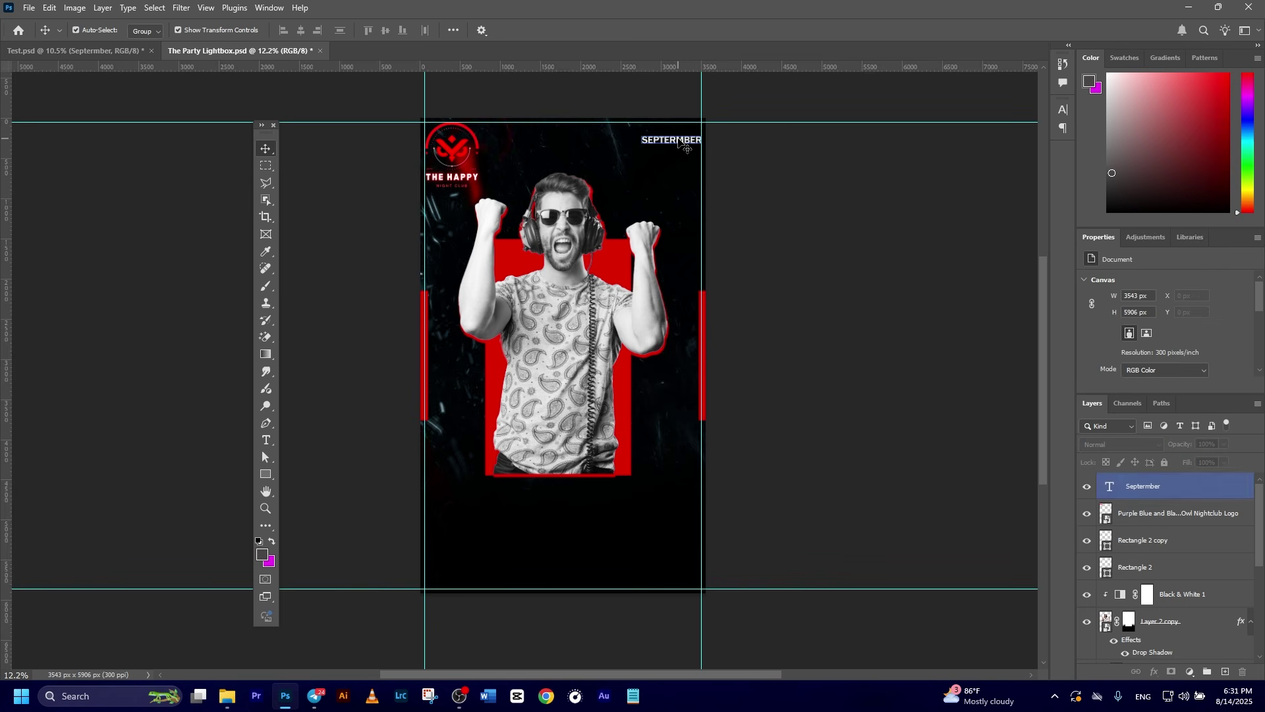
# - Duplicate the "Septermber" text layer and move the original straight down to form a second line beneath it
pyautogui.scroll(2, 676, 173)
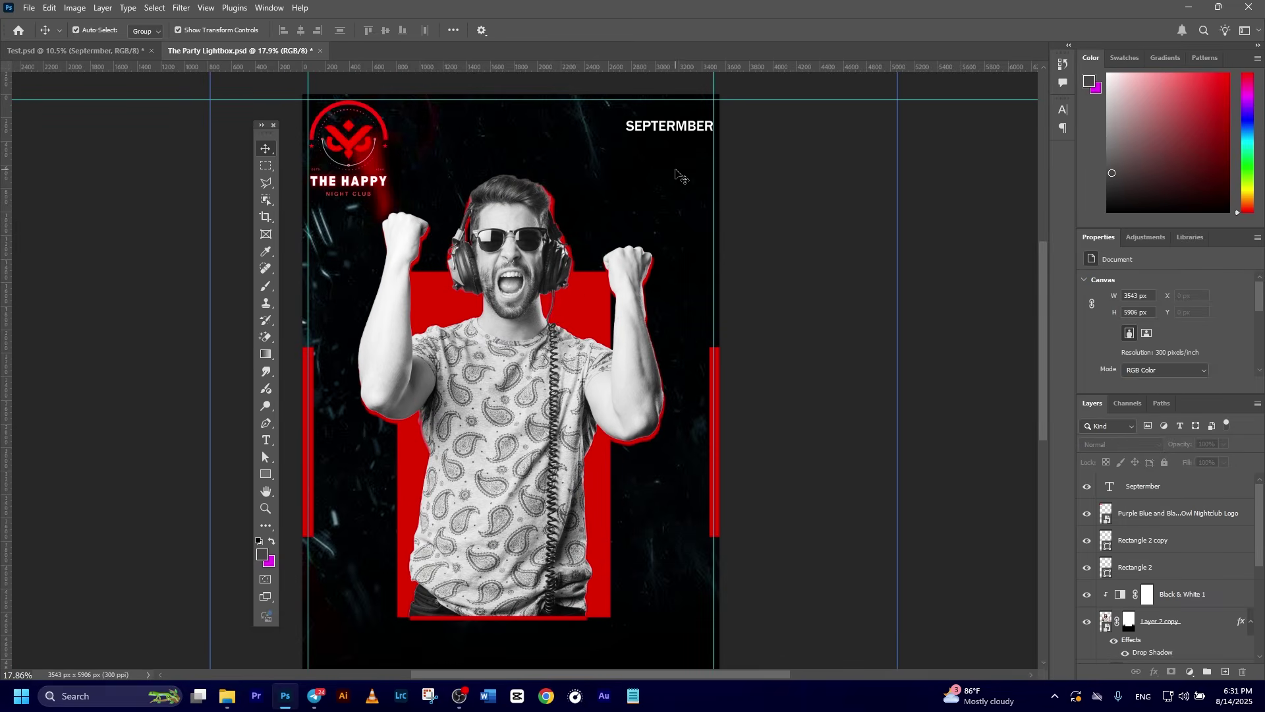
pyautogui.click(652, 133)
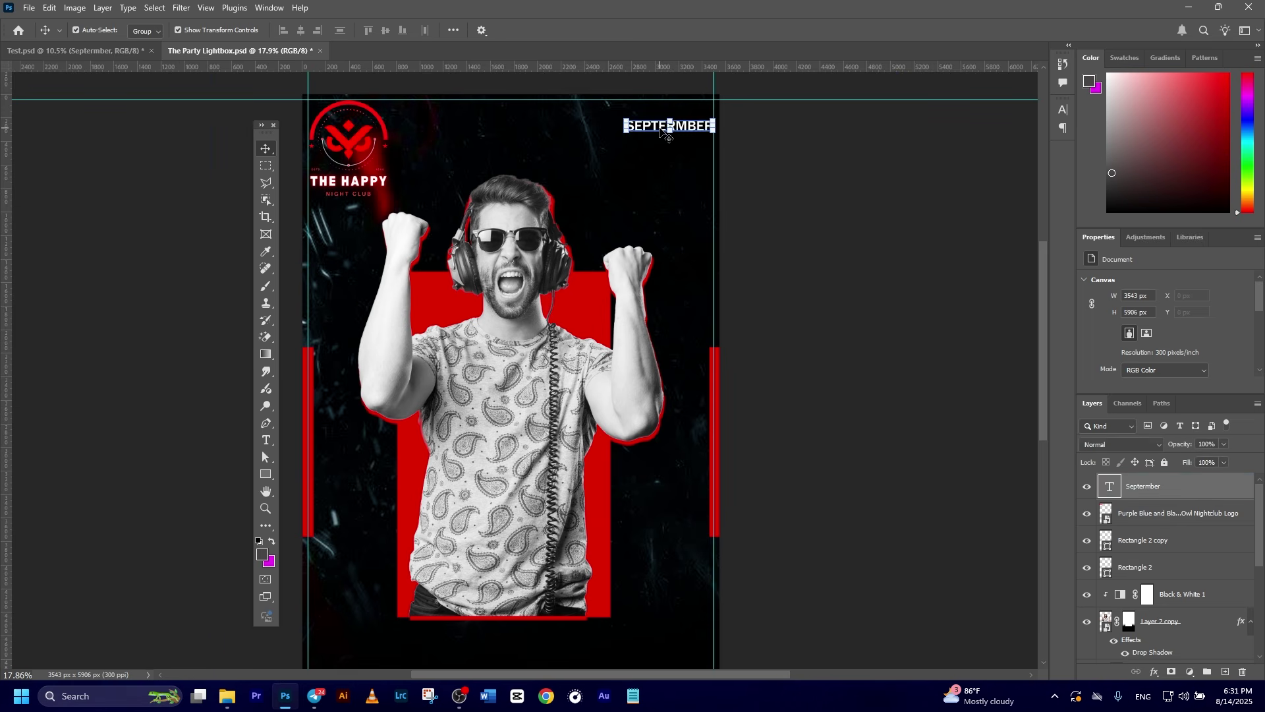
pyautogui.hotkey('ctrl', 'j')
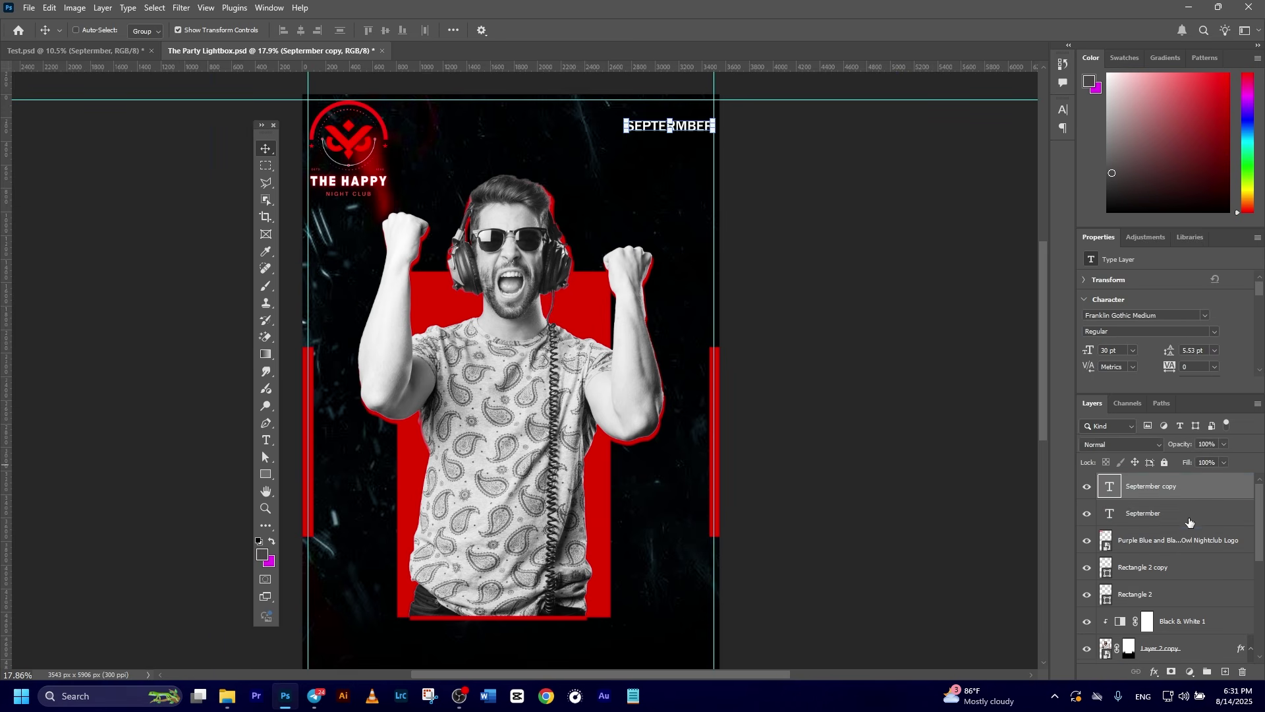
pyautogui.click(1186, 514)
pyautogui.hotkey('ctrl', 't')
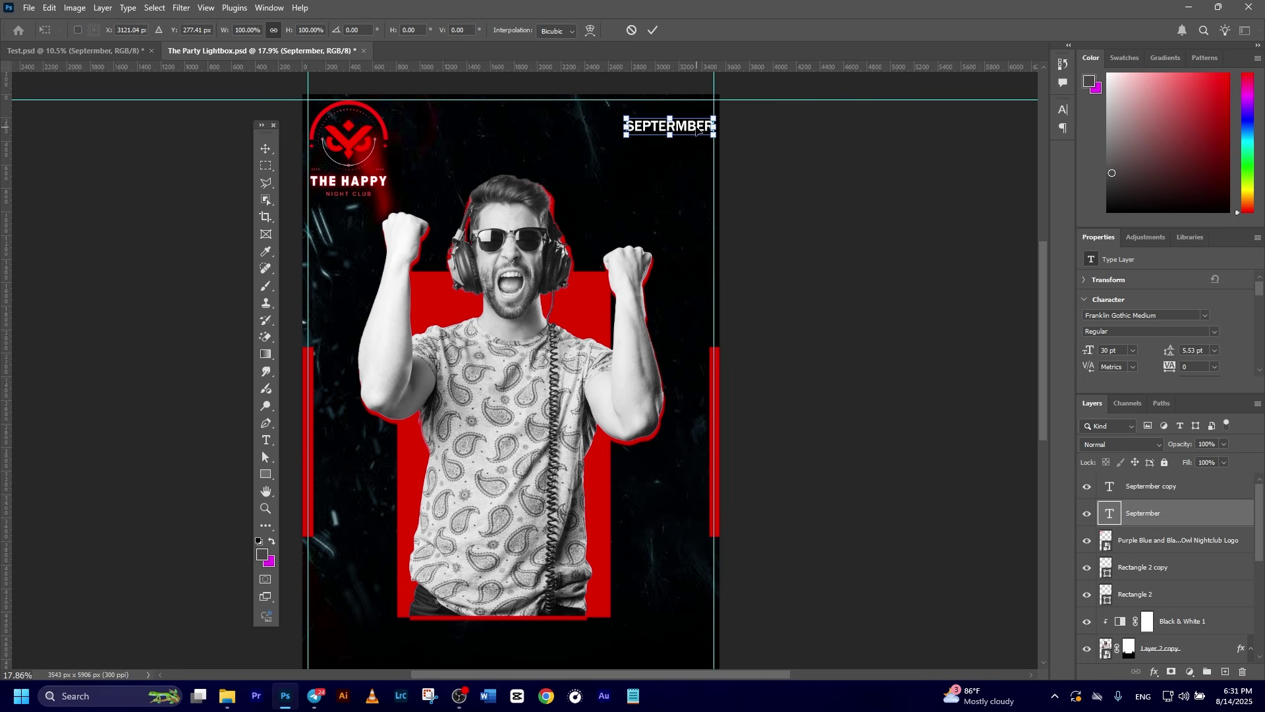
pyautogui.moveTo(697, 132); pyautogui.dragTo(697, 162)
pyautogui.click(656, 31)
pyautogui.click(780, 227)
# - Change the lower "Septermber" text line to read "08, 2025"
pyautogui.scroll(-3, 786, 238)
pyautogui.scroll(2, 662, 232)
pyautogui.doubleClick(662, 236)
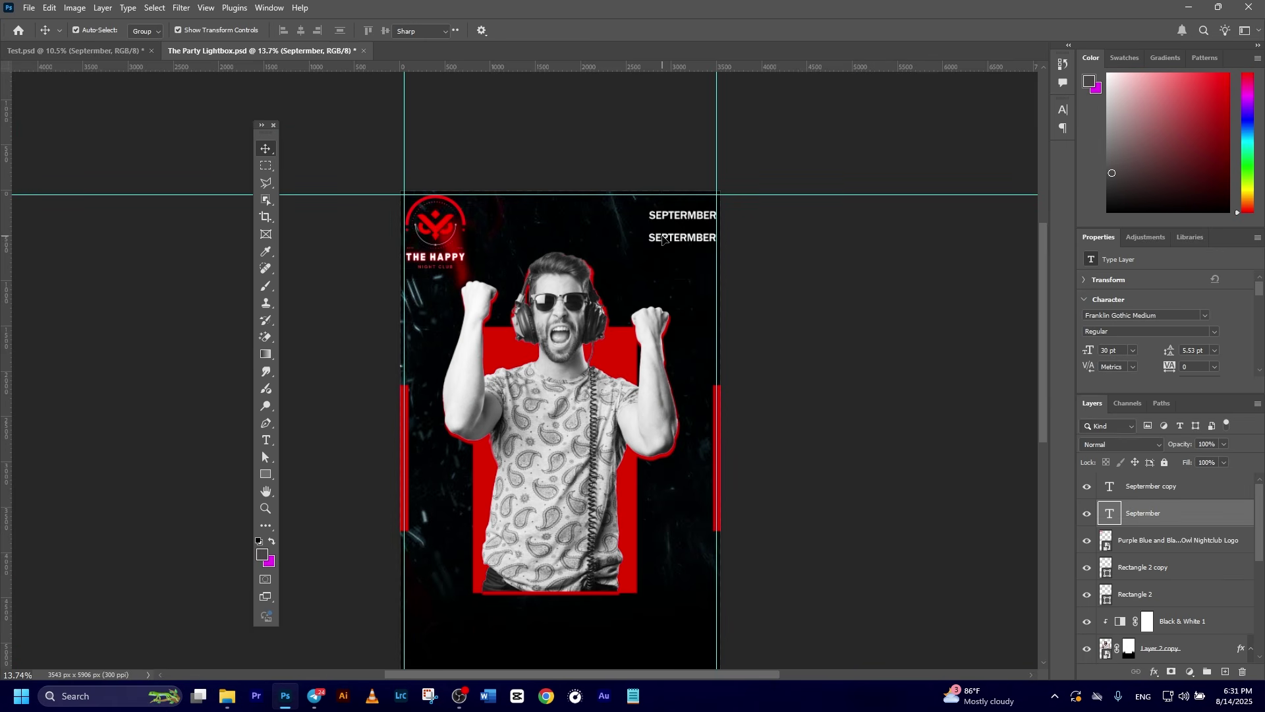
pyautogui.write('08')
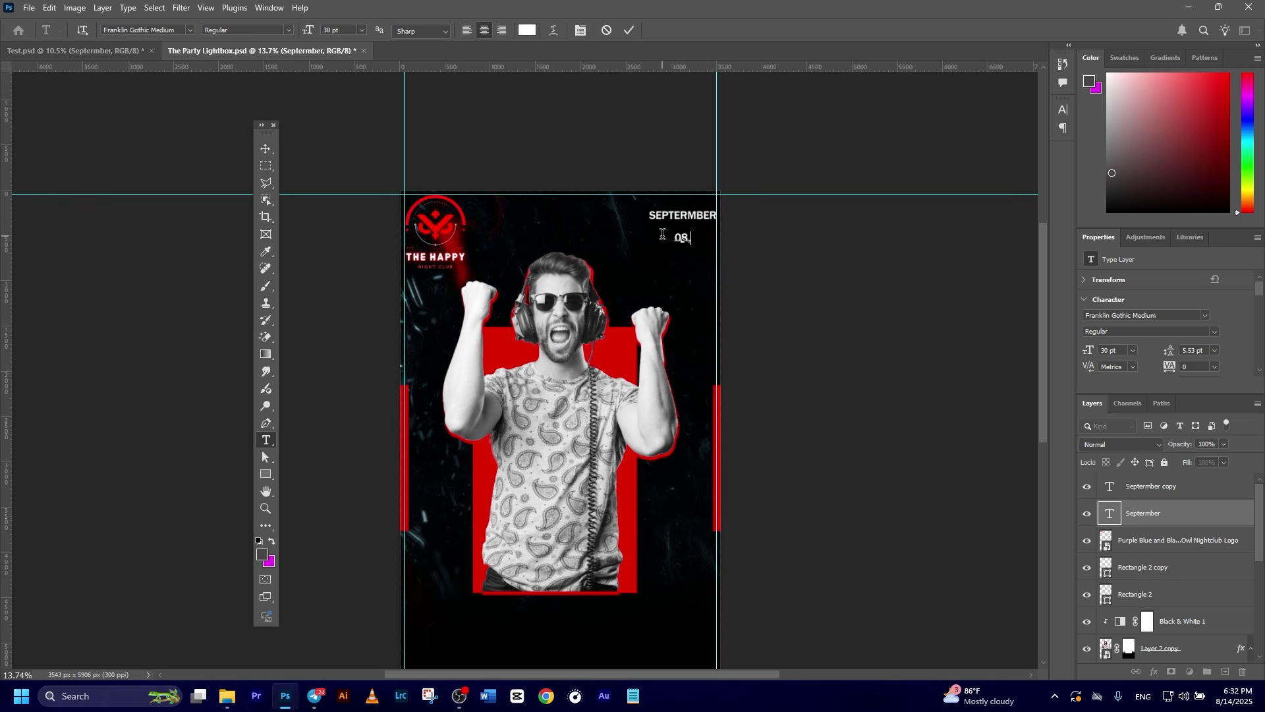
pyautogui.write(', 2025')
pyautogui.click(631, 30)
pyautogui.press('v')
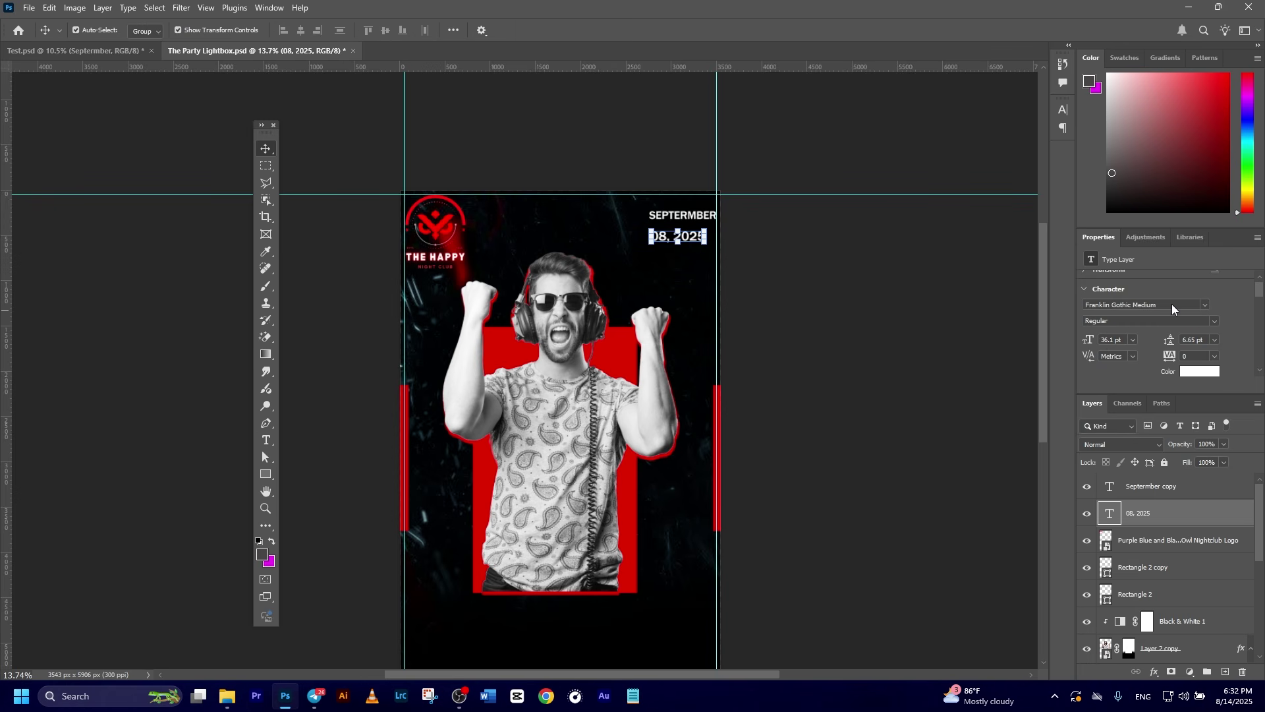
# - Change the text colour of the "08, 2025" line to red
pyautogui.click(1207, 329)
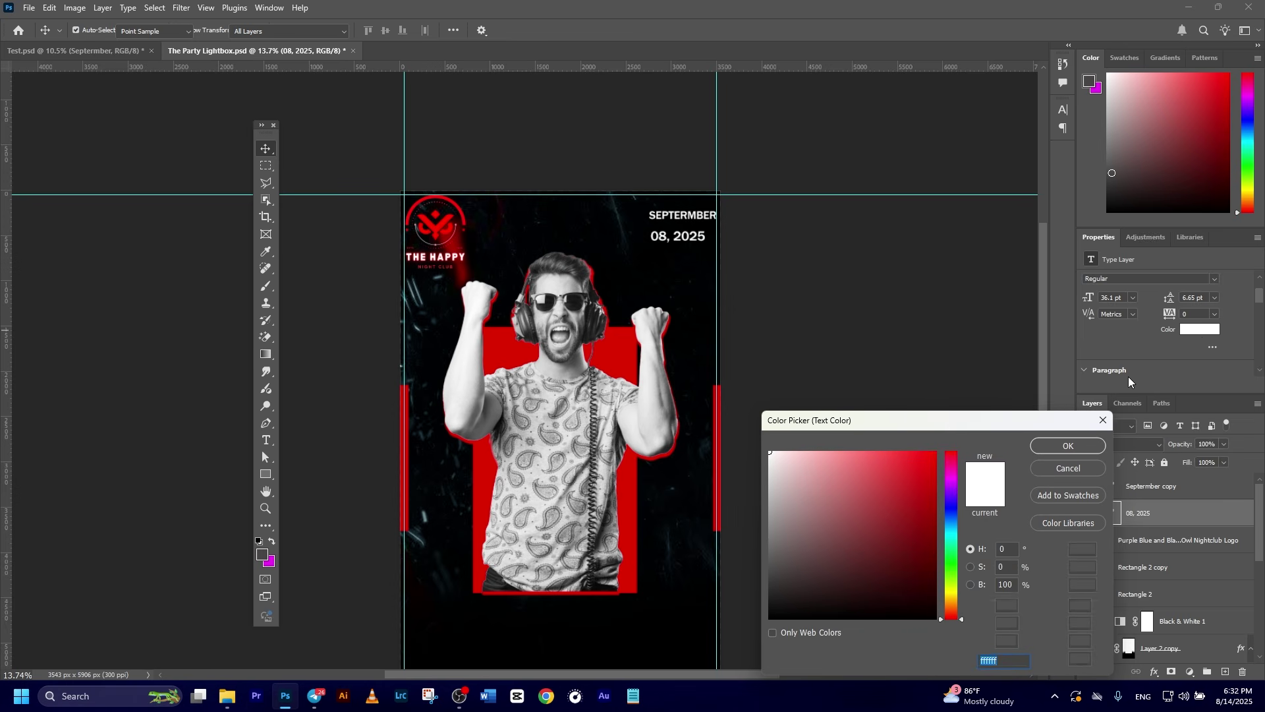
pyautogui.click(935, 453)
pyautogui.click(1063, 446)
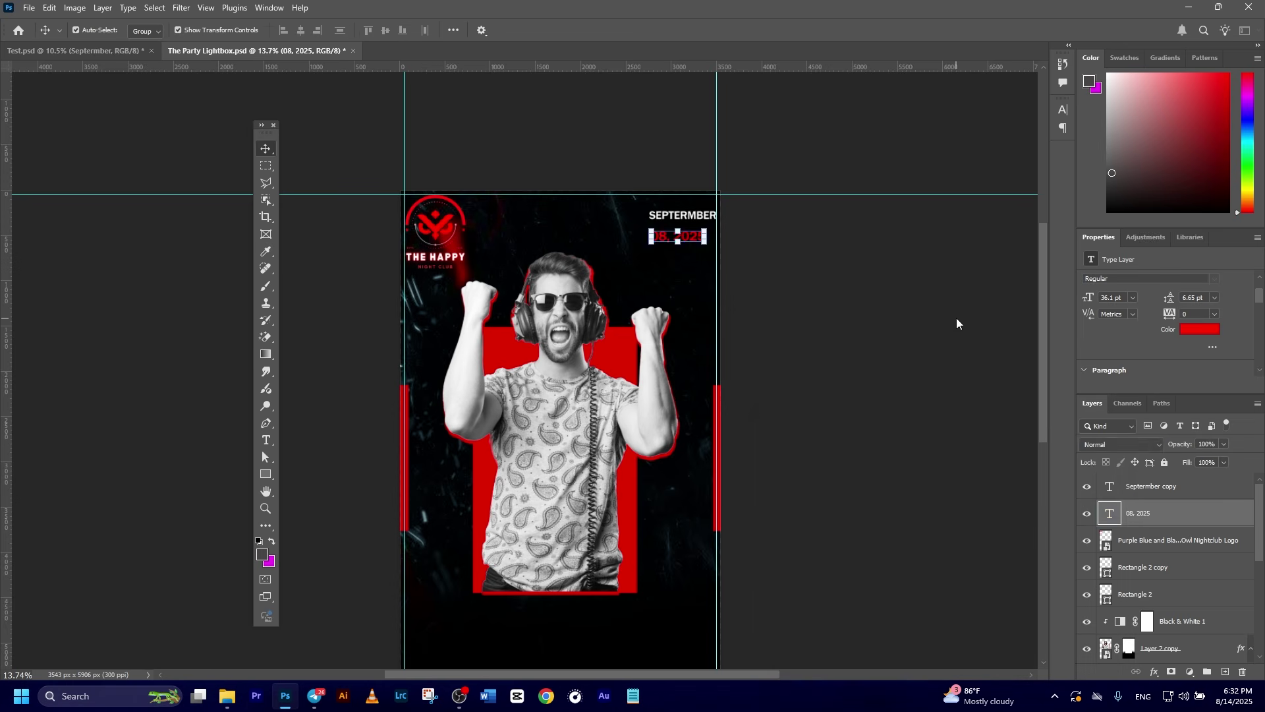
# - Align "08, 2025" directly beneath "Septermber" and enlarge it proportionally to about 126% to match that line's width
pyautogui.moveTo(694, 243); pyautogui.dragTo(699, 234)
pyautogui.scroll(4, 688, 243)
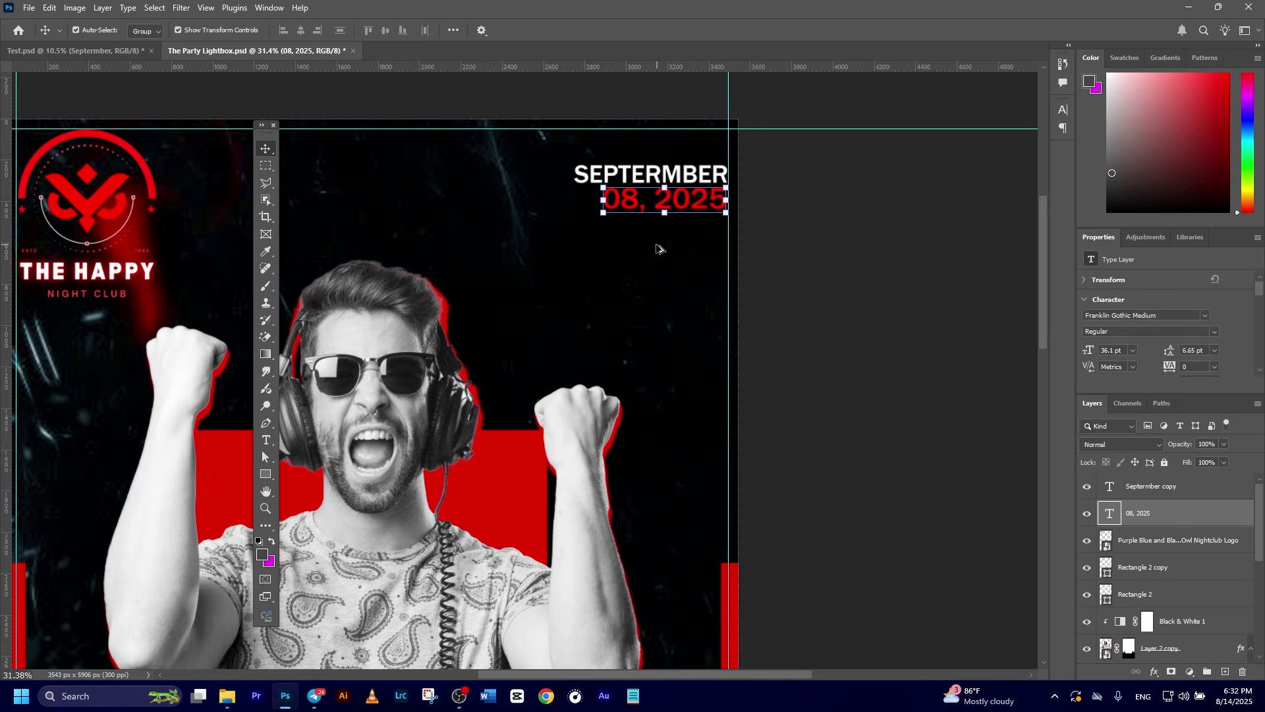
pyautogui.scroll(1, 688, 249)
pyautogui.moveTo(587, 258); pyautogui.dragTo(572, 261)
pyautogui.moveTo(725, 257); pyautogui.dragTo(739, 217)
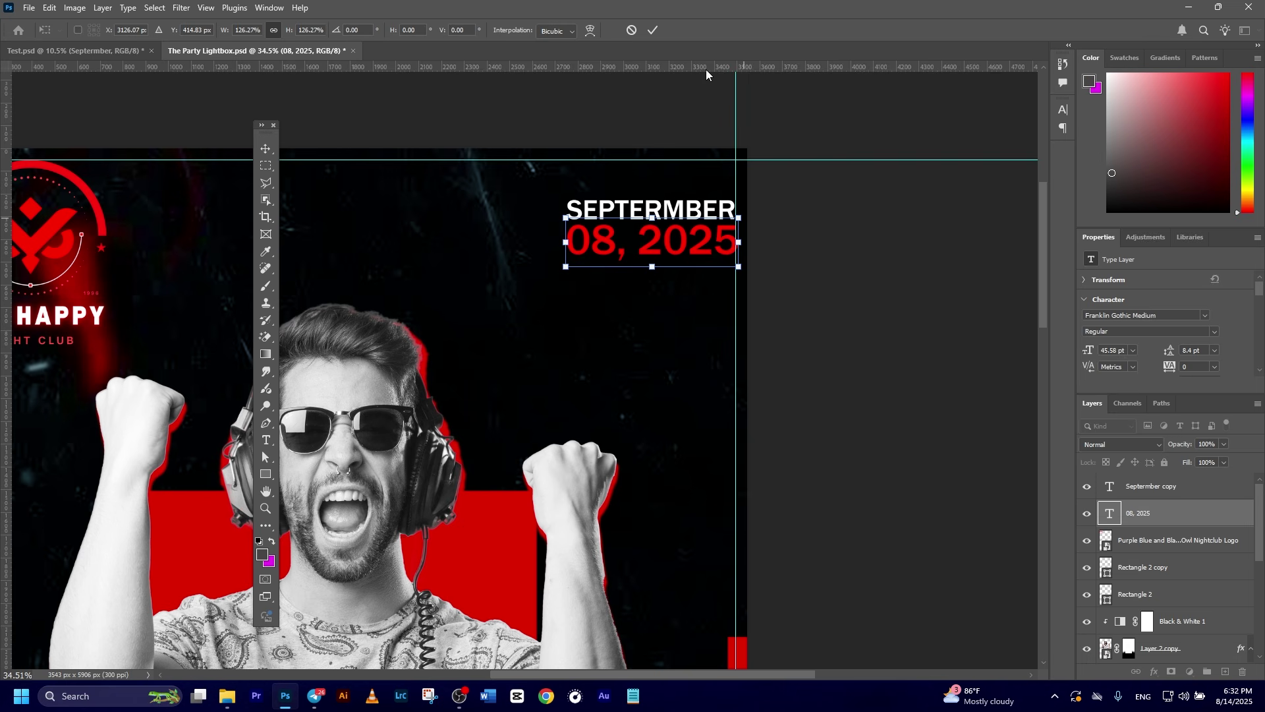
pyautogui.click(661, 28)
pyautogui.click(827, 214)
# - Select both date text lines and set their font to Impact
pyautogui.click(705, 210)
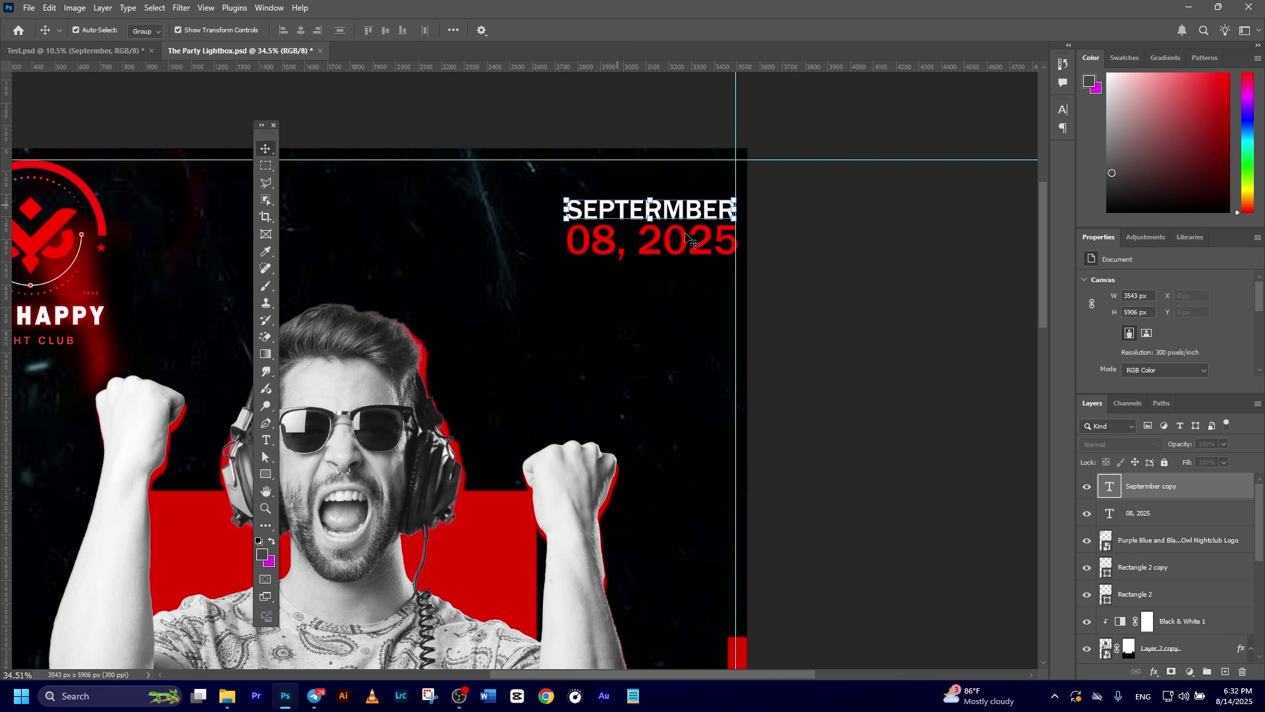
pyautogui.keyDown('shift'); pyautogui.click(709, 245); pyautogui.keyUp('shift')
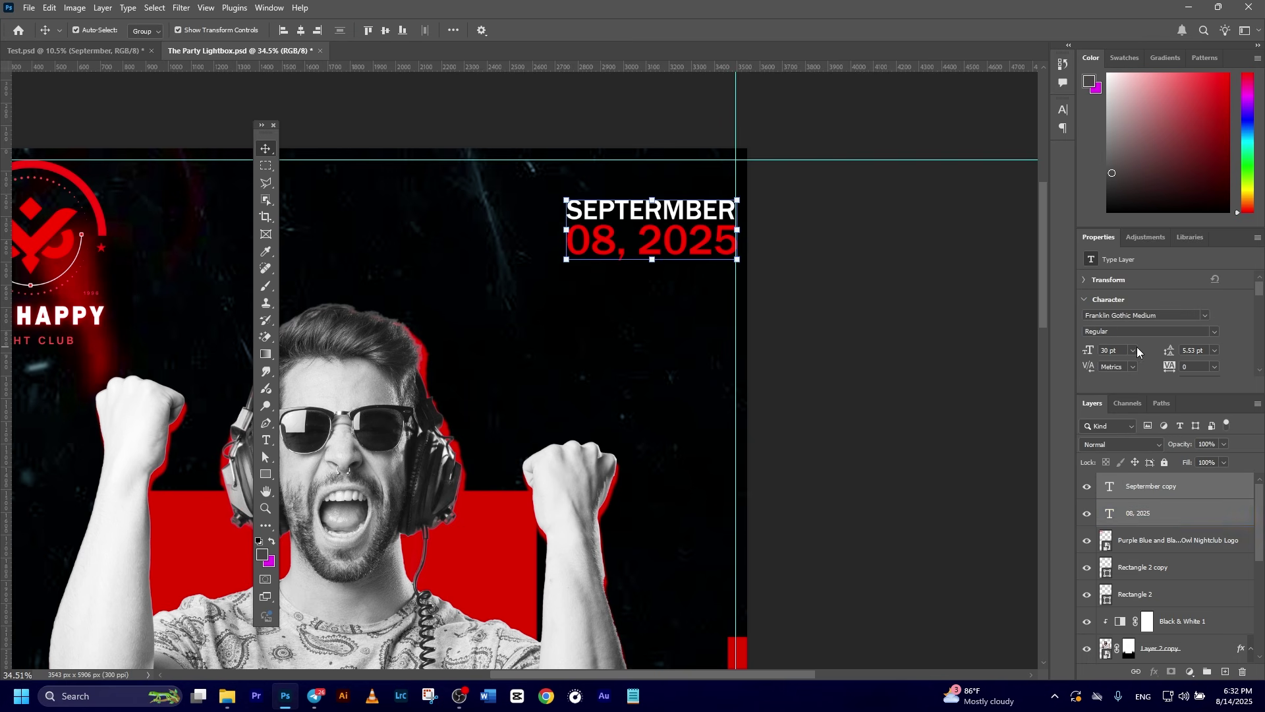
pyautogui.click(1204, 315)
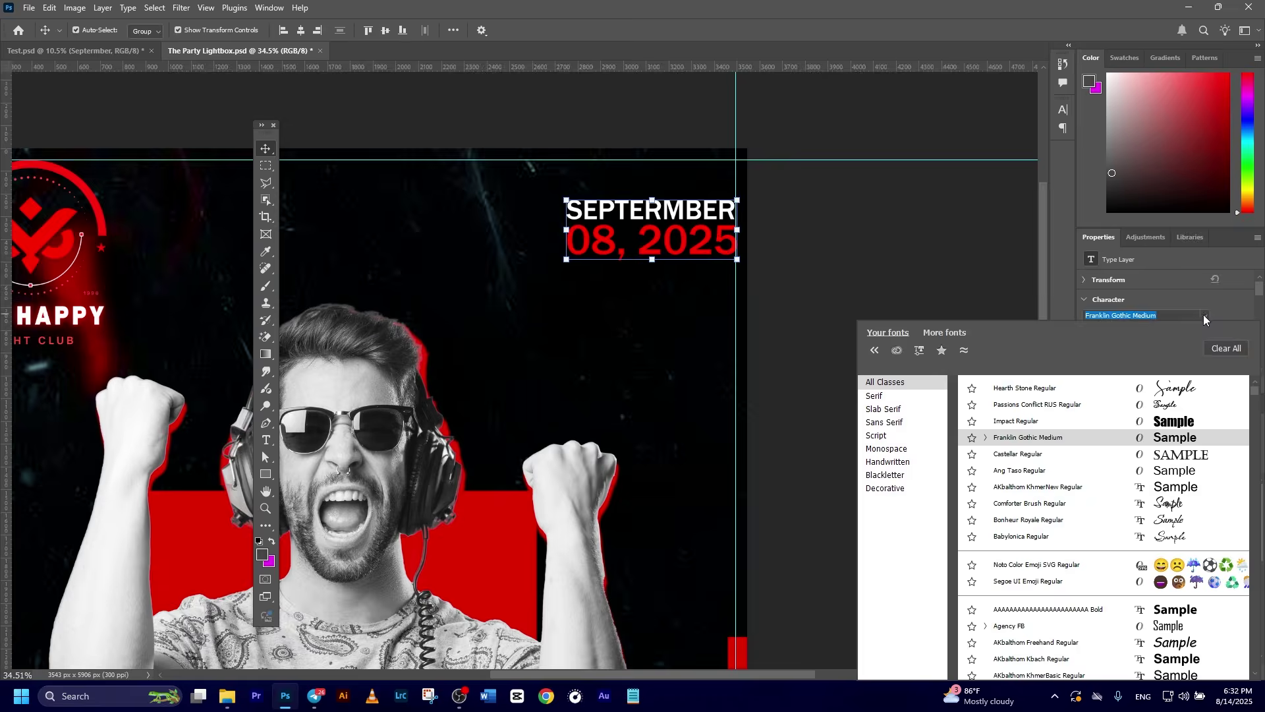
pyautogui.click(1164, 421)
pyautogui.click(902, 290)
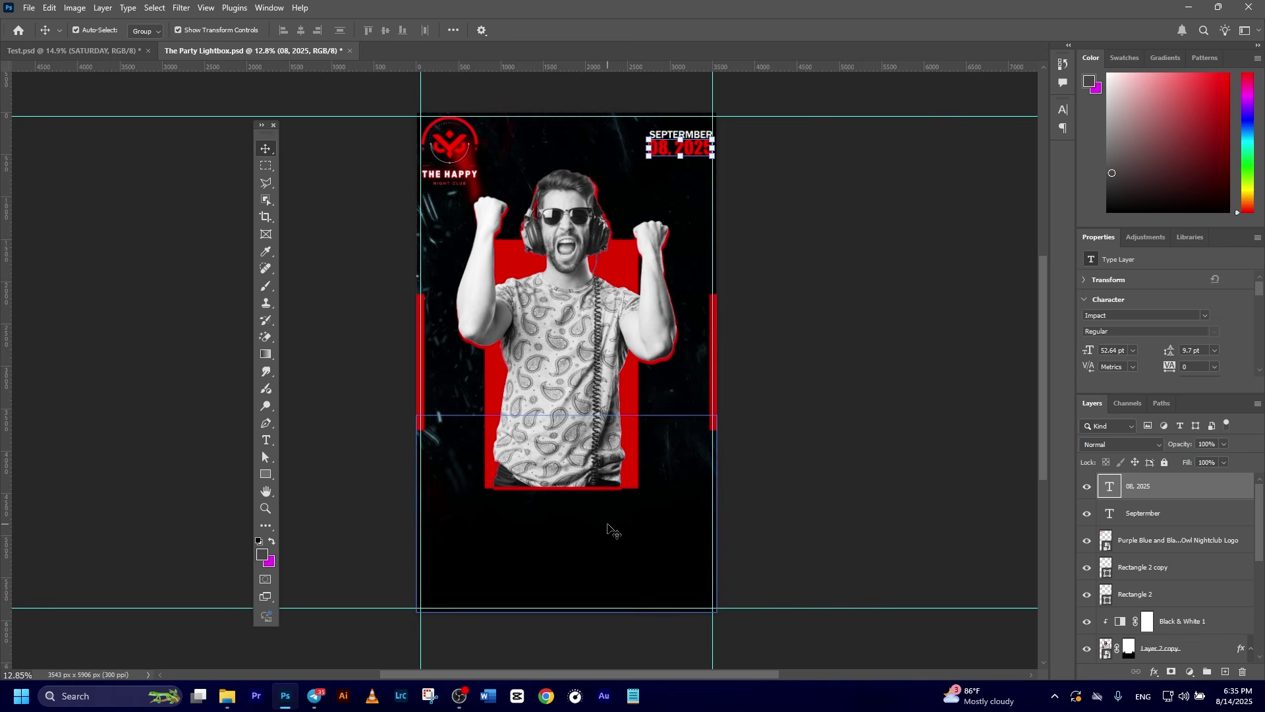
# - Add the large red text "SATURDAY" in Franklin Gothic Heavy at about 137.5 pt, centred just below the man
pyautogui.click(266, 440)
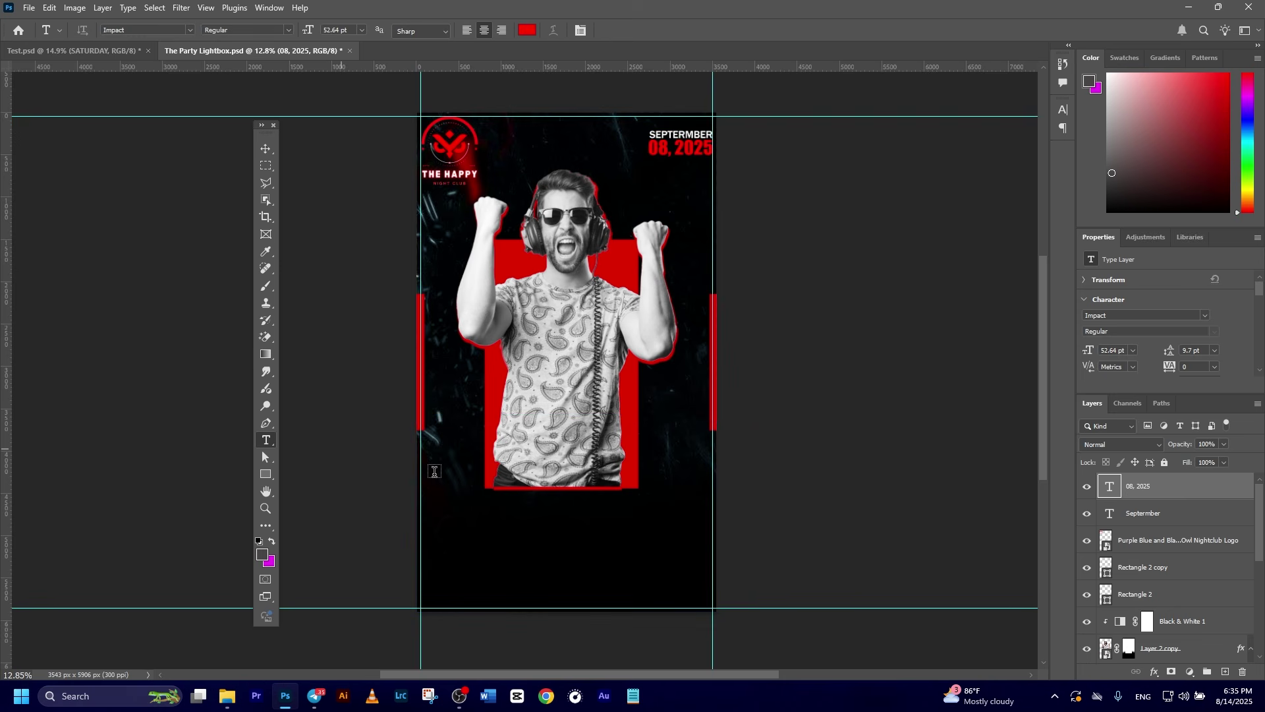
pyautogui.click(517, 513)
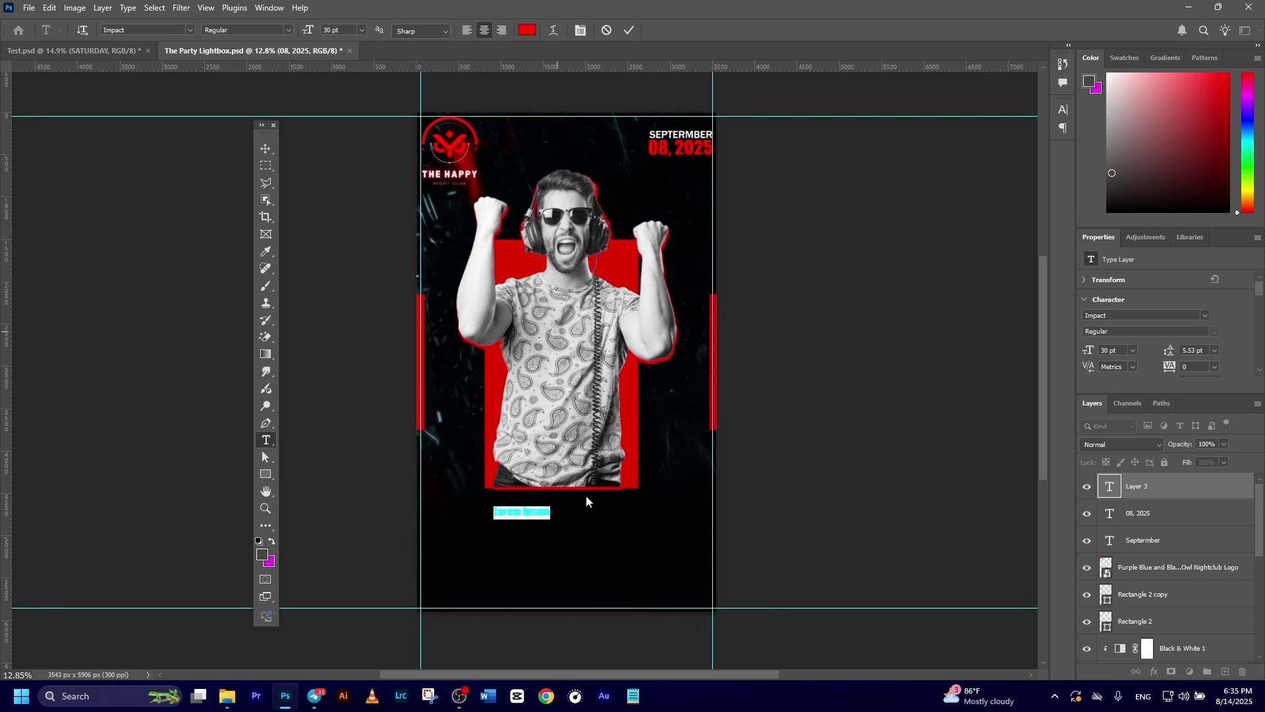
pyautogui.write('SATURDAY')
pyautogui.hotkey('ctrl', 'Return')
pyautogui.press('v')
pyautogui.hotkey('shift', 'Down')
pyautogui.hotkey('shift', 'Down')
pyautogui.click(956, 524)
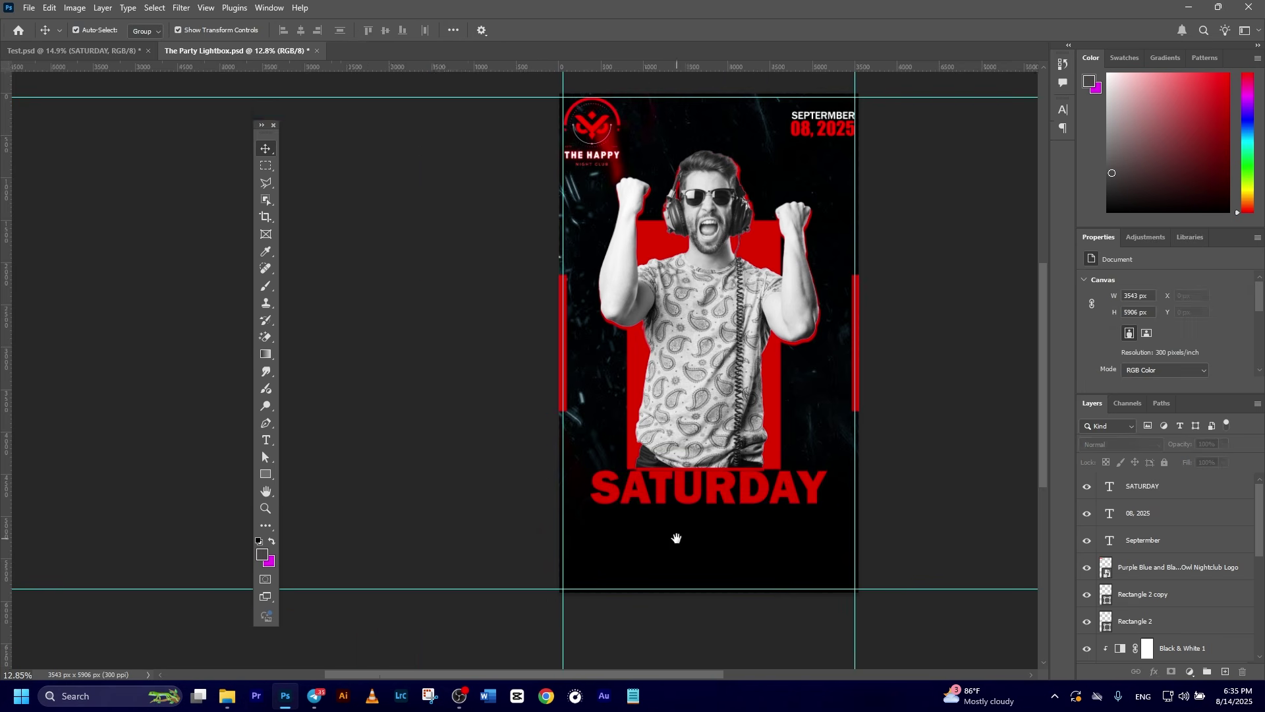
pyautogui.scroll(1, 652, 513)
pyautogui.scroll(1, 652, 514)
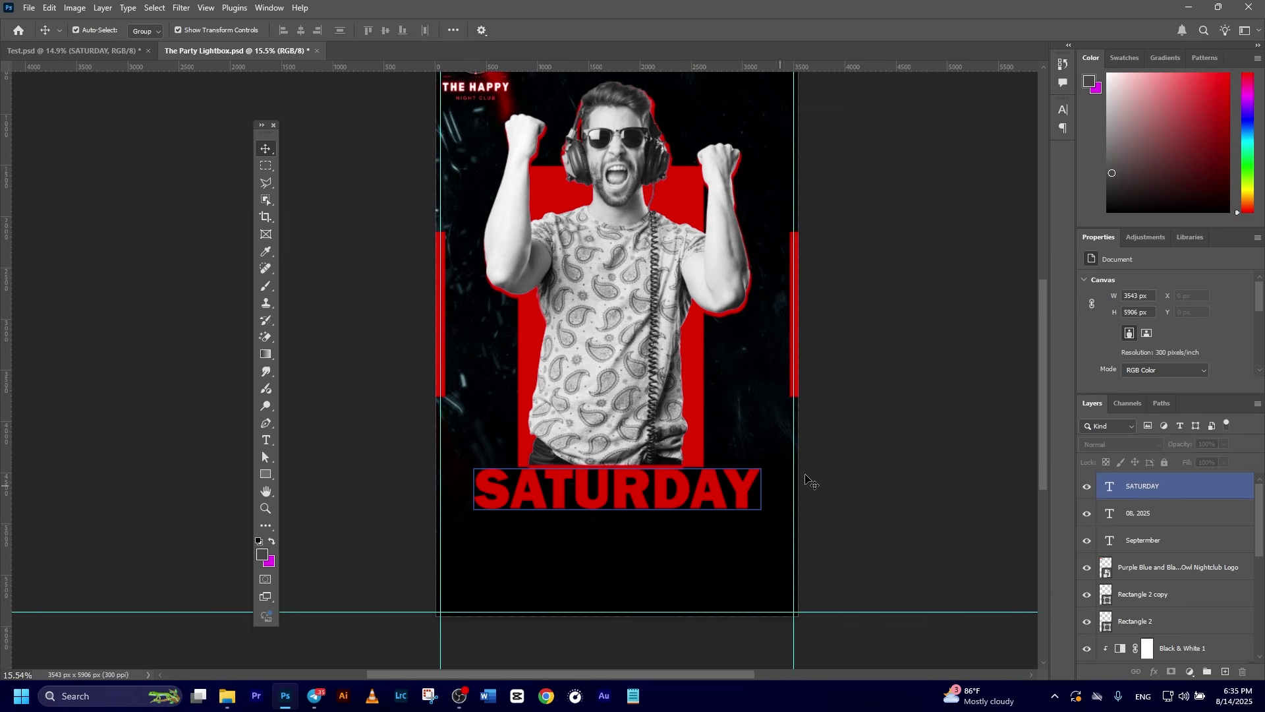
pyautogui.scroll(1, 259, 119)
pyautogui.hotkey('ctrl', 'z')
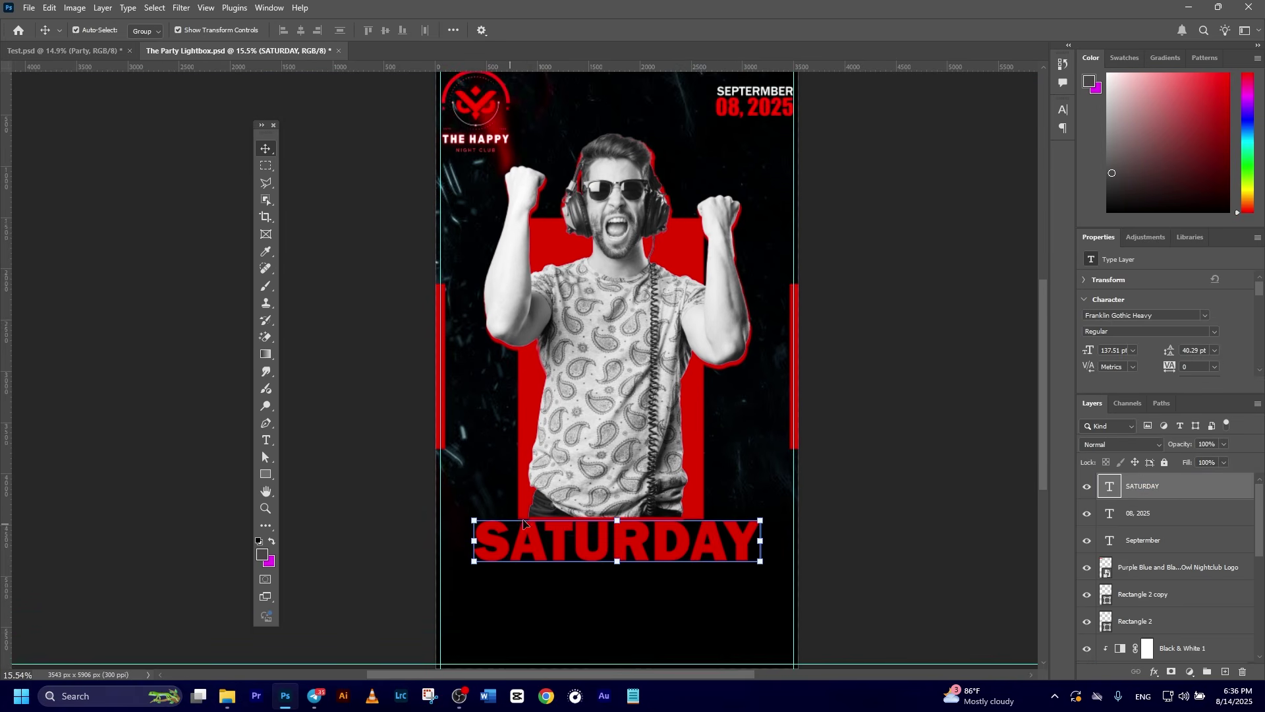
# - Add the white script text "Party" in Hearth Stone at about 149.5 pt, centred and overlapping the top of "SATURDAY"
pyautogui.click(265, 442)
pyautogui.press('v')
pyautogui.hotkey('ctrl', 'v')
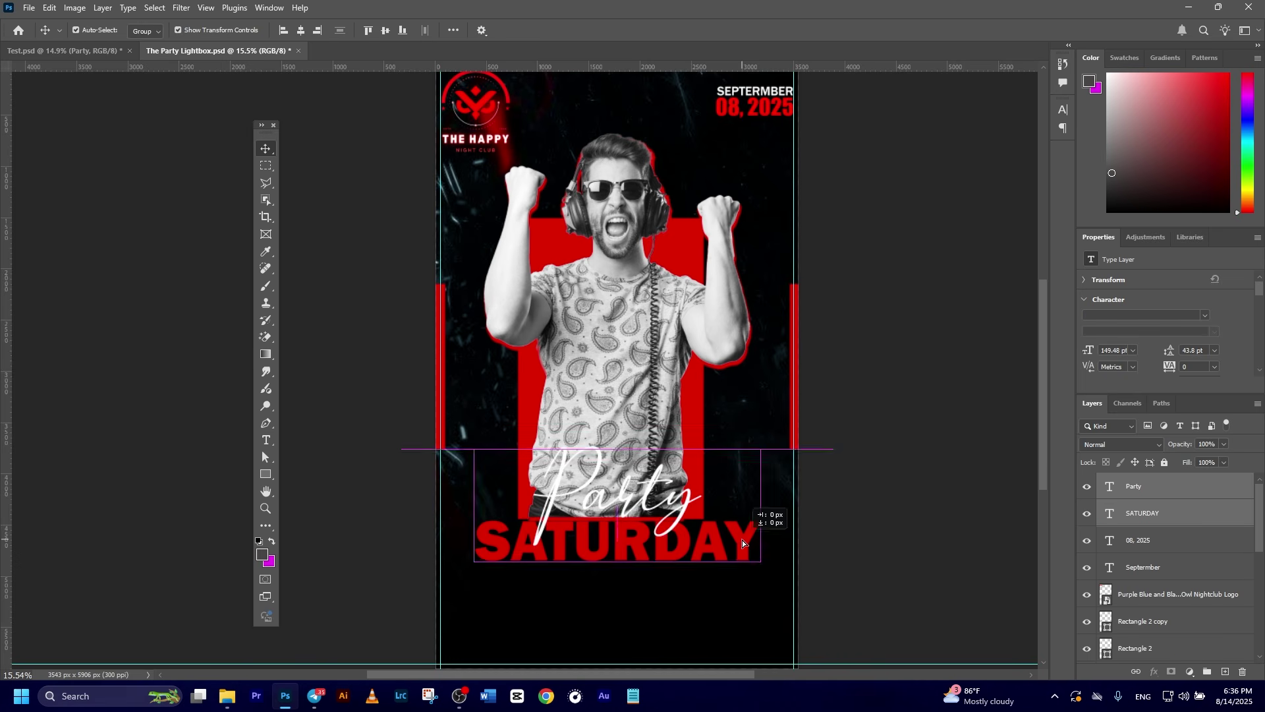
pyautogui.click(863, 531)
pyautogui.scroll(-1, 863, 530)
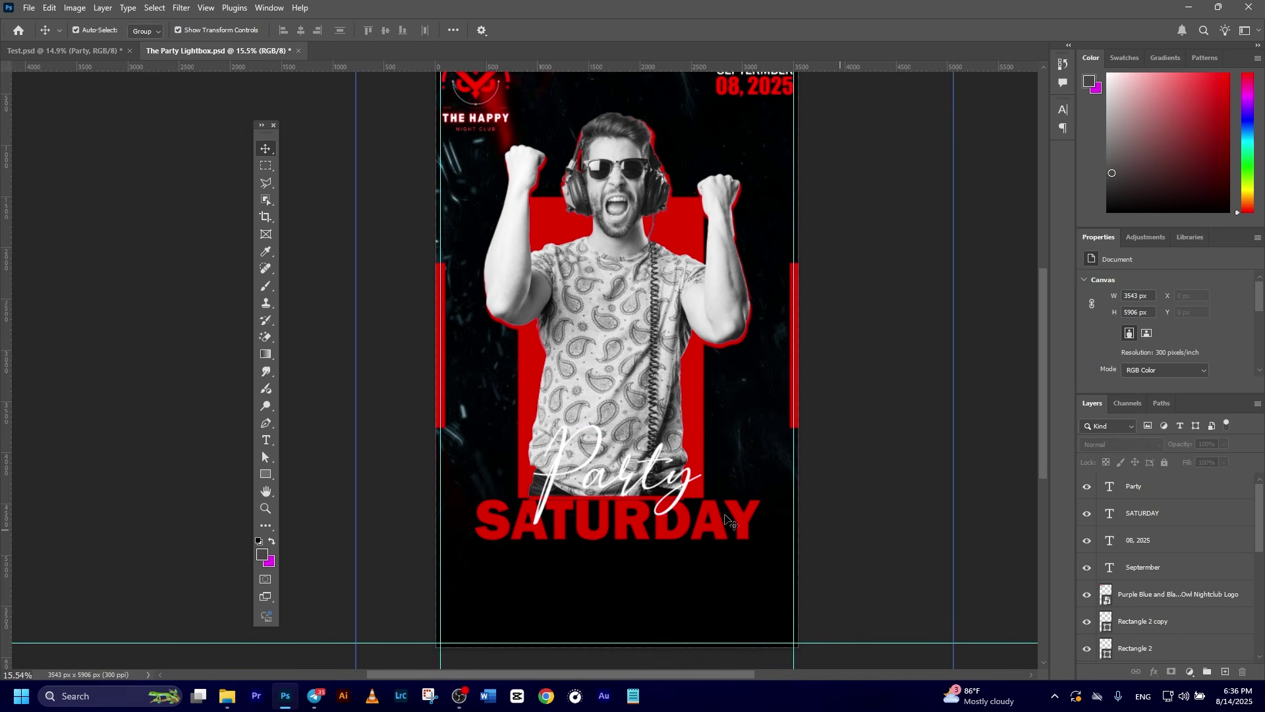
# - Apply a black Drop Shadow to "Party" with 100% opacity, 101° angle, 33 px distance, 5% spread and 10 px size
pyautogui.click(611, 464)
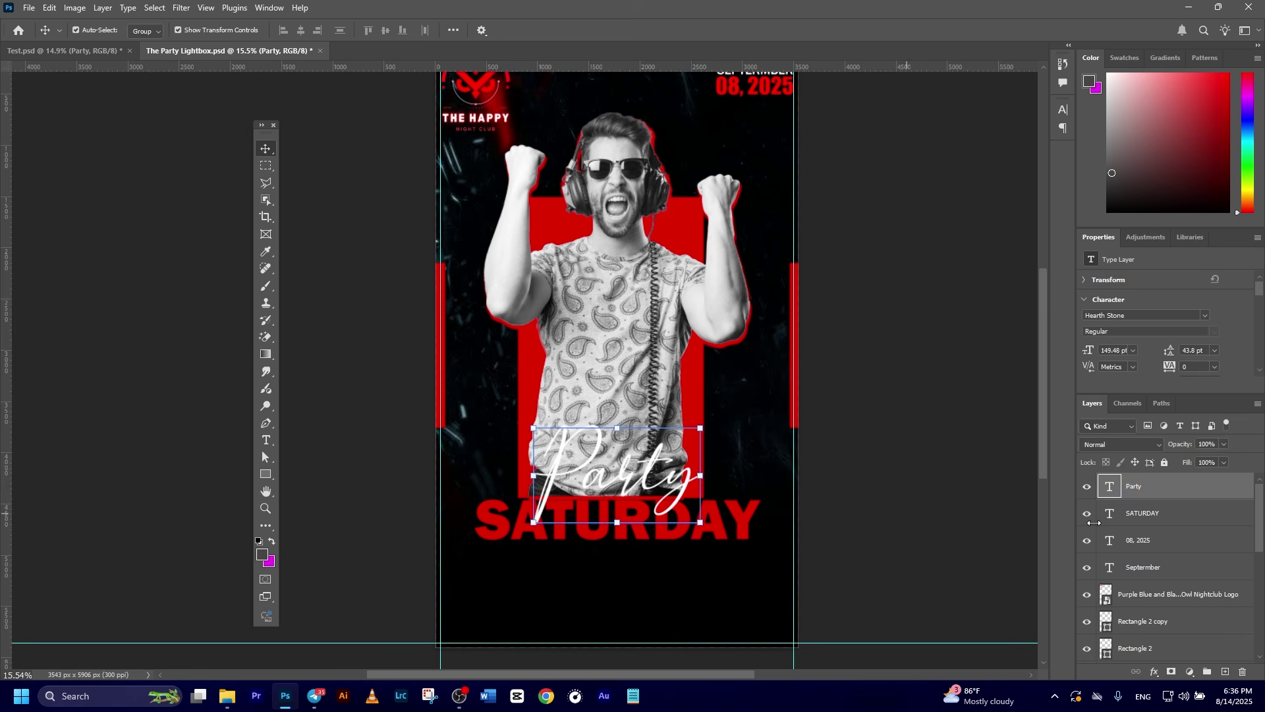
pyautogui.click(1154, 671)
pyautogui.click(1173, 541)
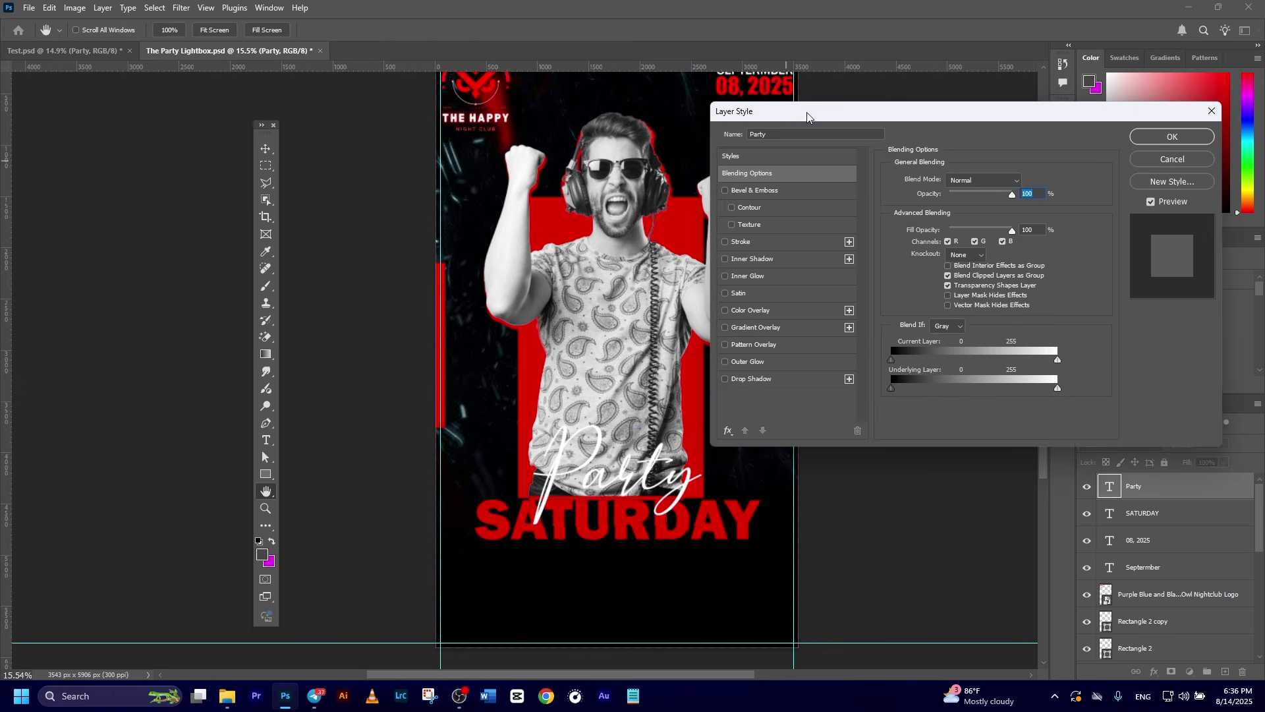
pyautogui.moveTo(810, 114); pyautogui.dragTo(803, 122)
pyautogui.click(745, 385)
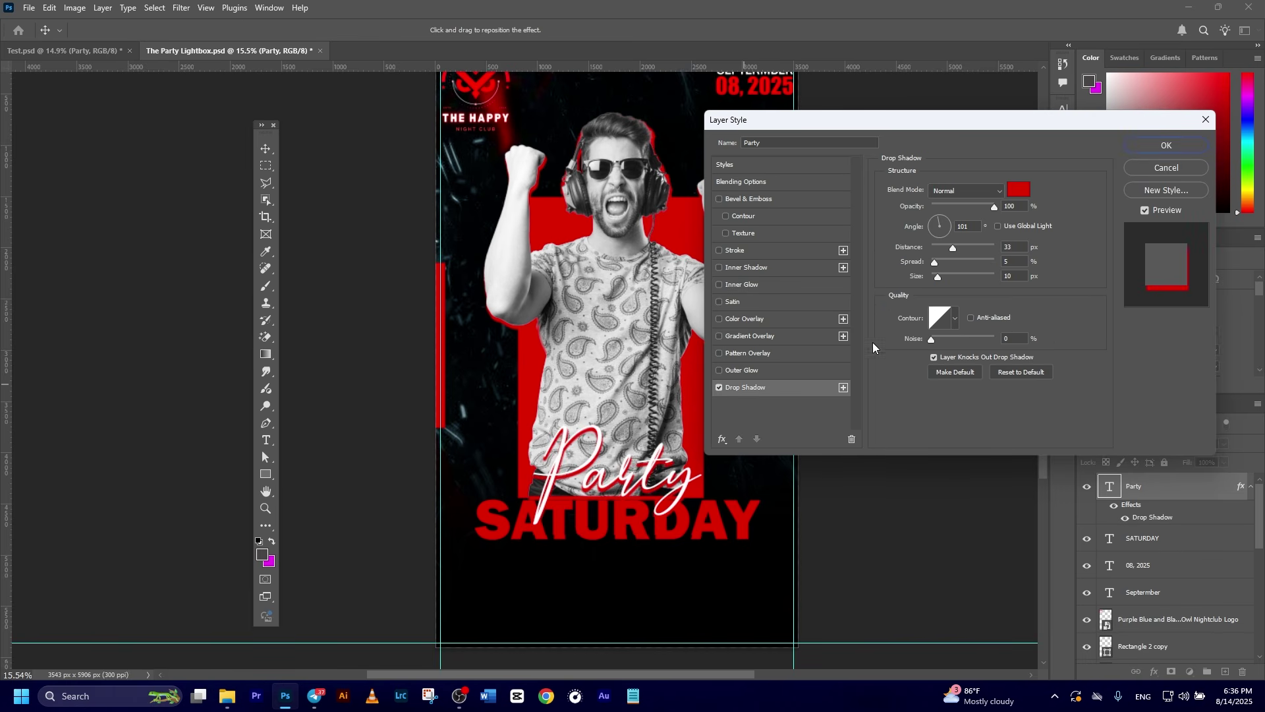
pyautogui.click(1015, 191)
pyautogui.click(772, 615)
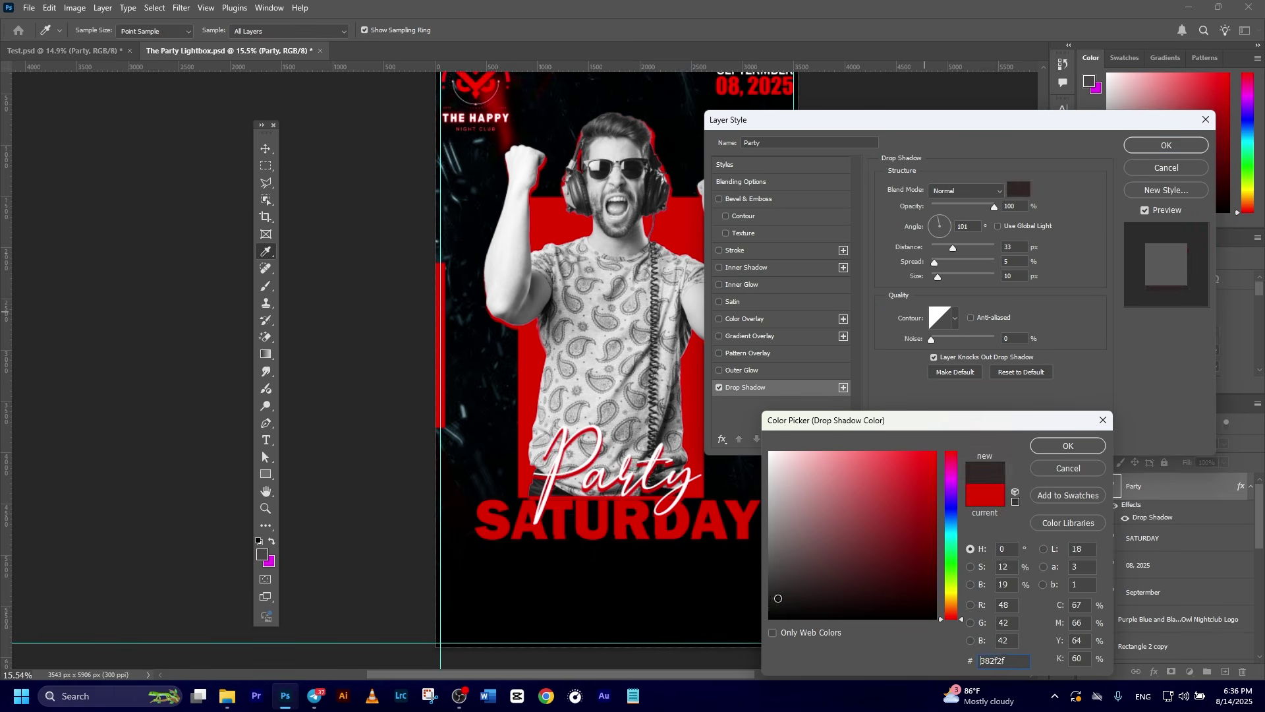
pyautogui.click(1067, 445)
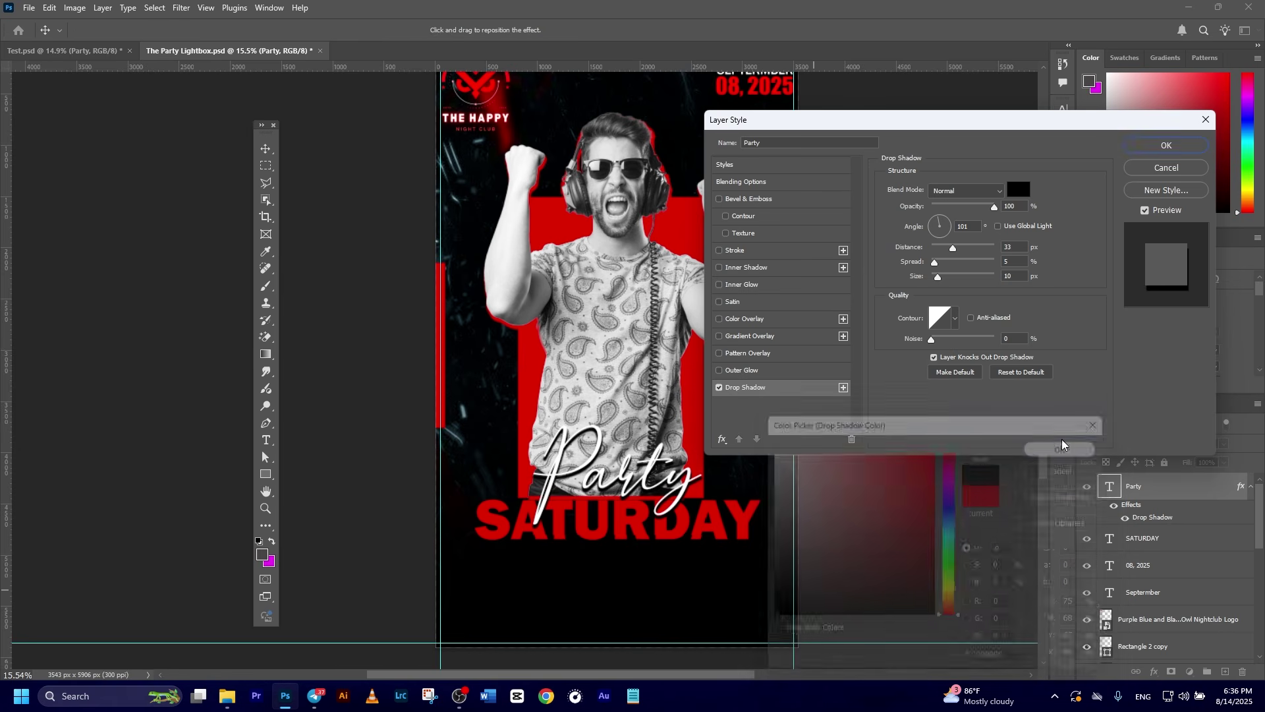
pyautogui.click(1172, 147)
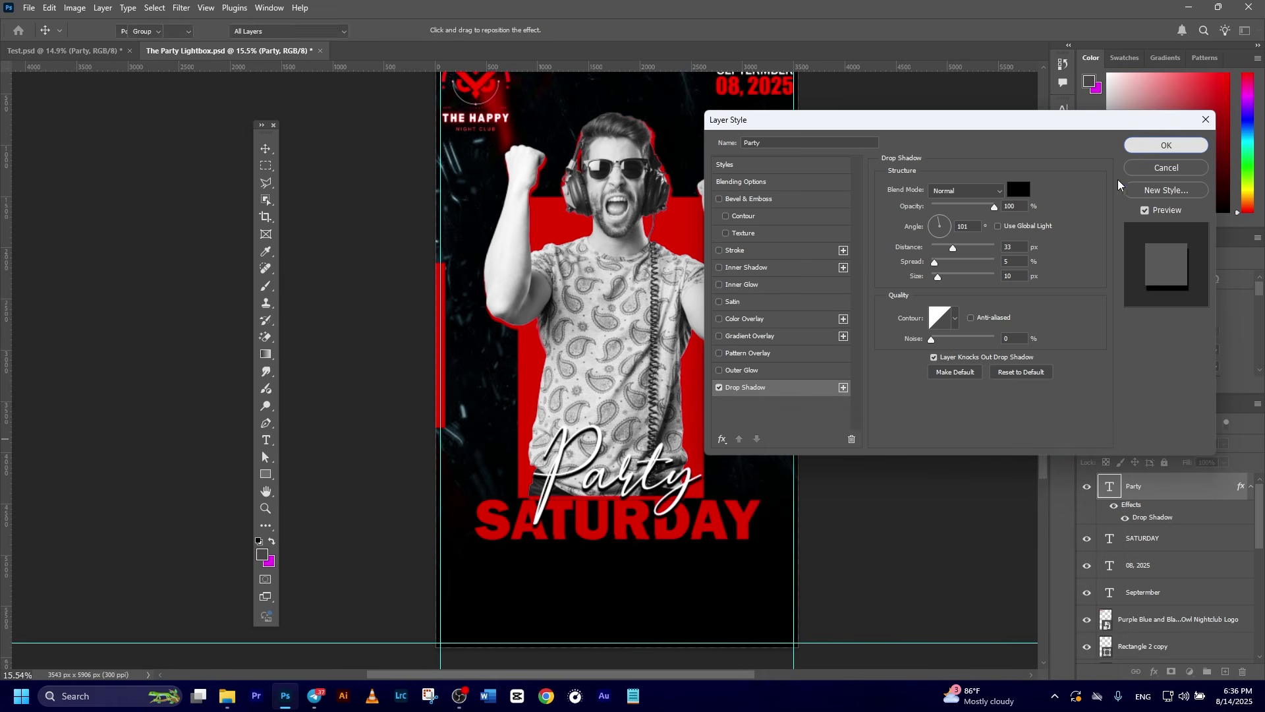
# - Add the white Hearth Stone text "Music By" and a red "DJ.NAME" line beneath it, centred under "SATURDAY"
pyautogui.click(277, 447)
pyautogui.scroll(-2, 277, 446)
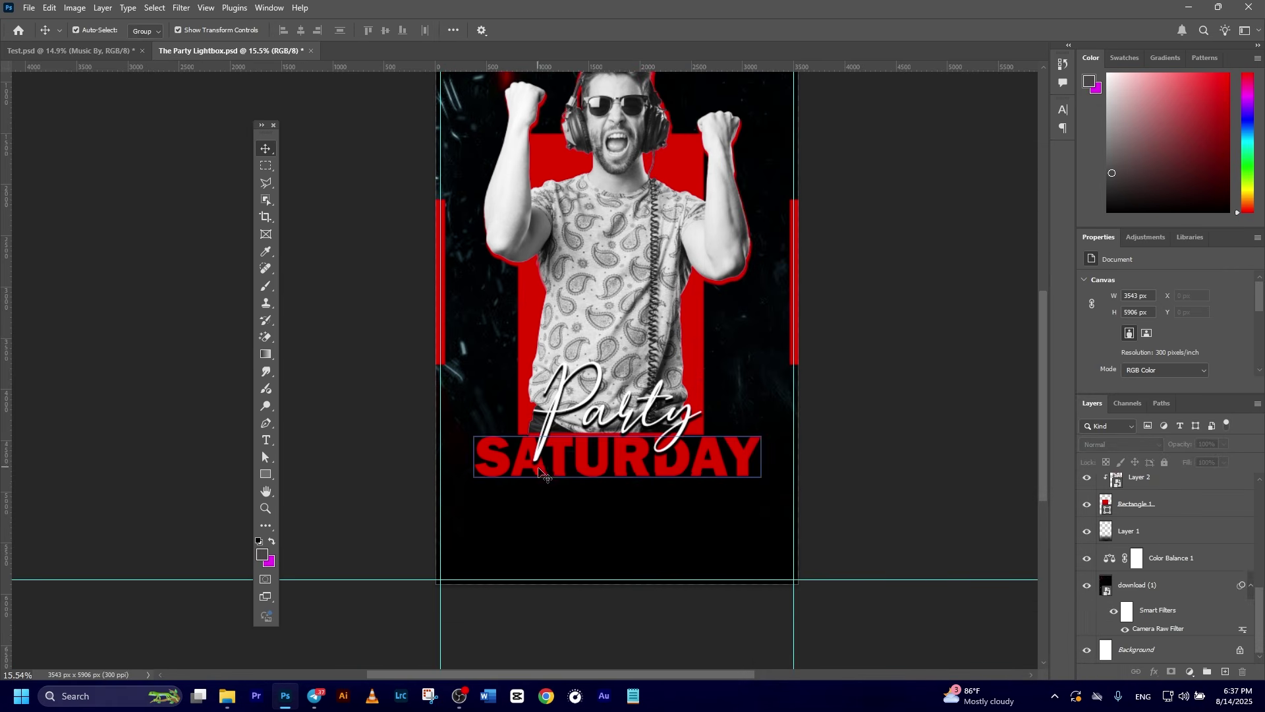
pyautogui.click(593, 496)
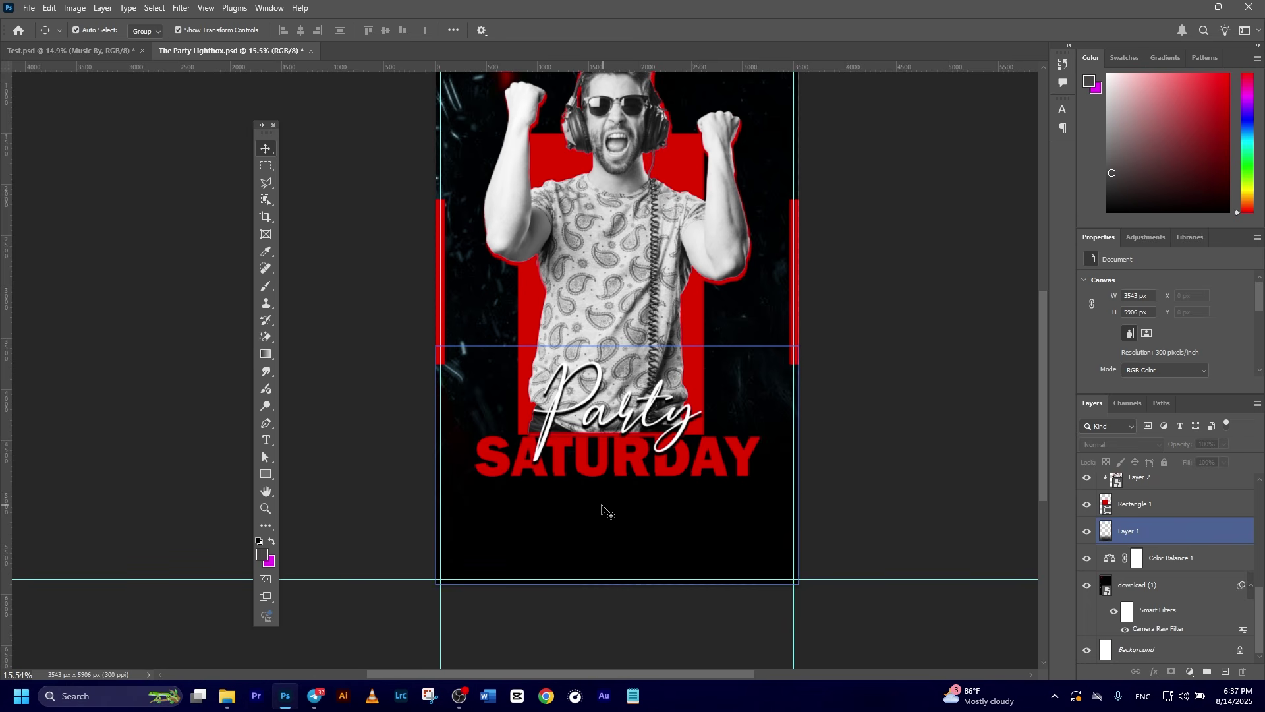
pyautogui.click(287, 466)
pyautogui.click(267, 441)
pyautogui.click(614, 513)
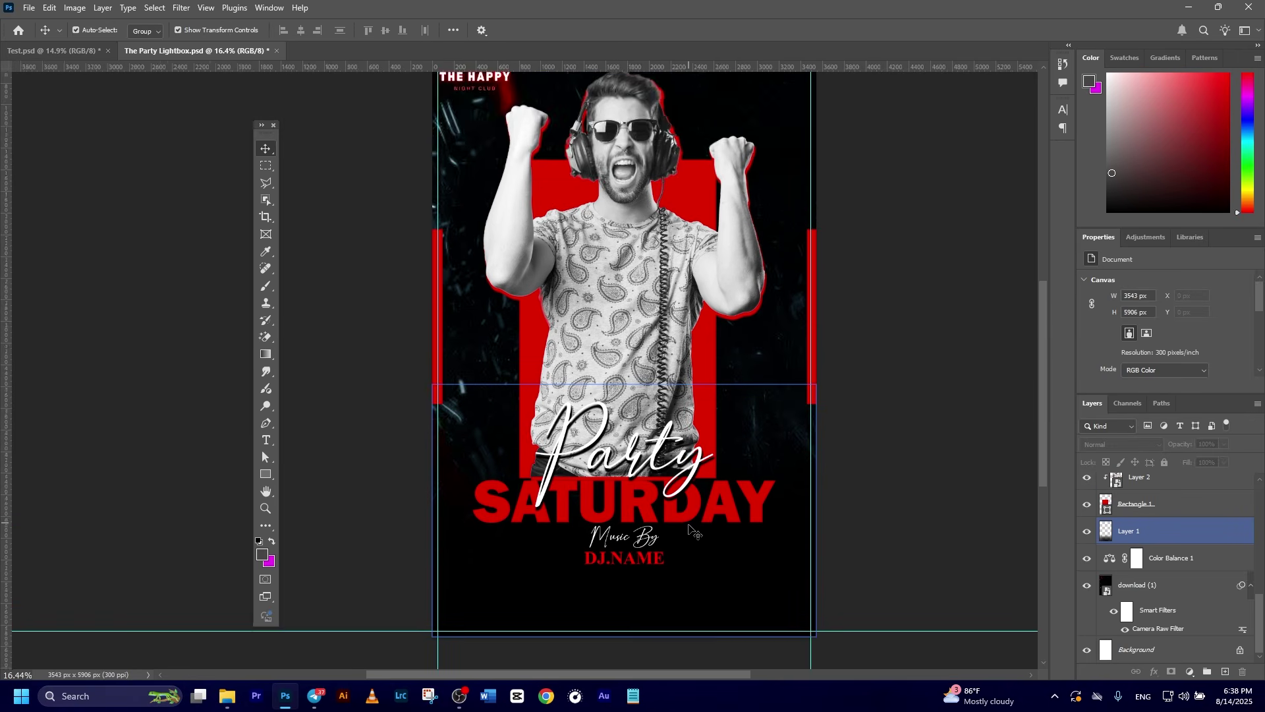
pyautogui.scroll(1, 686, 443)
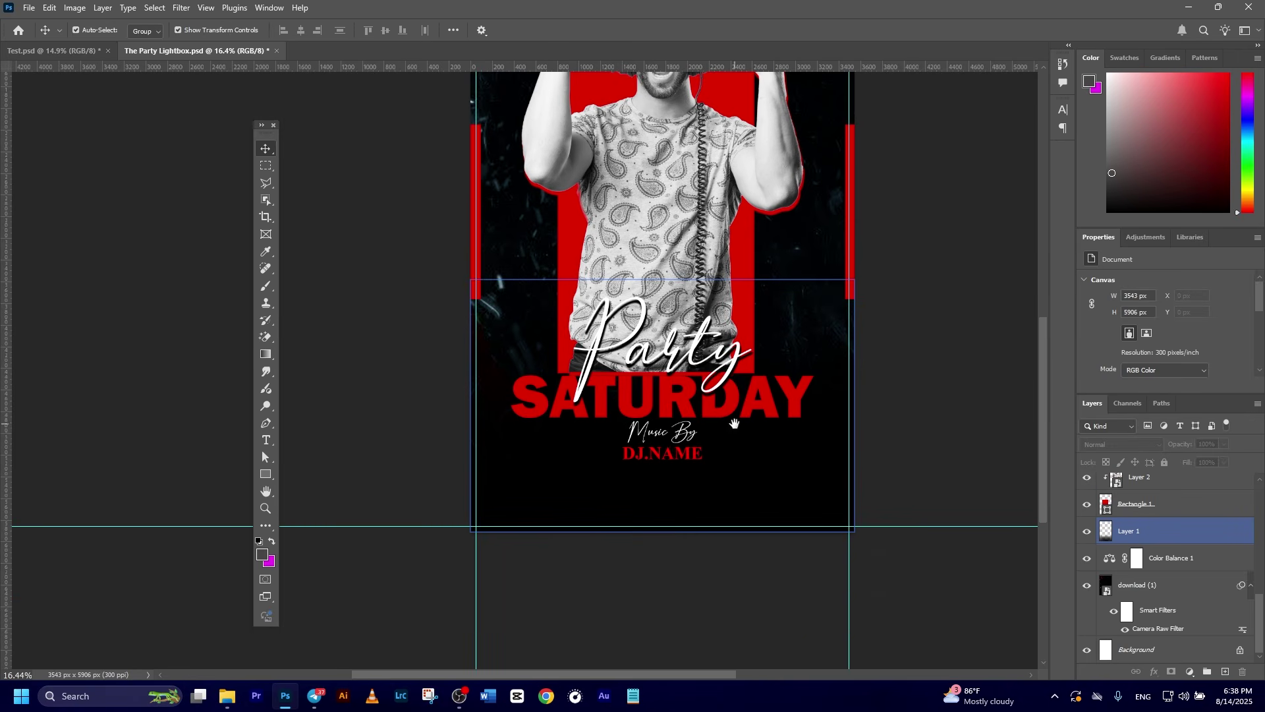
pyautogui.click(685, 442)
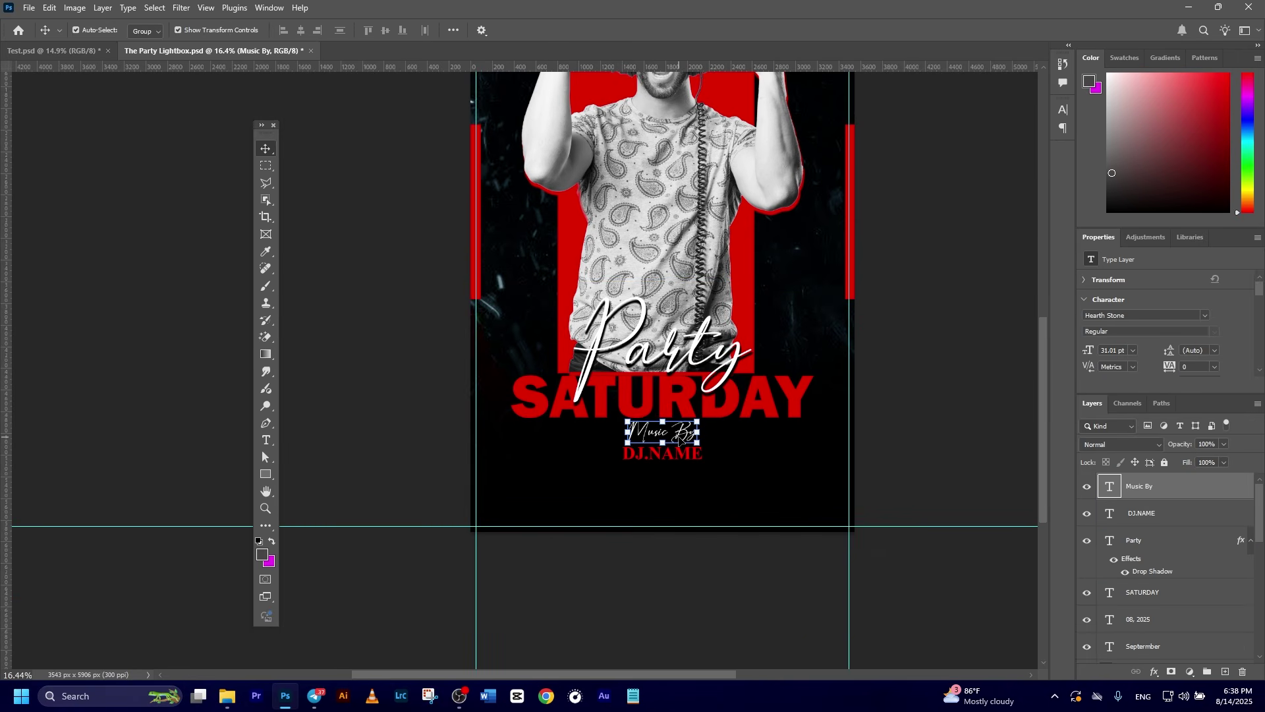
pyautogui.hotkey('ctrl', 't')
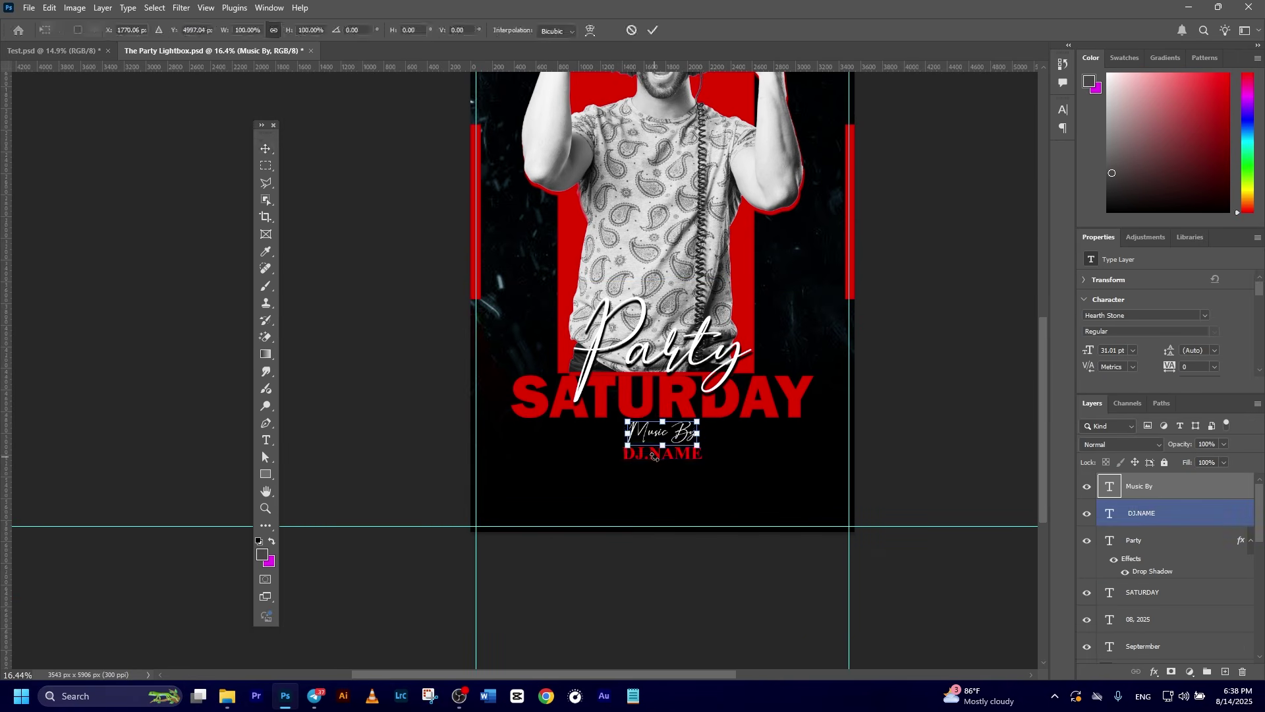
pyautogui.press('Return')
pyautogui.scroll(1, 959, 316)
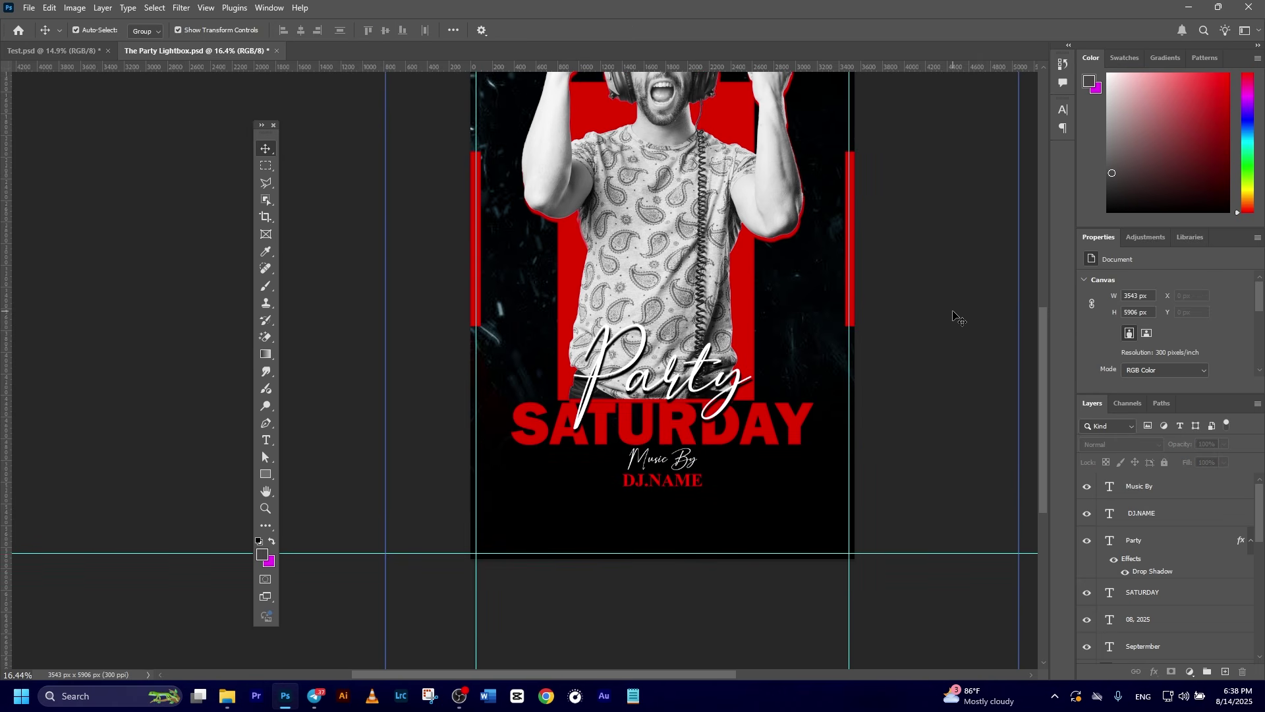
pyautogui.click(664, 486)
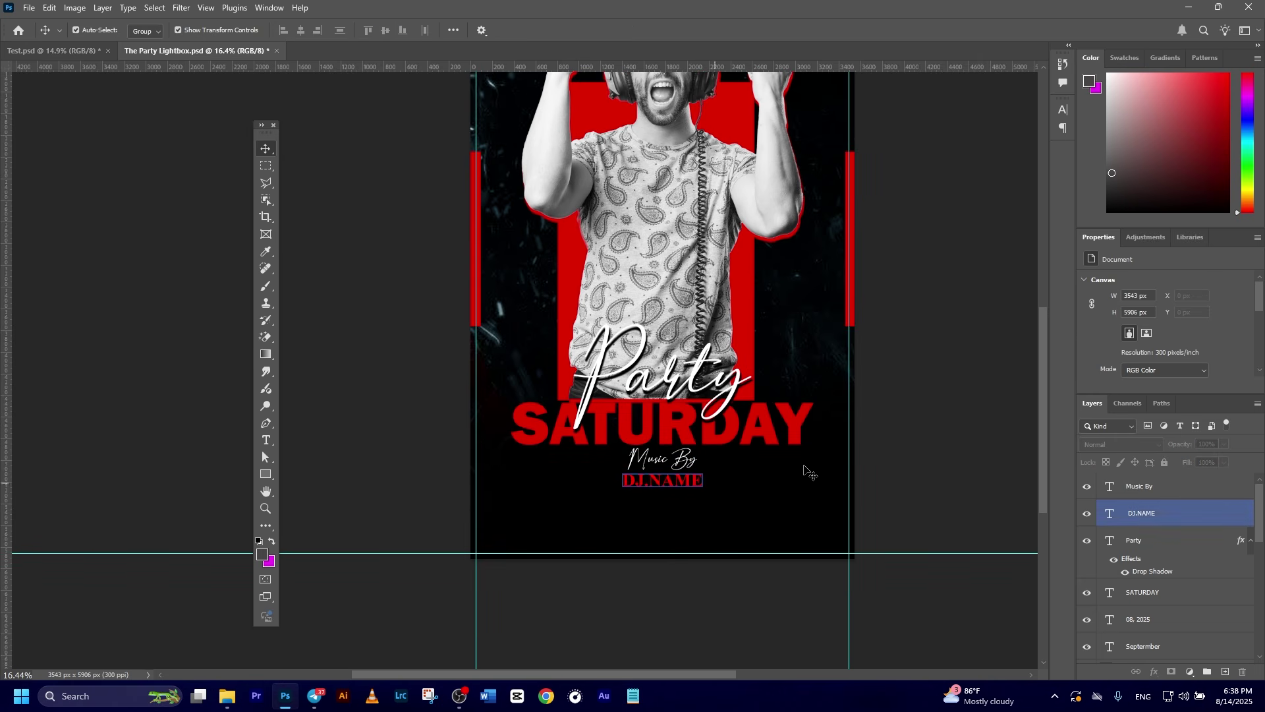
# - Add the white text "BOOKING NOW!" in AKbalthom KhmerNew at about 27 pt, centred below "DJ.NAME"
pyautogui.scroll(2, 763, 479)
pyautogui.click(1160, 484)
pyautogui.scroll(-1, 688, 516)
pyautogui.hotkey('ctrl', 'v')
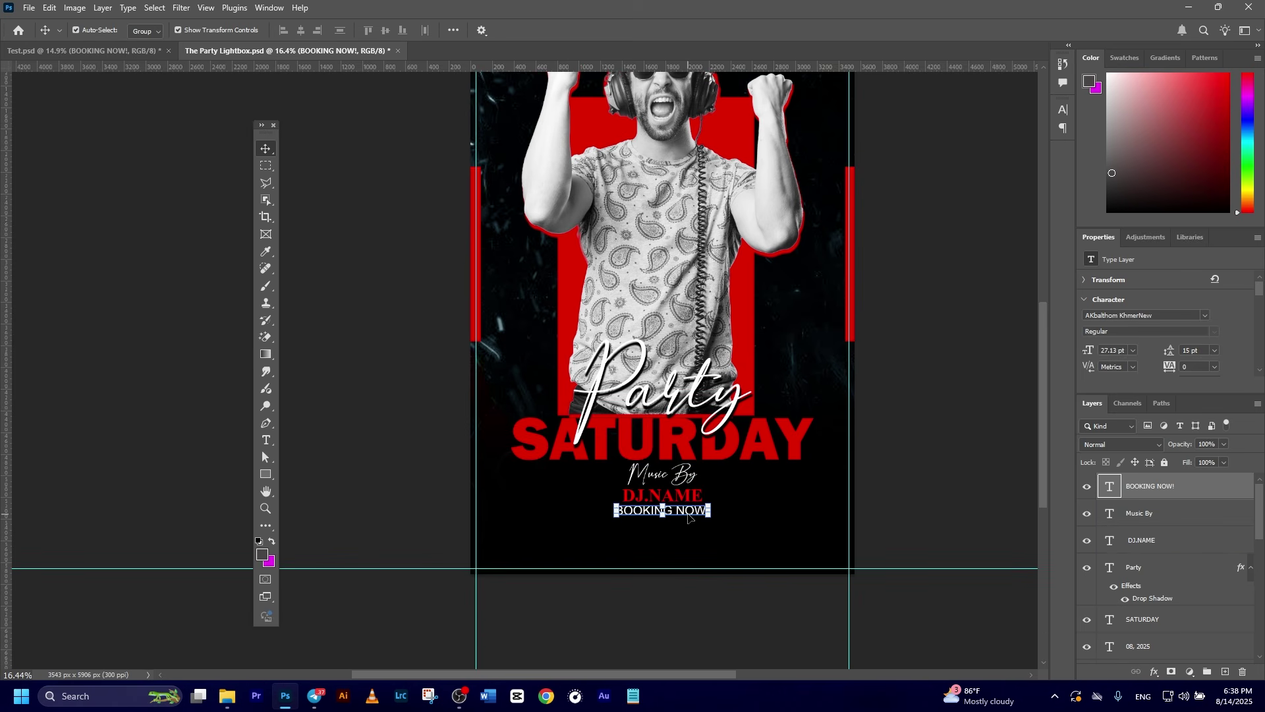
pyautogui.click(879, 405)
# - Place the linked contact row with phone numbers, social icons and website centred beneath "BOOKING NOW!"
pyautogui.scroll(-2, 870, 407)
pyautogui.scroll(2, 870, 407)
pyautogui.hotkey('ctrl', 'z')
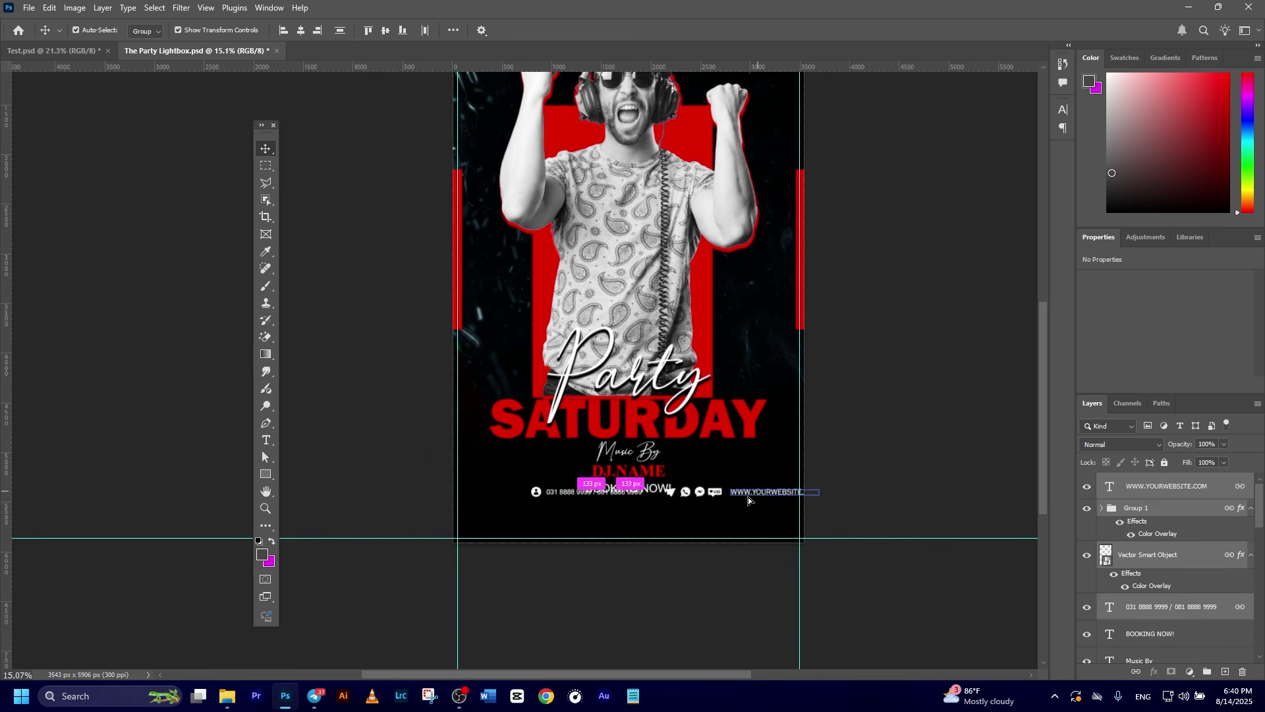
pyautogui.moveTo(748, 497); pyautogui.dragTo(706, 504)
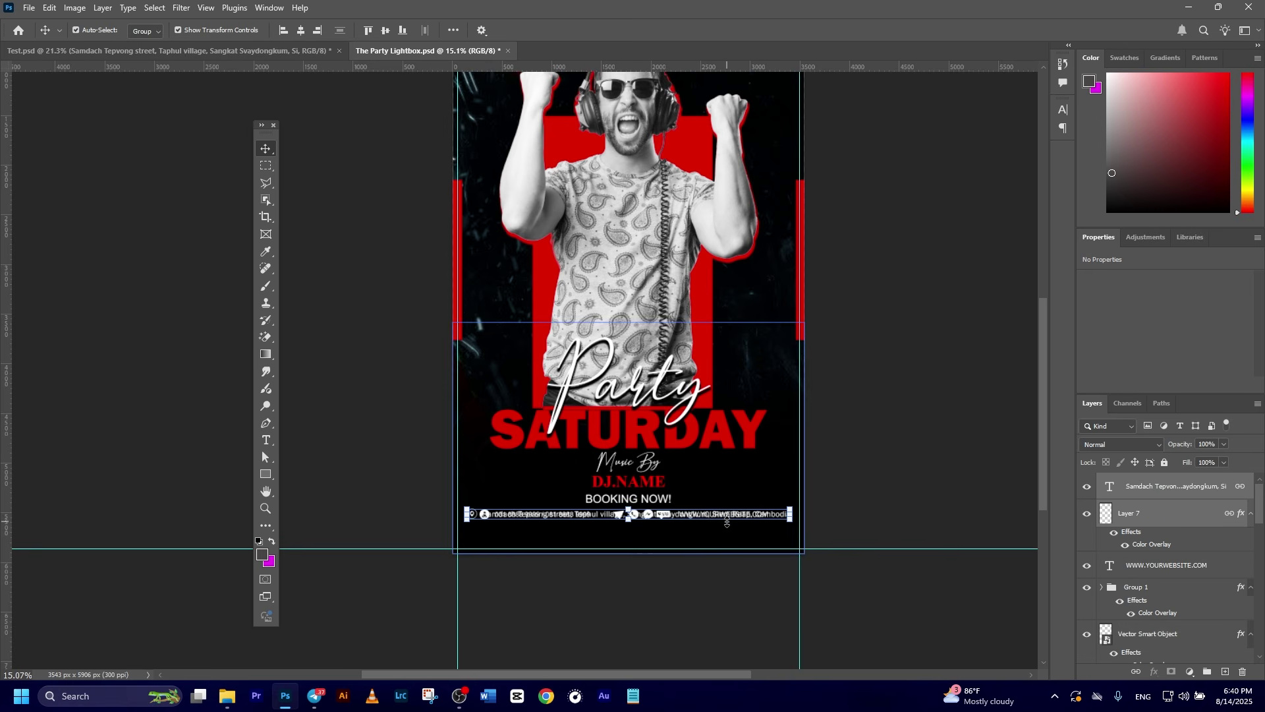
# - Move the location icon and street address line straight down to sit just beneath the contact row
pyautogui.hotkey('shift', 'Down')
pyautogui.hotkey('shift', 'Down')
pyautogui.hotkey('shift', 'Down')
pyautogui.hotkey('shift', 'Down')
pyautogui.hotkey('shift', 'Down')
pyautogui.hotkey('shift', 'Down')
pyautogui.hotkey('shift', 'Down')
pyautogui.hotkey('shift', 'Down')
pyautogui.hotkey('shift', 'Down')
pyautogui.hotkey('shift', 'Down')
pyautogui.hotkey('shift', 'Down')
pyautogui.hotkey('shift', 'Down')
pyautogui.hotkey('shift', 'Down')
pyautogui.hotkey('shift', 'Down')
pyautogui.hotkey('shift', 'Down')
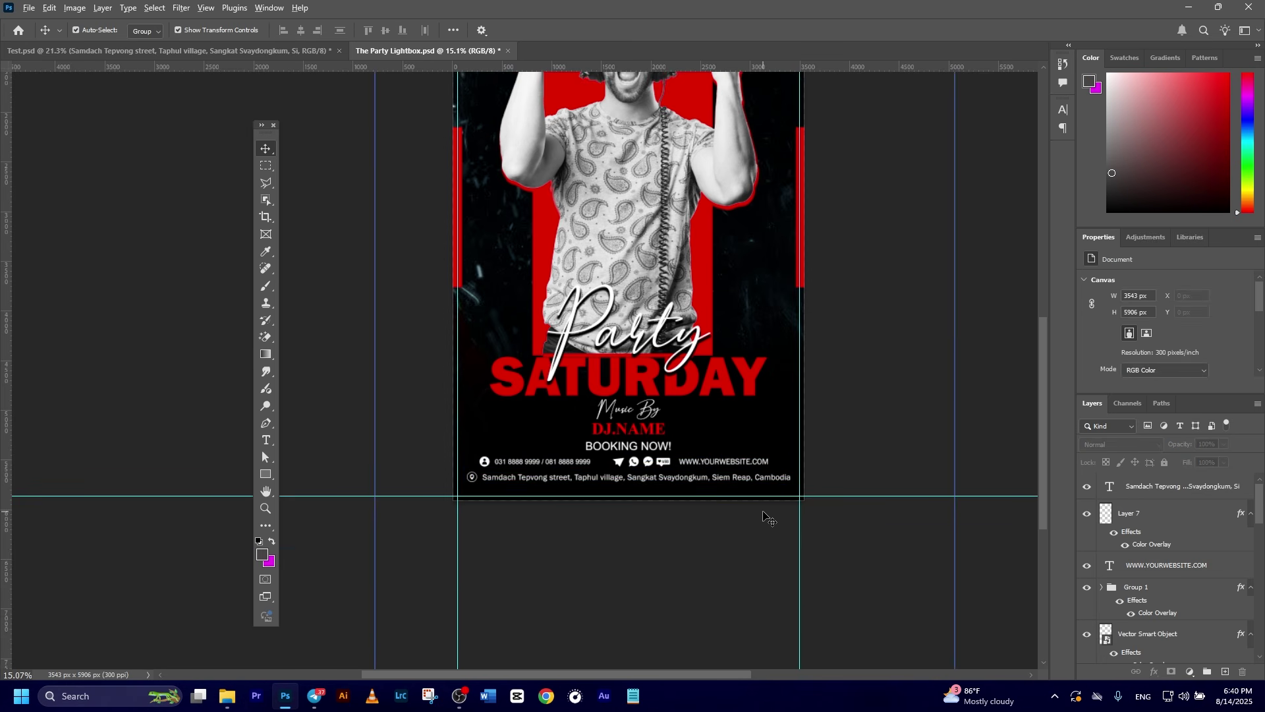
pyautogui.scroll(-3, 764, 501)
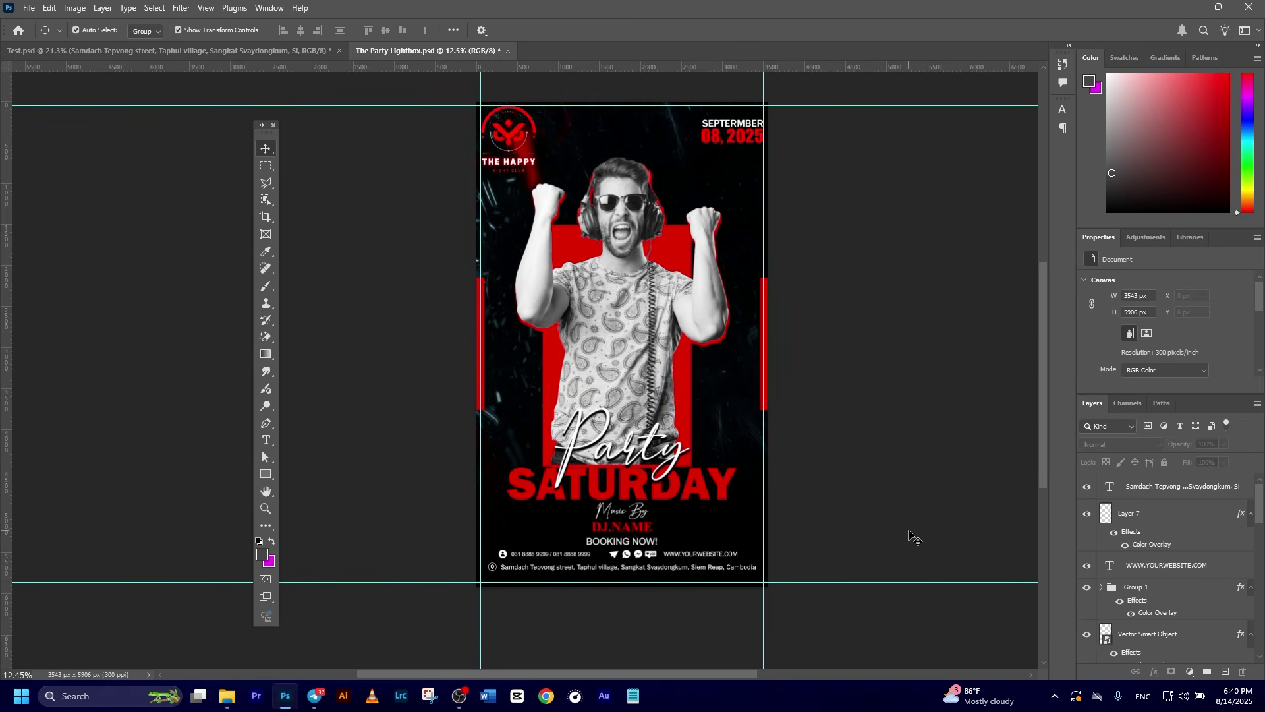
pyautogui.scroll(5, 778, 550)
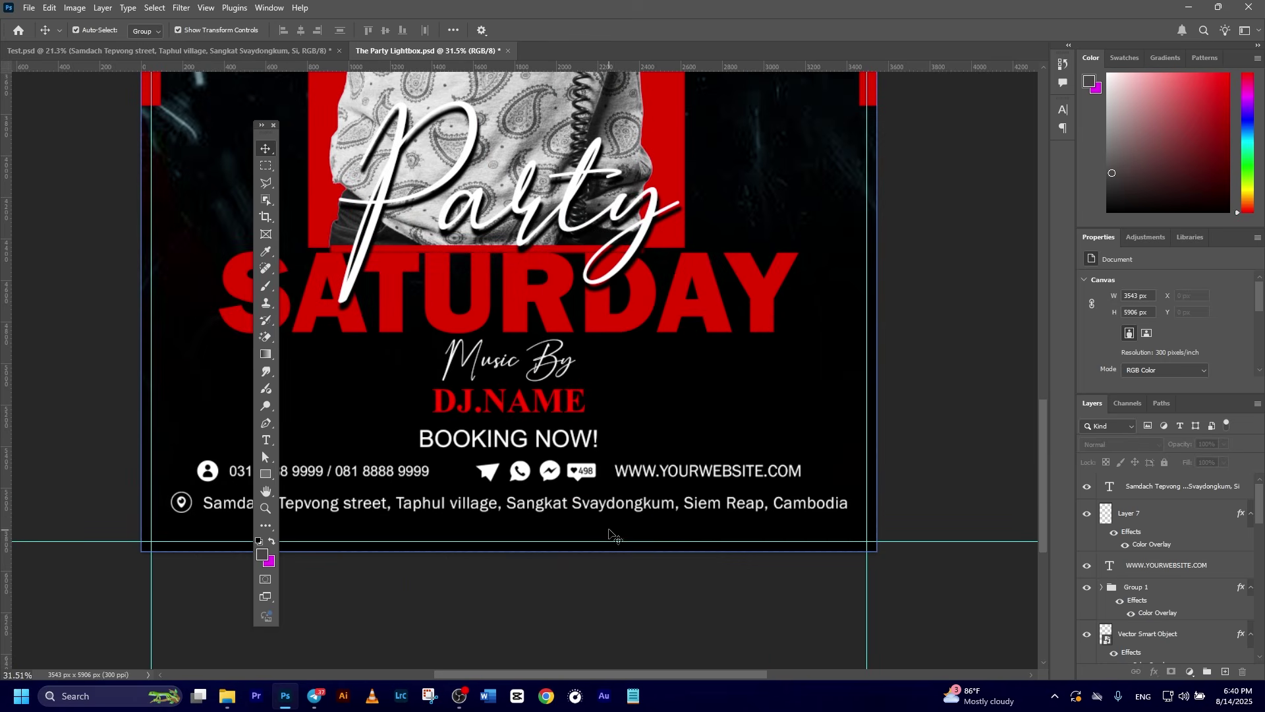
# - Lower the location icon and street address line slightly towards the bottom guide, widening the gap below the contact row
pyautogui.click(616, 508)
pyautogui.moveTo(616, 511); pyautogui.dragTo(616, 518)
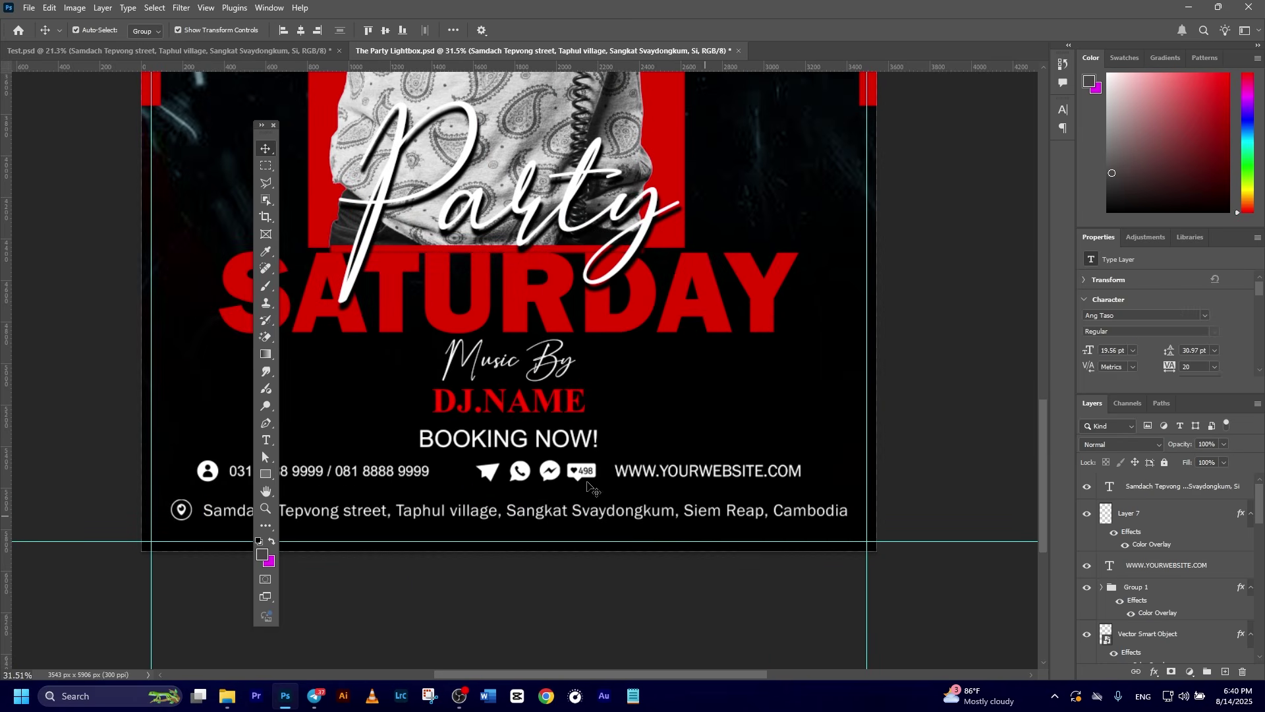
pyautogui.moveTo(564, 450); pyautogui.dragTo(682, 453)
pyautogui.scroll(-3, 681, 451)
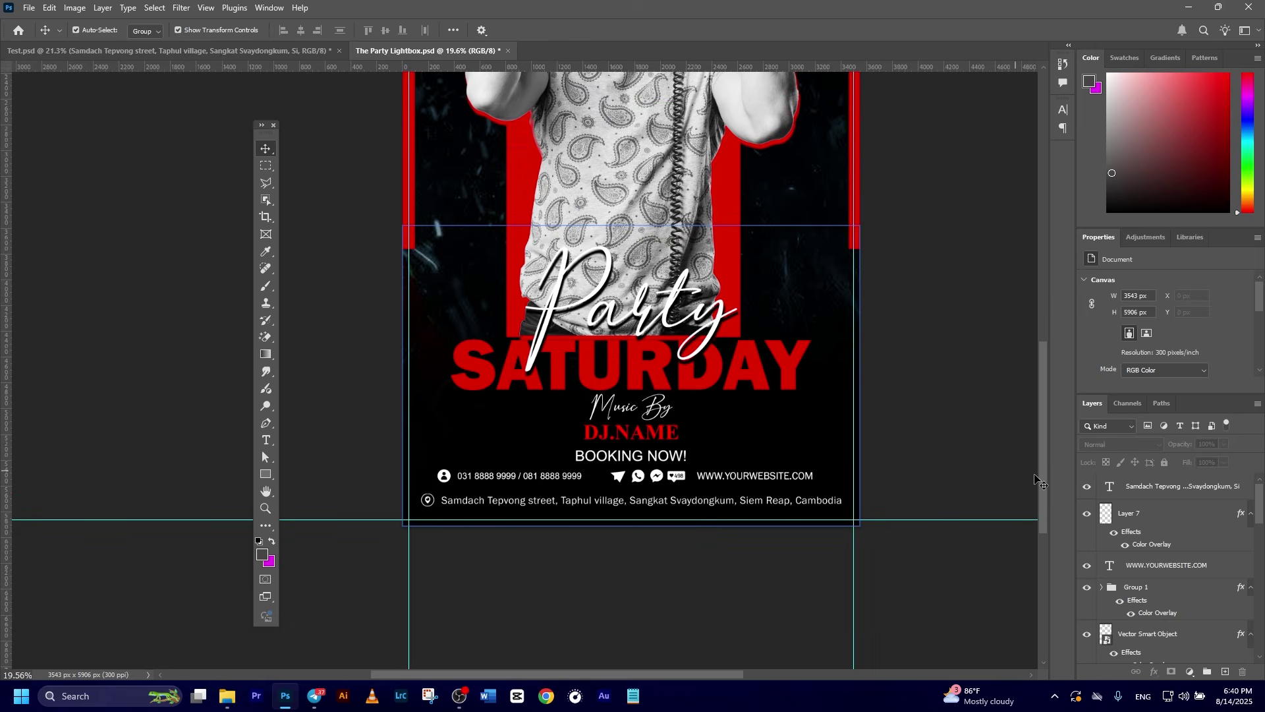
# - Draw a red rectangle about 3626 × 173 px across the full poster width, layered directly beneath the street address text and above Layer 7
pyautogui.click(728, 505)
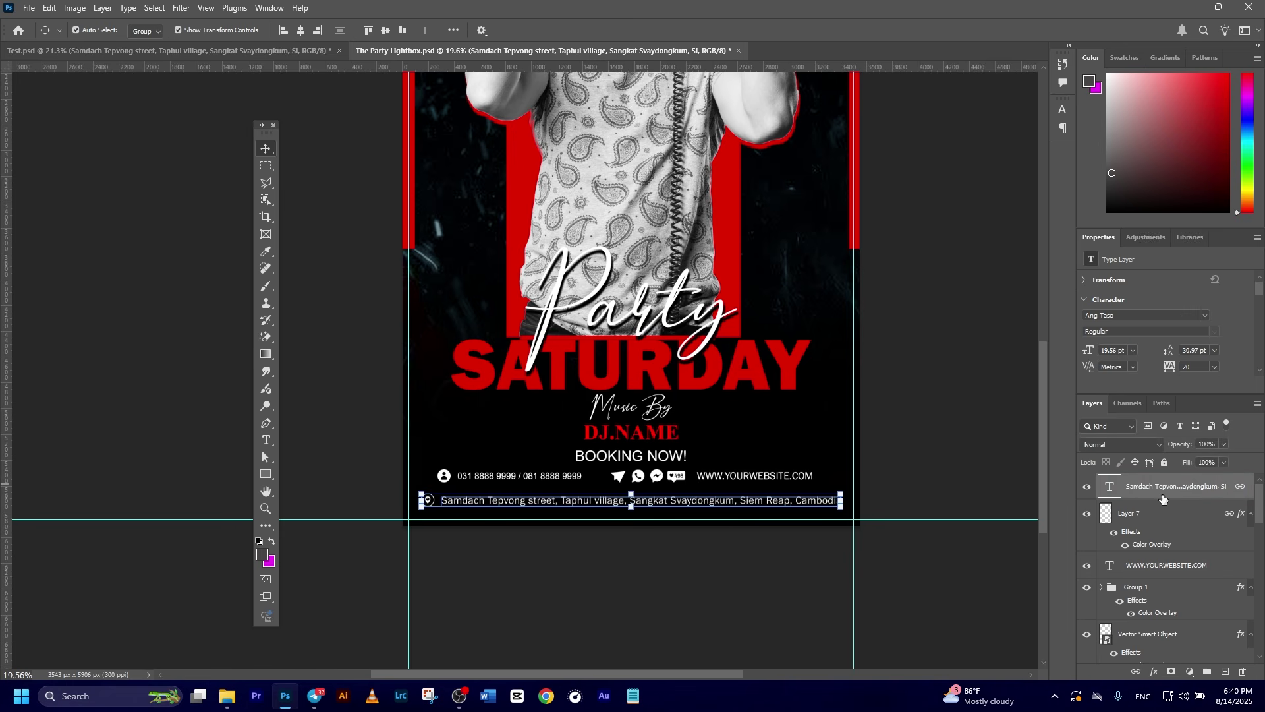
pyautogui.click(850, 572)
pyautogui.click(1163, 491)
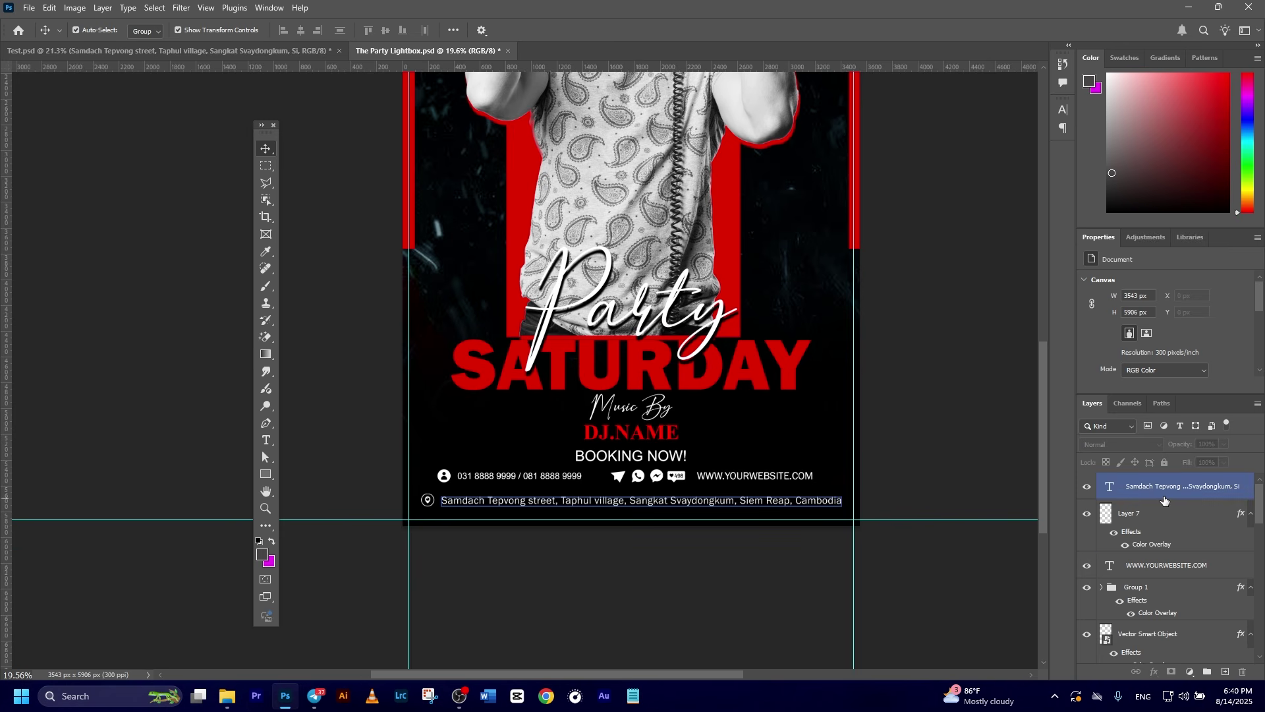
pyautogui.click(1133, 517)
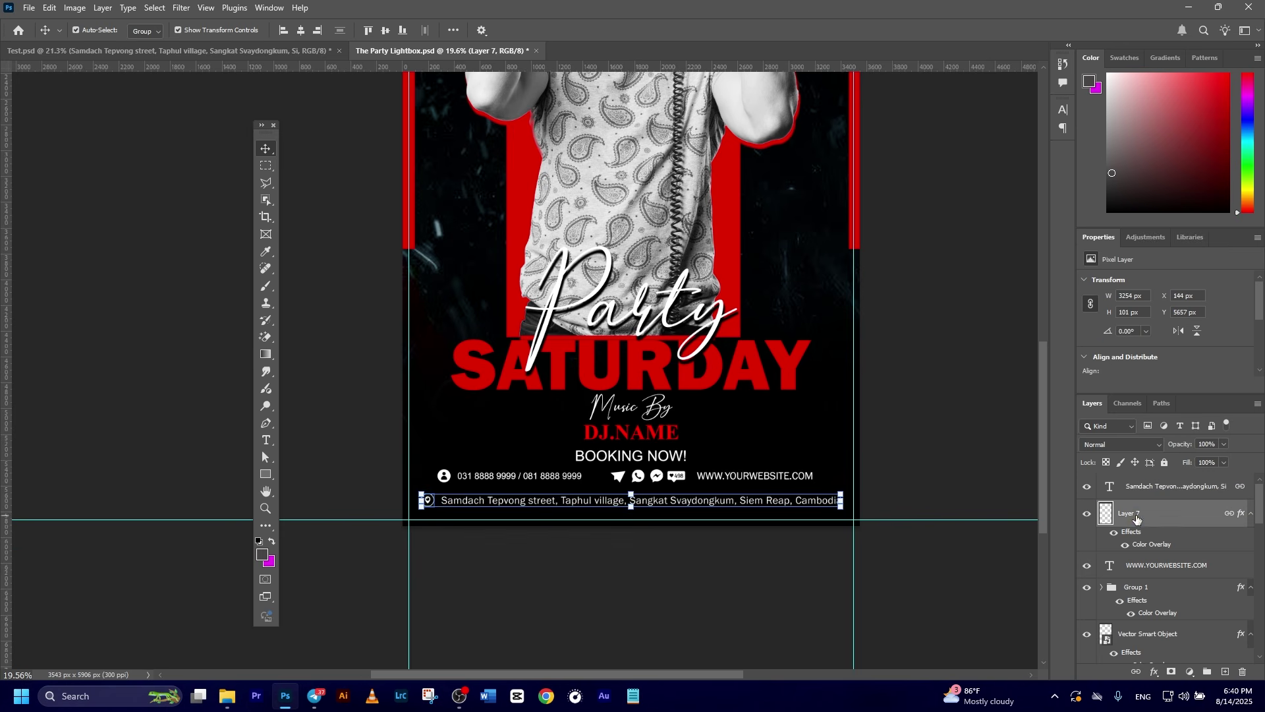
pyautogui.click(266, 475)
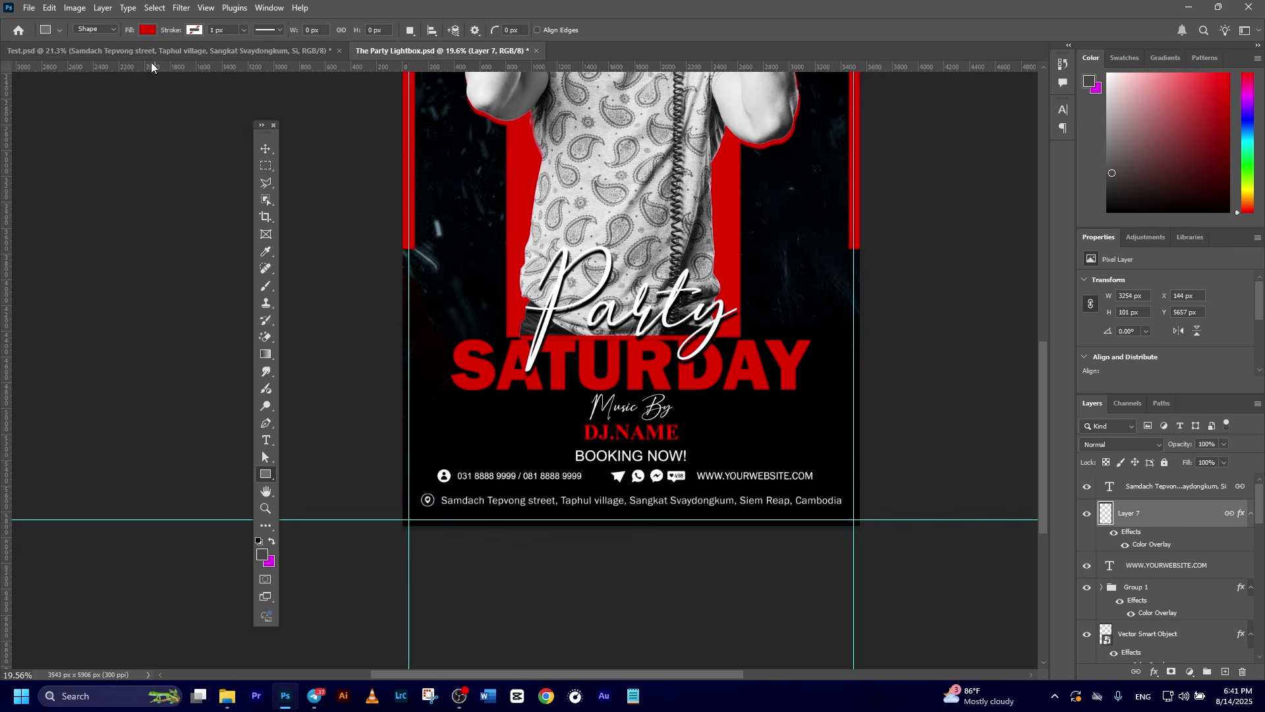
pyautogui.click(147, 30)
pyautogui.click(79, 100)
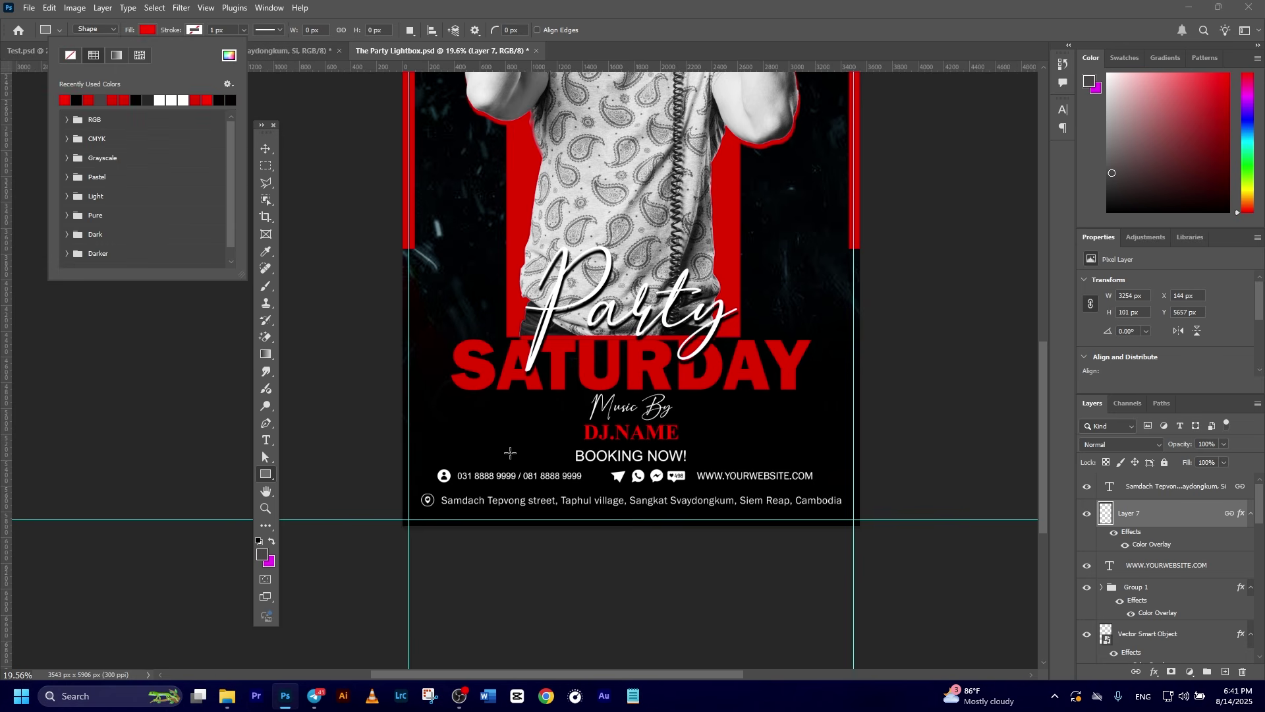
pyautogui.moveTo(400, 491); pyautogui.dragTo(867, 513)
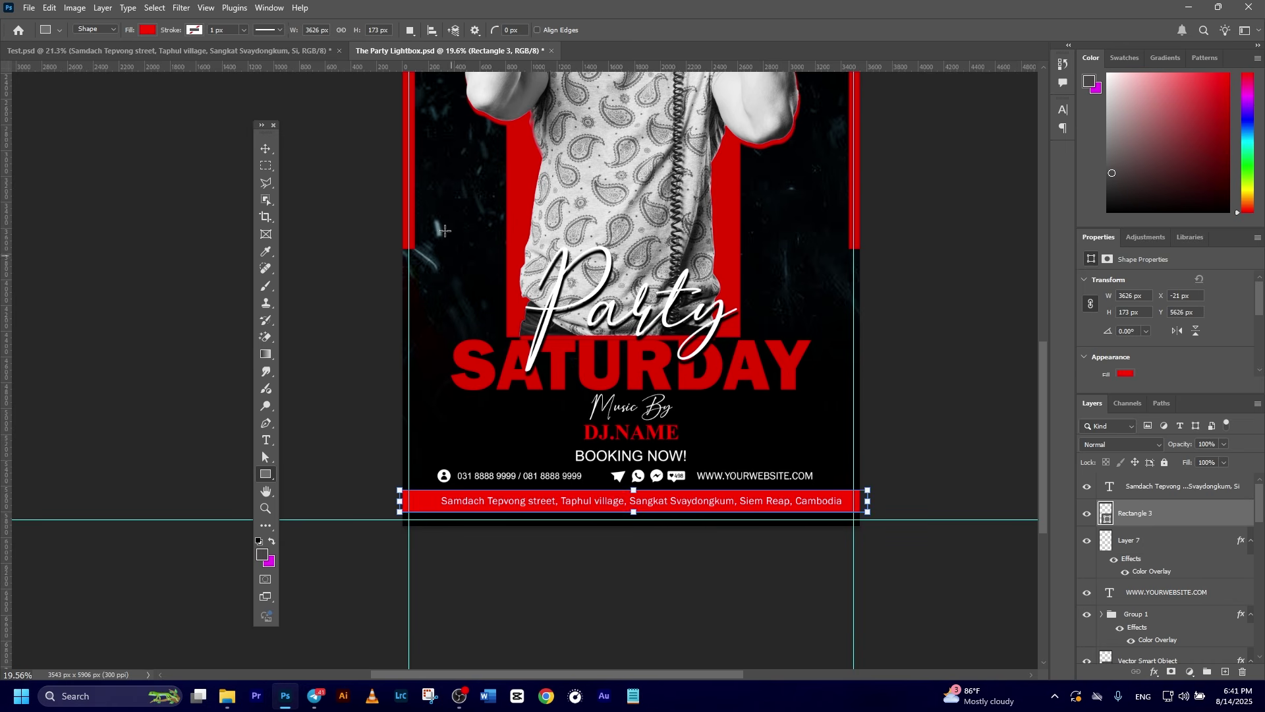
pyautogui.click(265, 149)
pyautogui.click(322, 203)
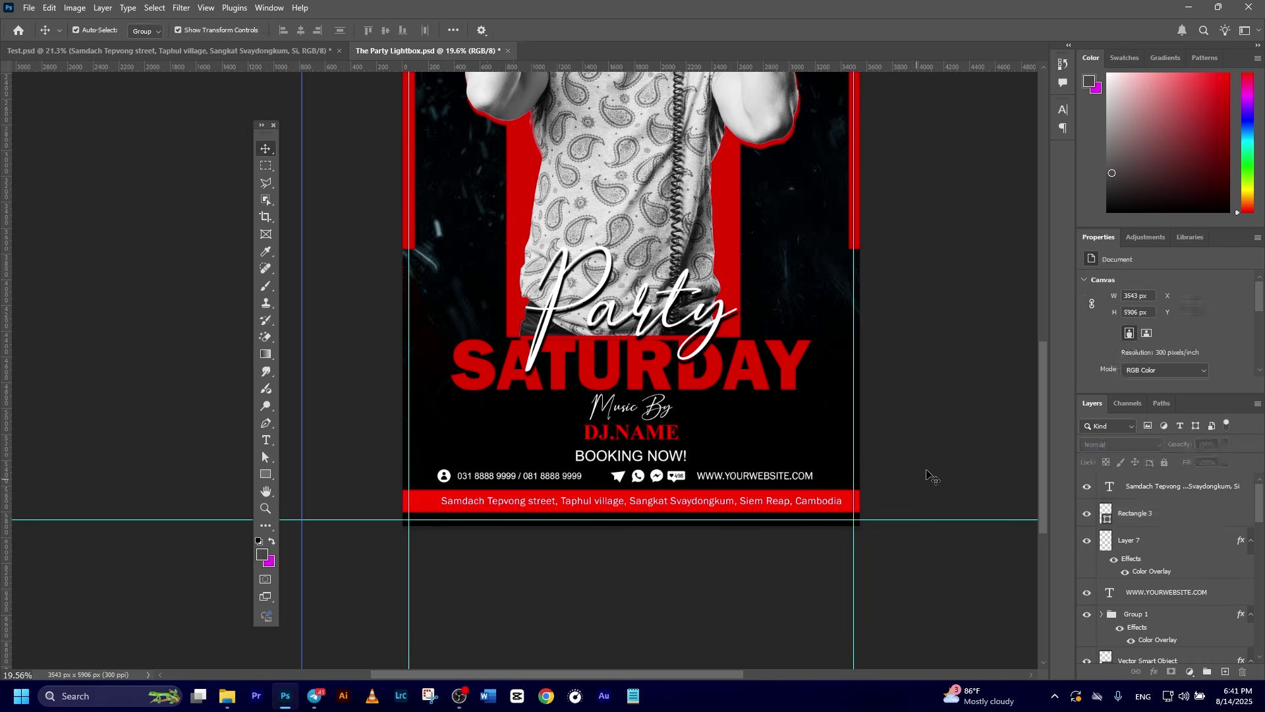
# - Shift the "Party" and "SATURDAY" titles, "Music By" and "DJ.NAME" slightly upward
pyautogui.click(636, 377)
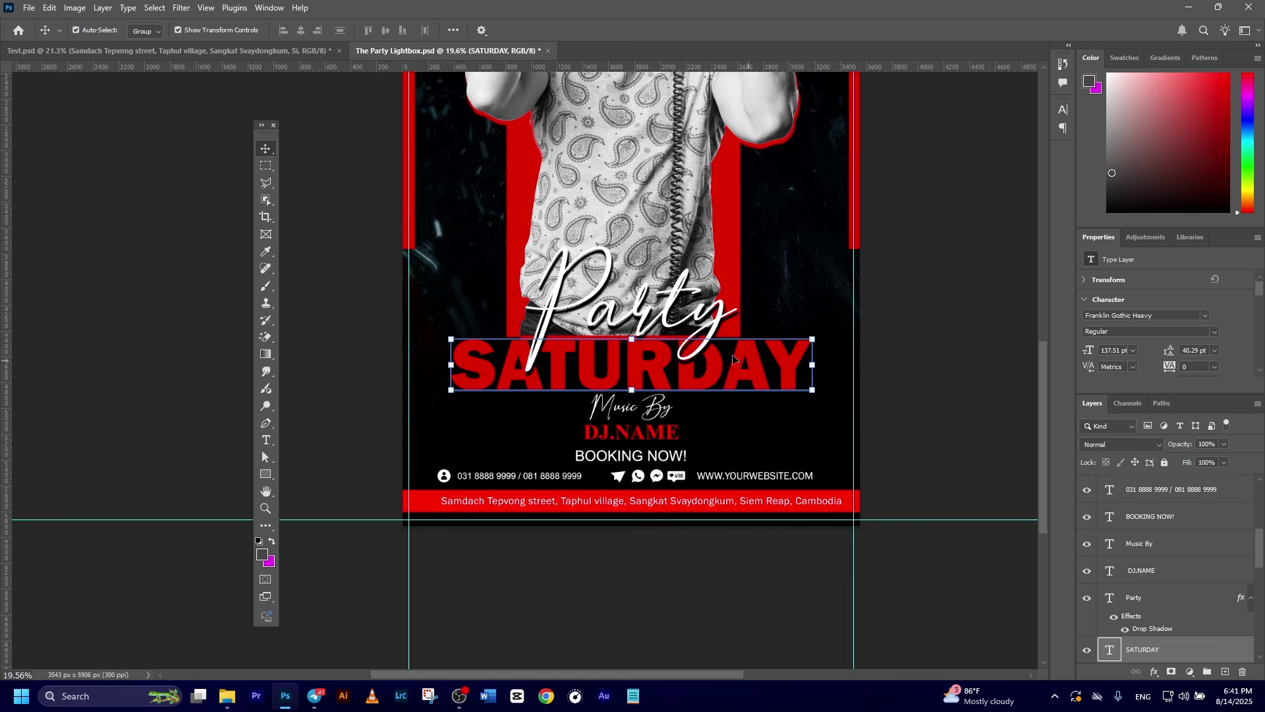
pyautogui.keyDown('shift'); pyautogui.click(669, 303); pyautogui.keyUp('shift')
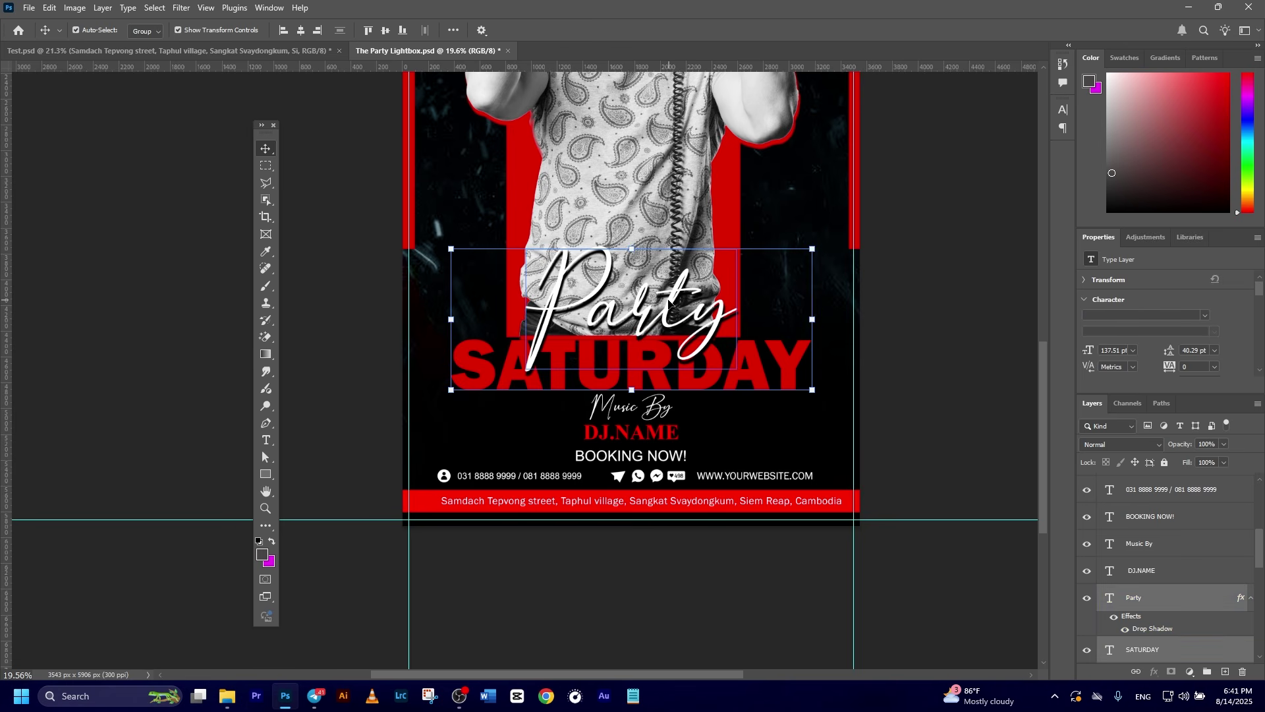
pyautogui.click(968, 415)
pyautogui.click(642, 408)
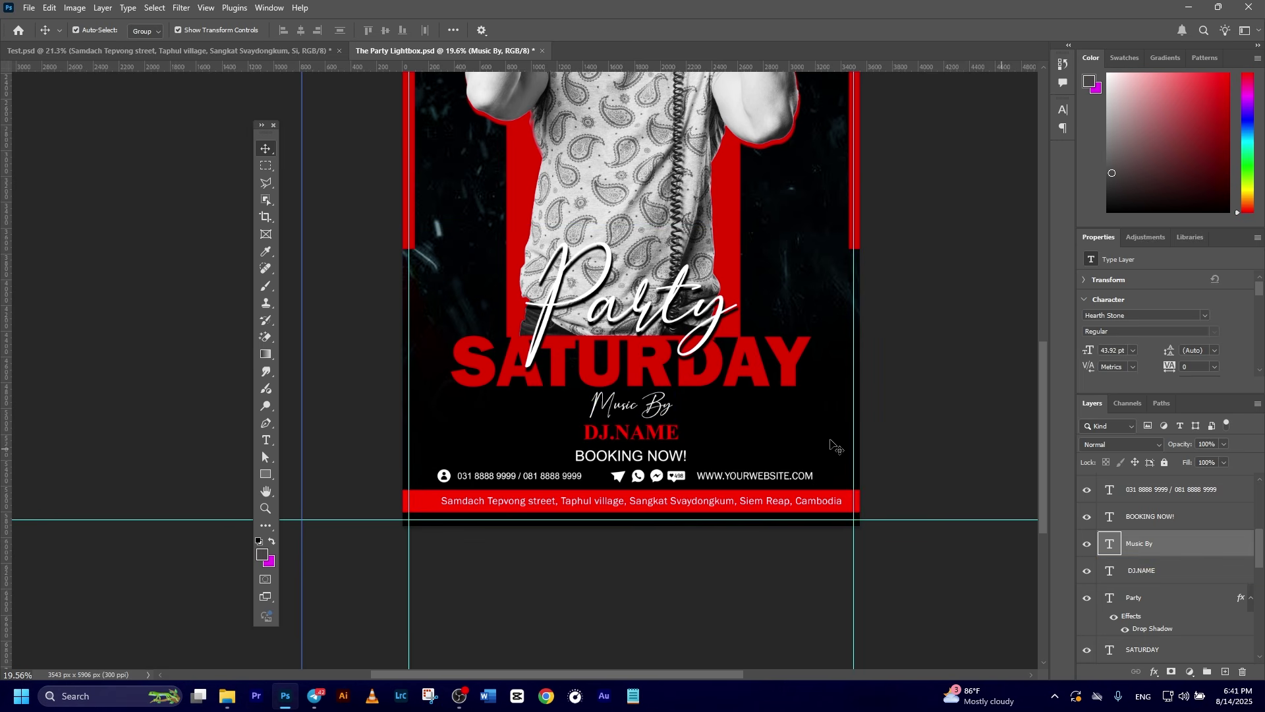
pyautogui.click(672, 438)
pyautogui.moveTo(672, 440); pyautogui.dragTo(672, 438)
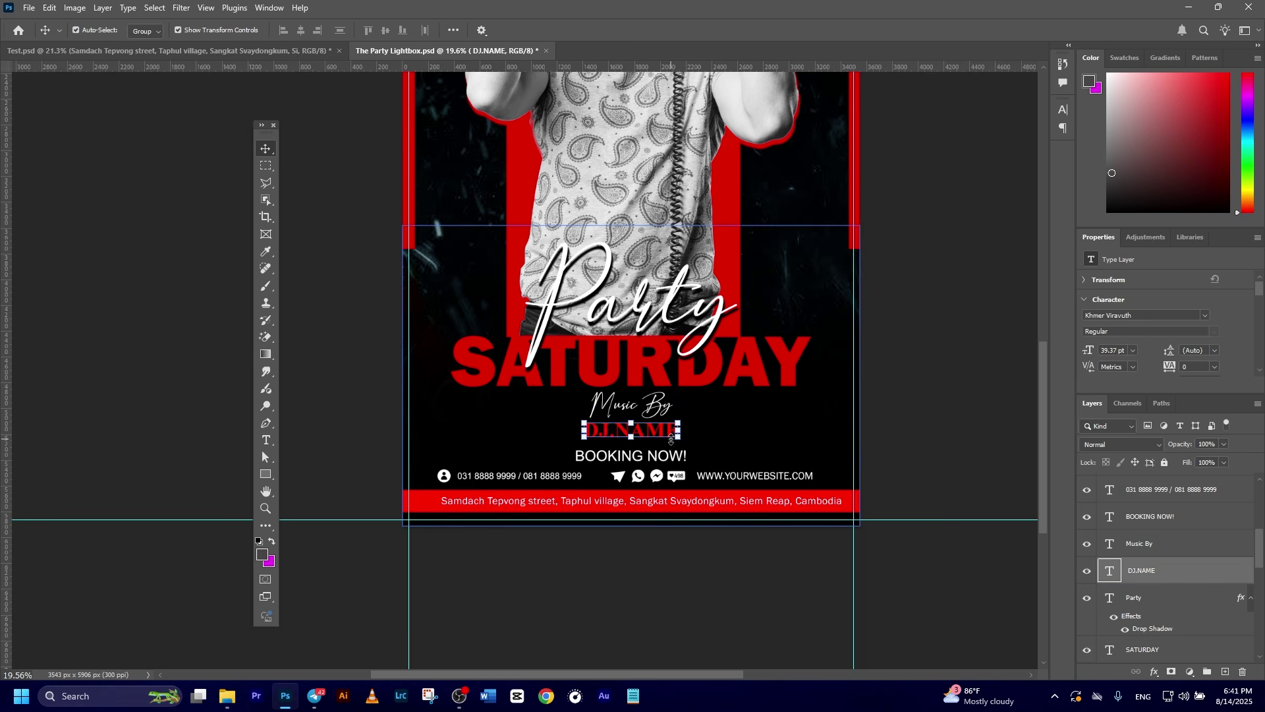
pyautogui.click(988, 425)
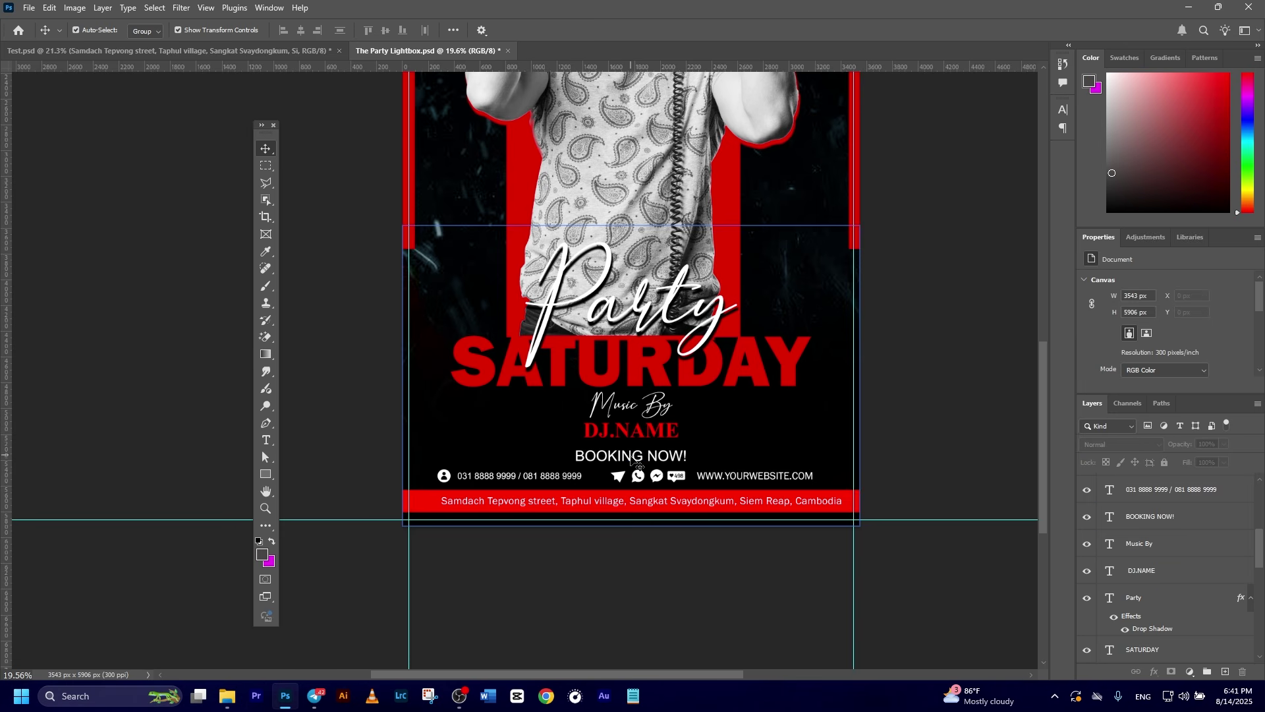
# - Shift "BOOKING NOW!" and the whole contact row slightly upward to even out the spacing above the red address bar
pyautogui.moveTo(637, 459); pyautogui.dragTo(637, 456)
pyautogui.click(1007, 449)
pyautogui.click(766, 482)
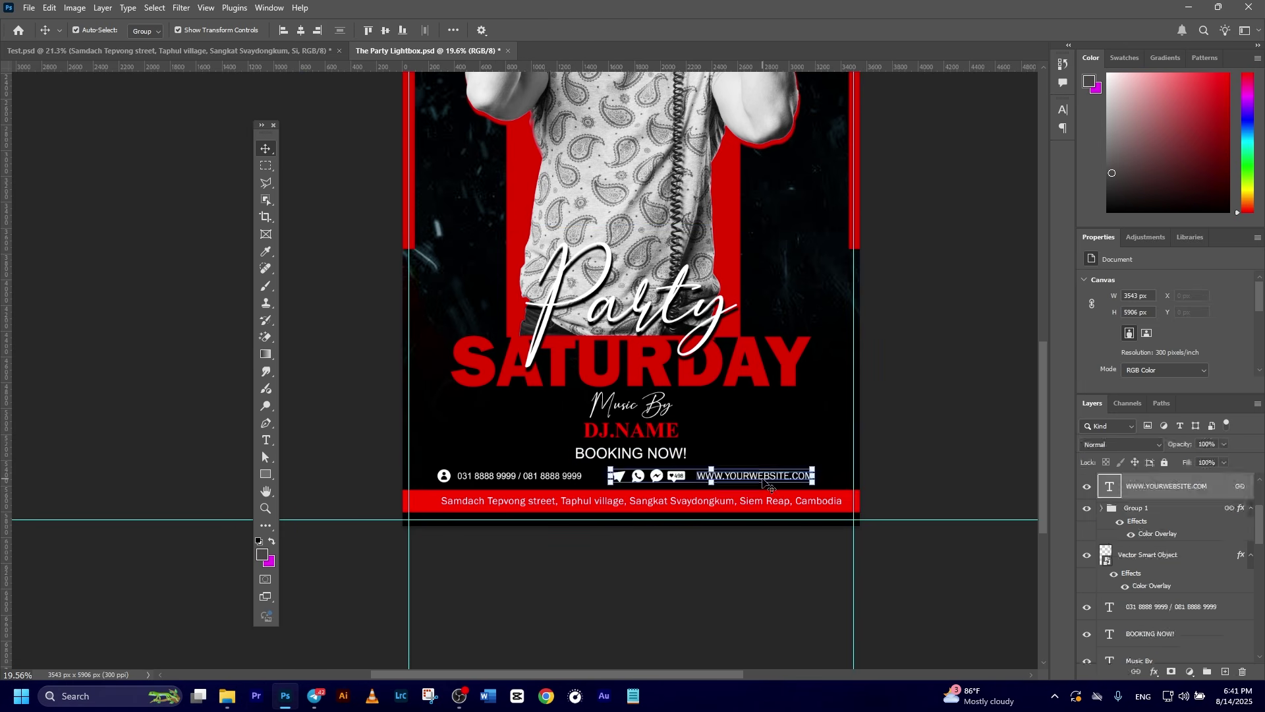
pyautogui.keyDown('shift'); pyautogui.click(527, 475); pyautogui.keyUp('shift')
pyautogui.press('Up')
pyautogui.click(933, 401)
pyautogui.scroll(-3, 883, 395)
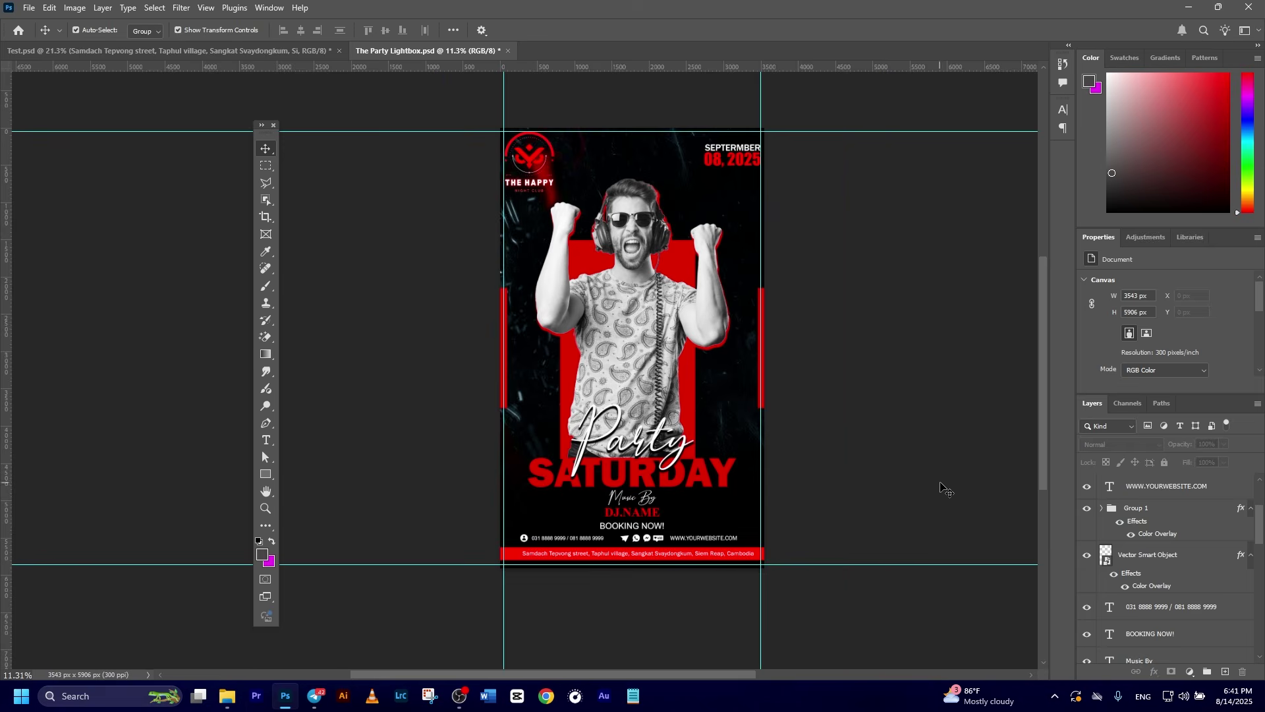
pyautogui.scroll(1, 986, 343)
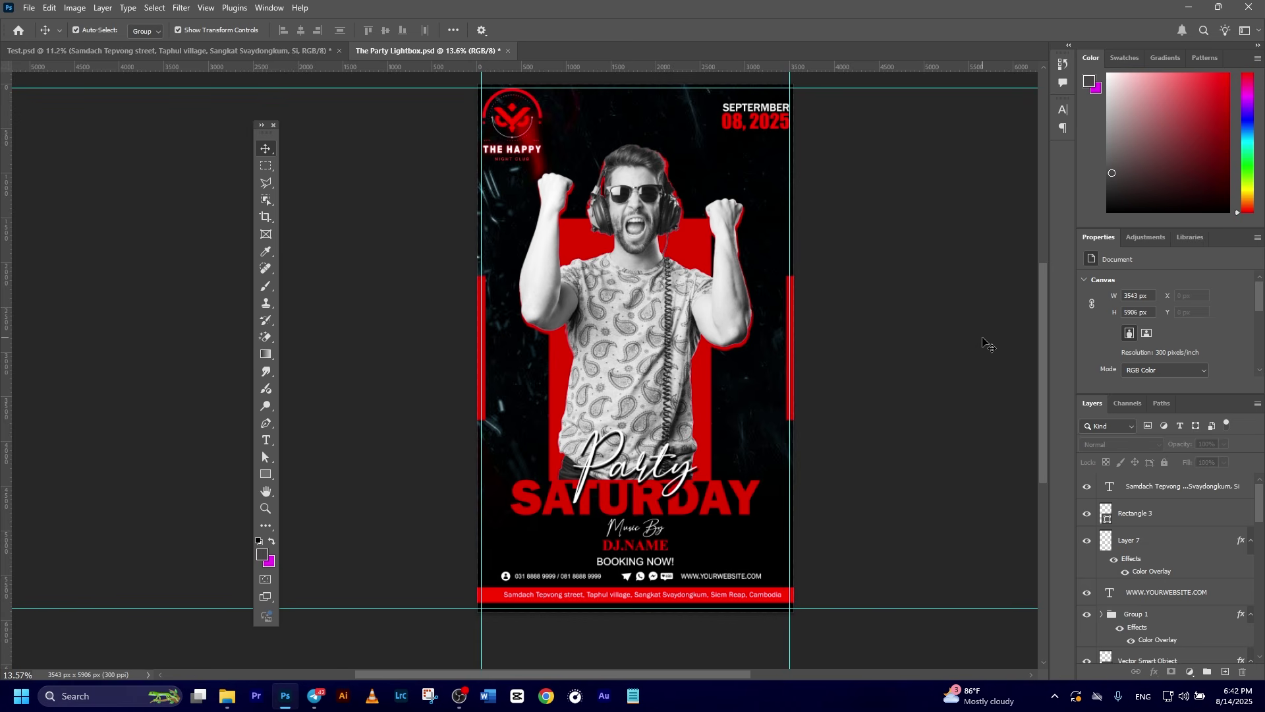